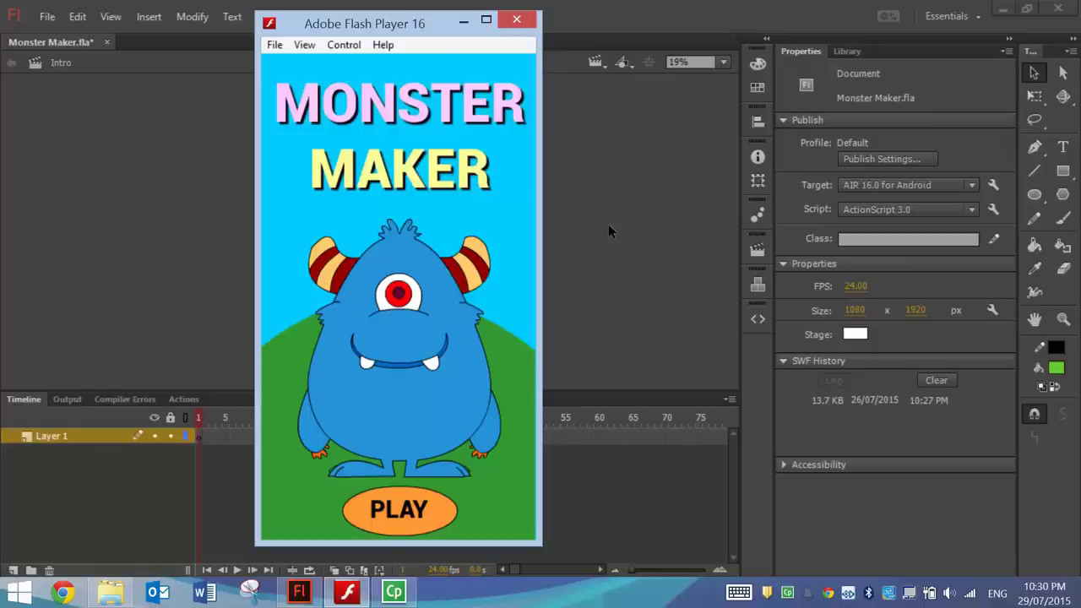
Step: Start the game preview and replace the monster's face with the pink mouth, orange nose and yellow-lidded eyes
{"action": "left_click", "coordinate": [438, 513]}
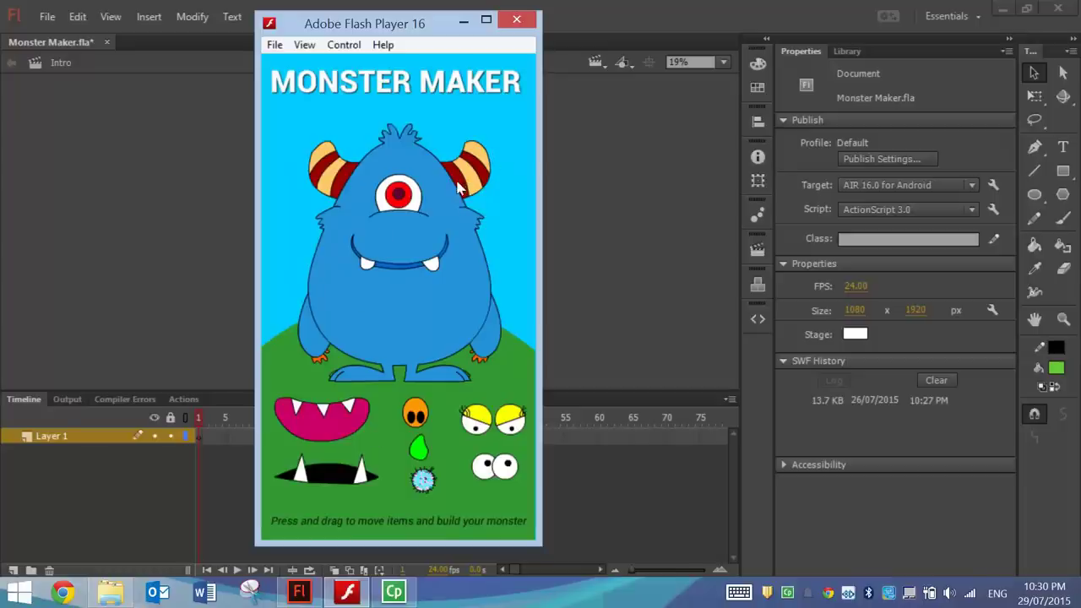
{"action": "left_click_drag", "start_coordinate": [408, 199], "coordinate": [433, 390]}
{"action": "left_click_drag", "start_coordinate": [371, 267], "coordinate": [369, 473]}
{"action": "left_click_drag", "start_coordinate": [302, 415], "coordinate": [390, 326]}
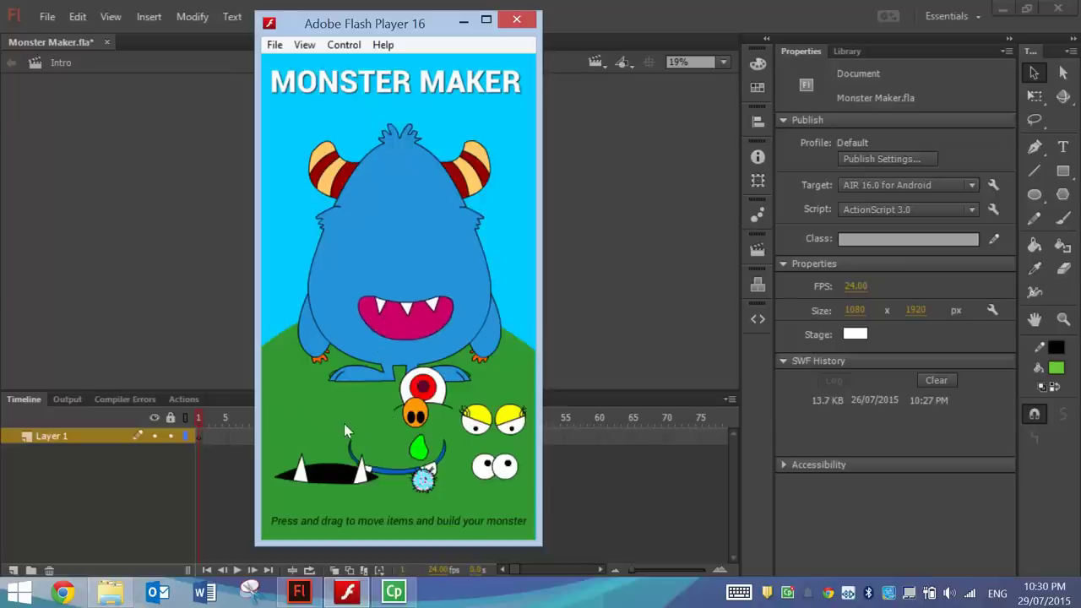
{"action": "left_click_drag", "start_coordinate": [414, 415], "coordinate": [401, 252]}
{"action": "left_click_drag", "start_coordinate": [477, 414], "coordinate": [384, 192]}
{"action": "left_click_drag", "start_coordinate": [424, 390], "coordinate": [482, 423]}
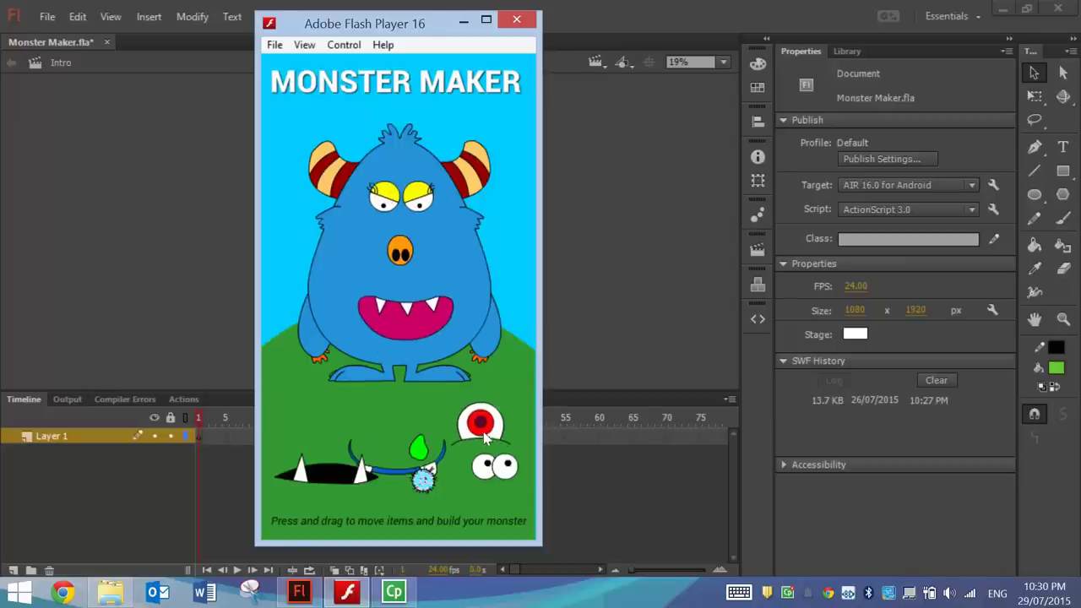
Step: Swap in the black fanged mouth, green nose and round white eyes, and return to the Monster Maker document
{"action": "left_click_drag", "start_coordinate": [389, 314], "coordinate": [309, 429]}
{"action": "left_click_drag", "start_coordinate": [320, 470], "coordinate": [397, 319]}
{"action": "left_click_drag", "start_coordinate": [406, 253], "coordinate": [338, 485]}
{"action": "left_click_drag", "start_coordinate": [420, 450], "coordinate": [406, 264]}
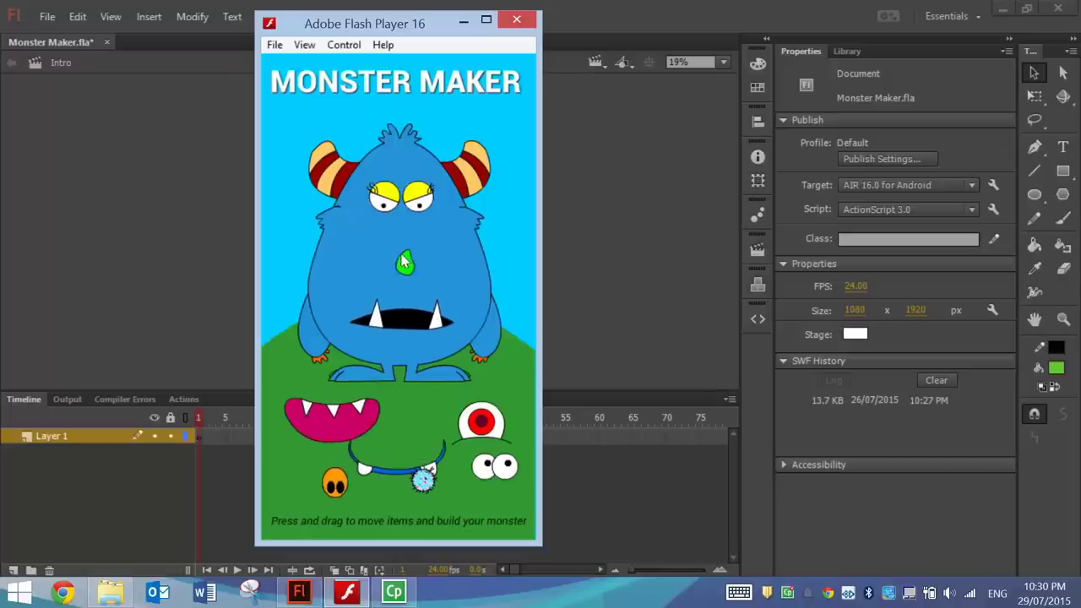
{"action": "left_click_drag", "start_coordinate": [420, 209], "coordinate": [375, 464]}
{"action": "left_click_drag", "start_coordinate": [494, 464], "coordinate": [400, 191]}
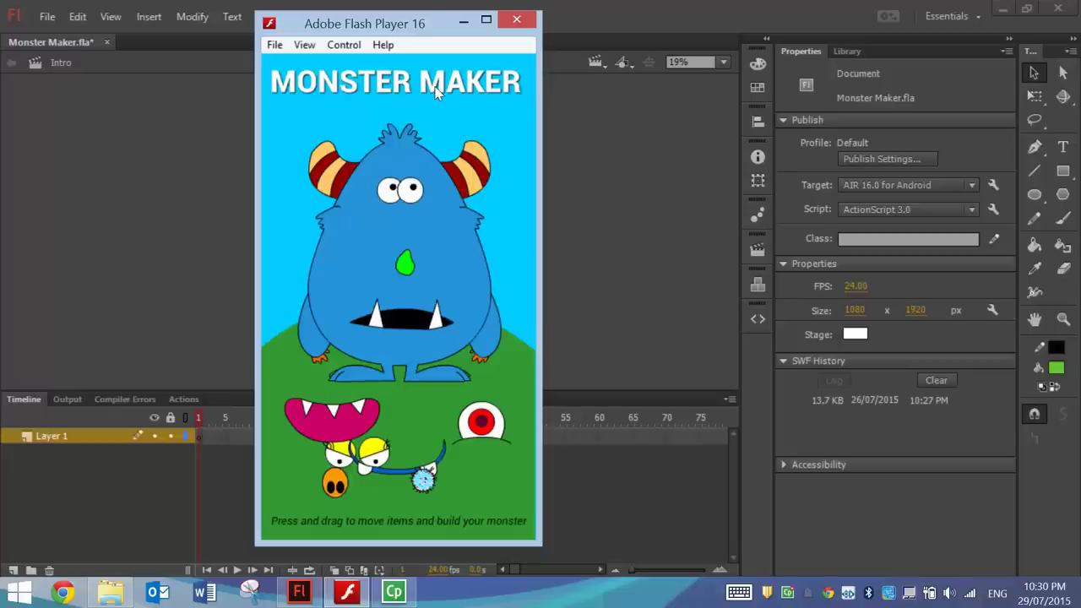
{"action": "left_click", "coordinate": [117, 156]}
{"action": "left_click", "coordinate": [115, 148]}
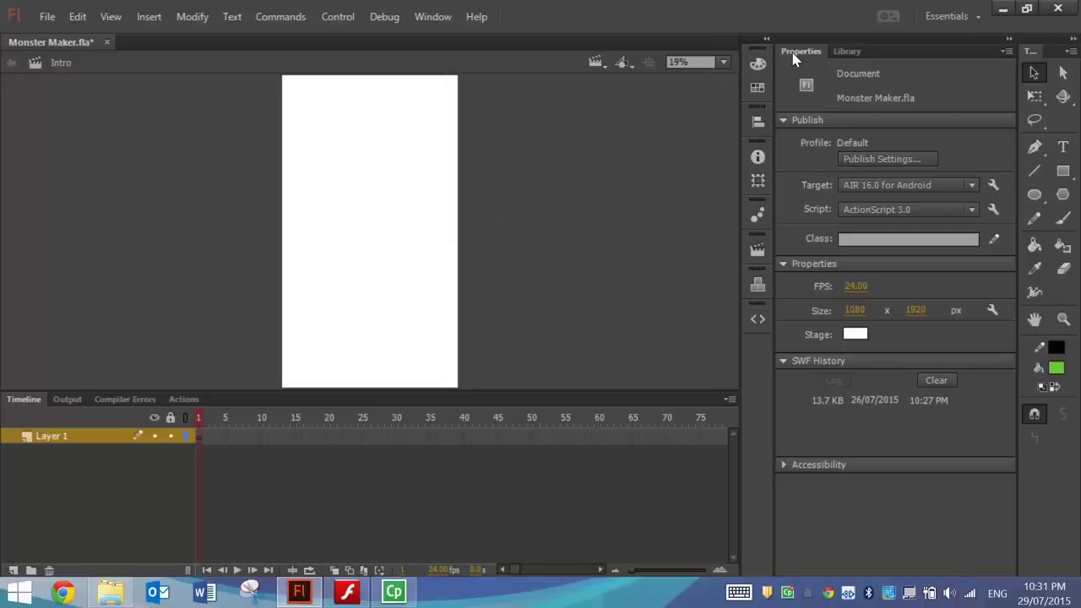
Step: Review the document's width and height, and set the stage colour to light sky blue
{"action": "left_click", "coordinate": [856, 311]}
{"action": "left_click", "coordinate": [916, 310]}
{"action": "left_click", "coordinate": [936, 310]}
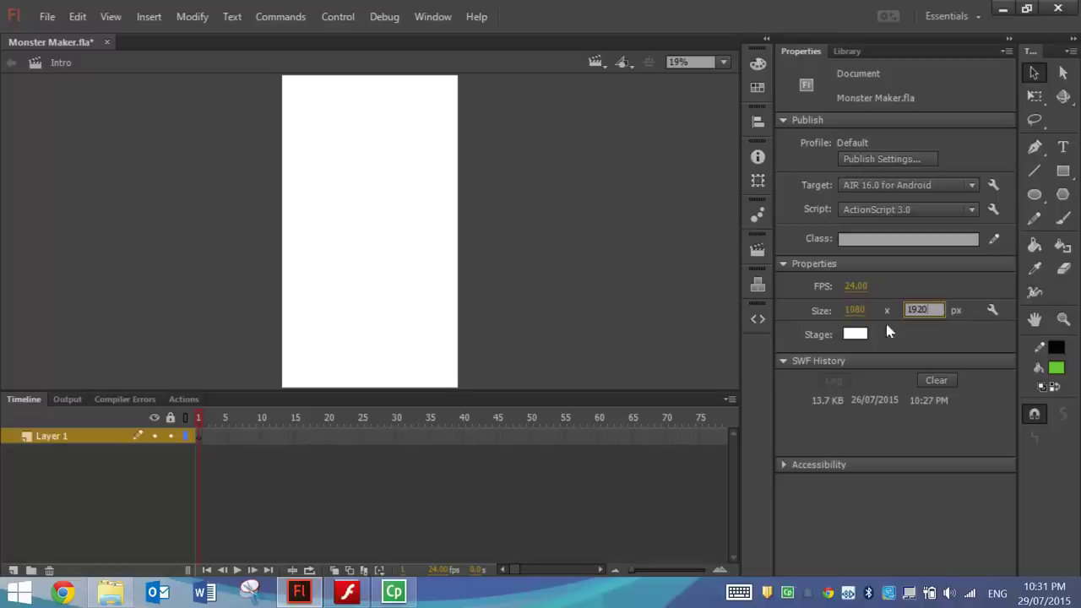
{"action": "left_click", "coordinate": [607, 238]}
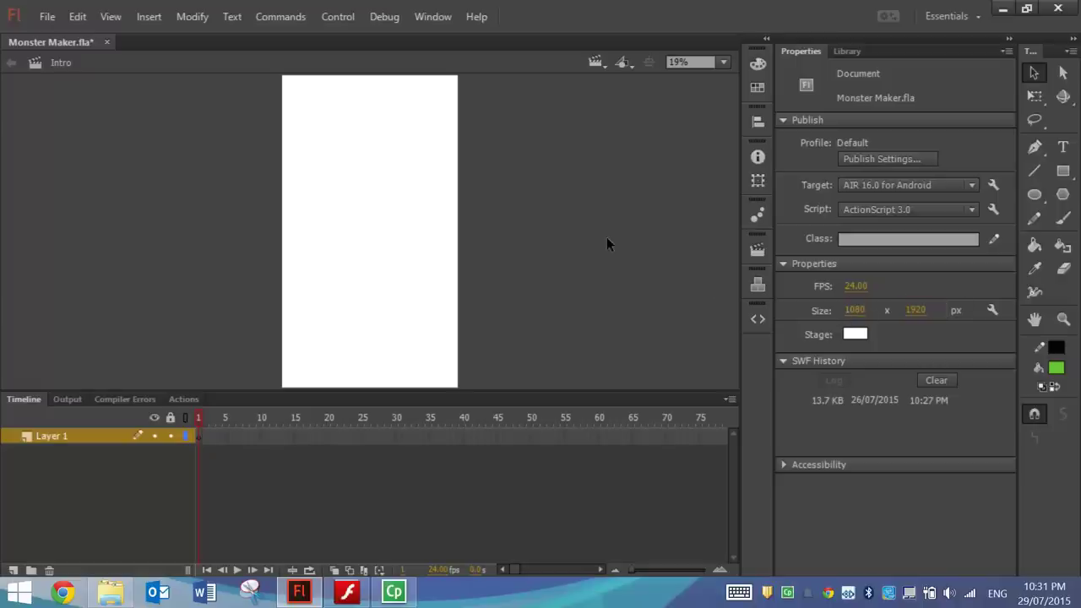
{"action": "left_click", "coordinate": [860, 335]}
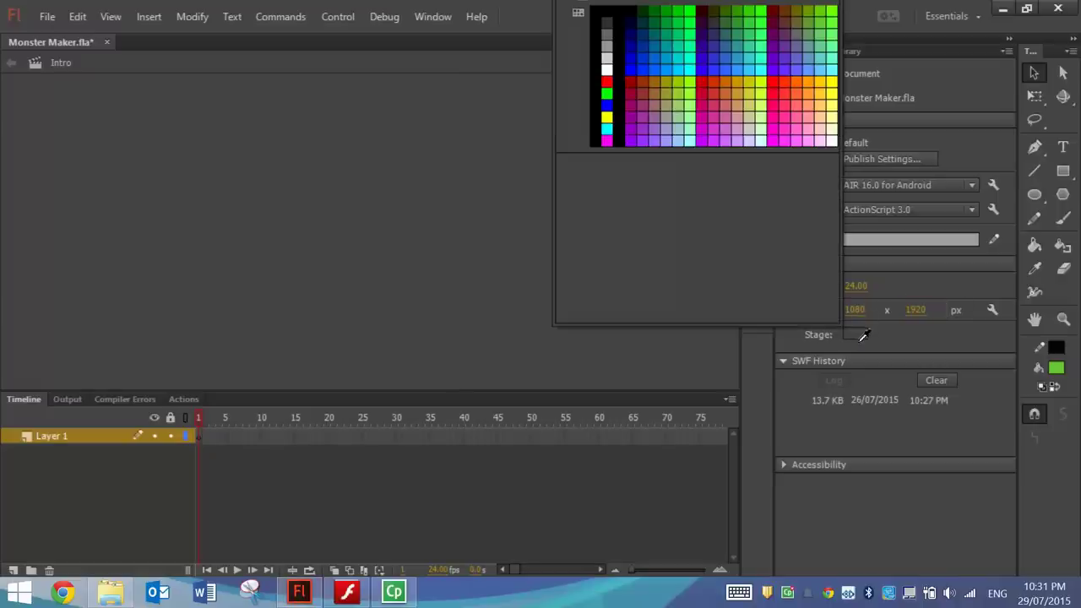
{"action": "left_click", "coordinate": [756, 68]}
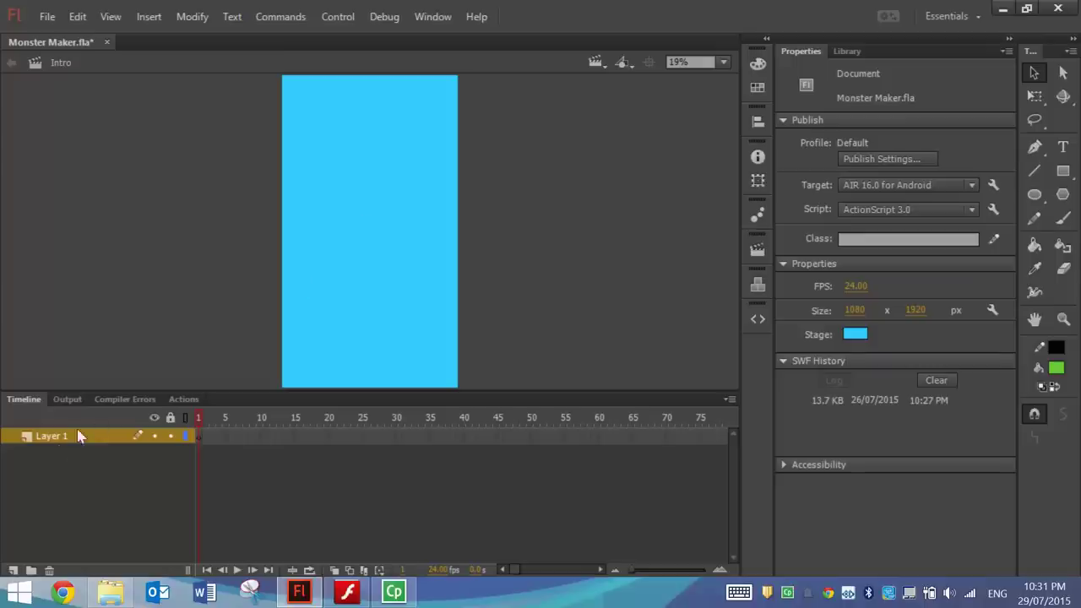
Step: Rename Layer 1 as Background
{"action": "left_click", "coordinate": [54, 438]}
{"action": "double_click", "coordinate": [54, 437]}
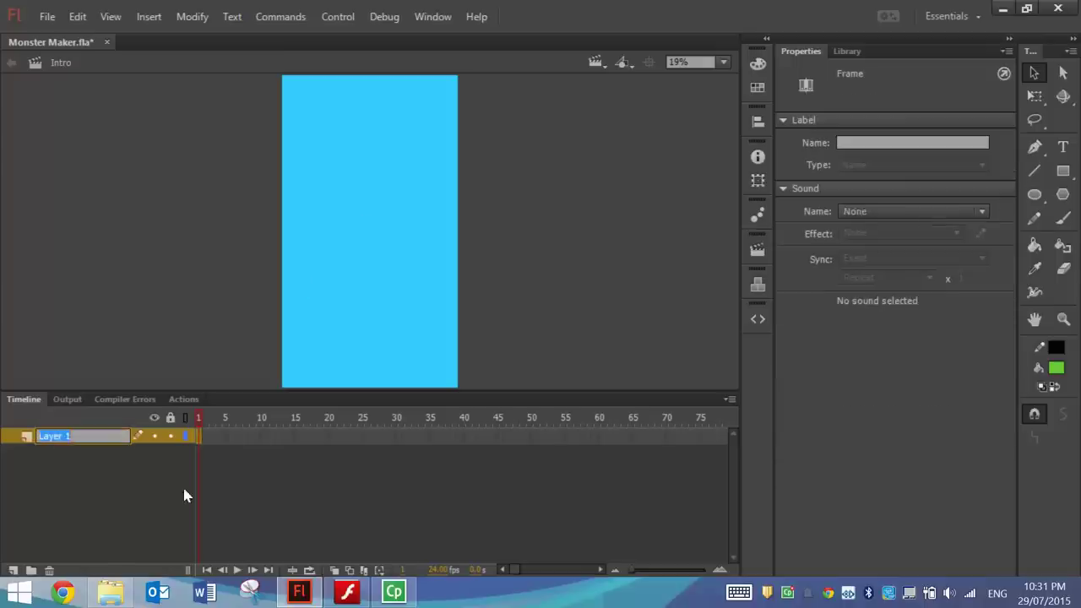
{"action": "type", "text": "Background"}
{"action": "key", "text": "Return"}
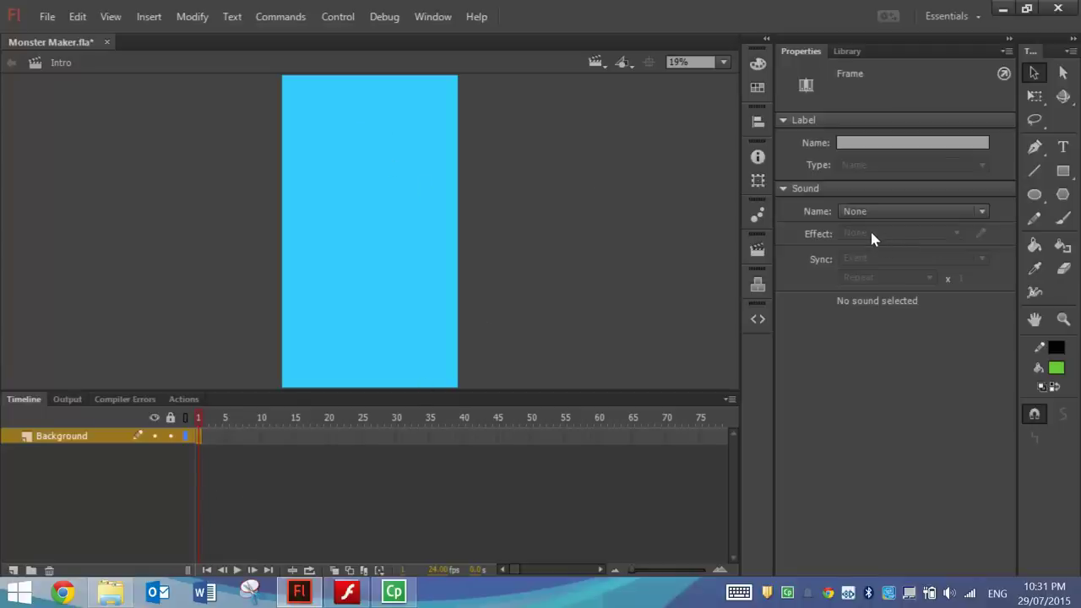
Step: Draw a closed hill outline with the Pen tool, arching across mid-stage and running straight down to both lower stage corners
{"action": "left_click", "coordinate": [1035, 148]}
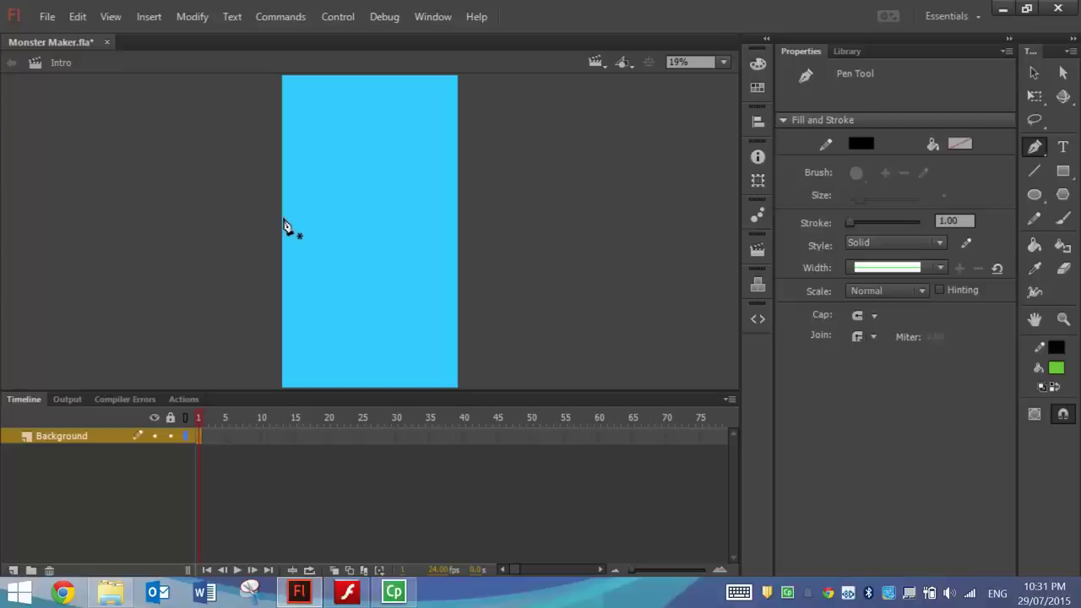
{"action": "left_click", "coordinate": [282, 218]}
{"action": "left_click_drag", "start_coordinate": [457, 219], "coordinate": [548, 351]}
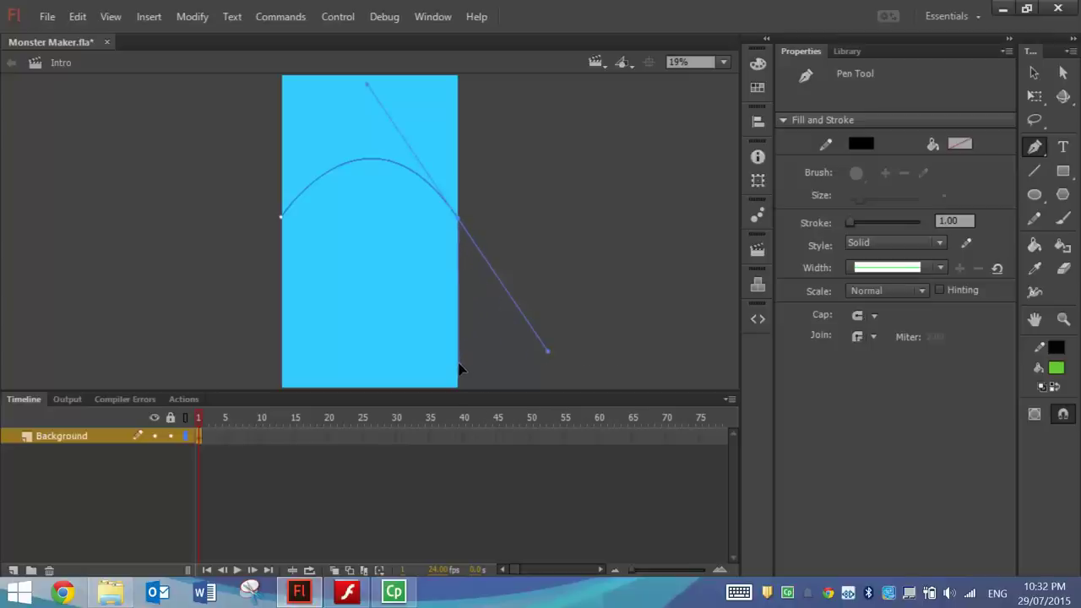
{"action": "left_click", "coordinate": [457, 218]}
{"action": "left_click", "coordinate": [457, 365]}
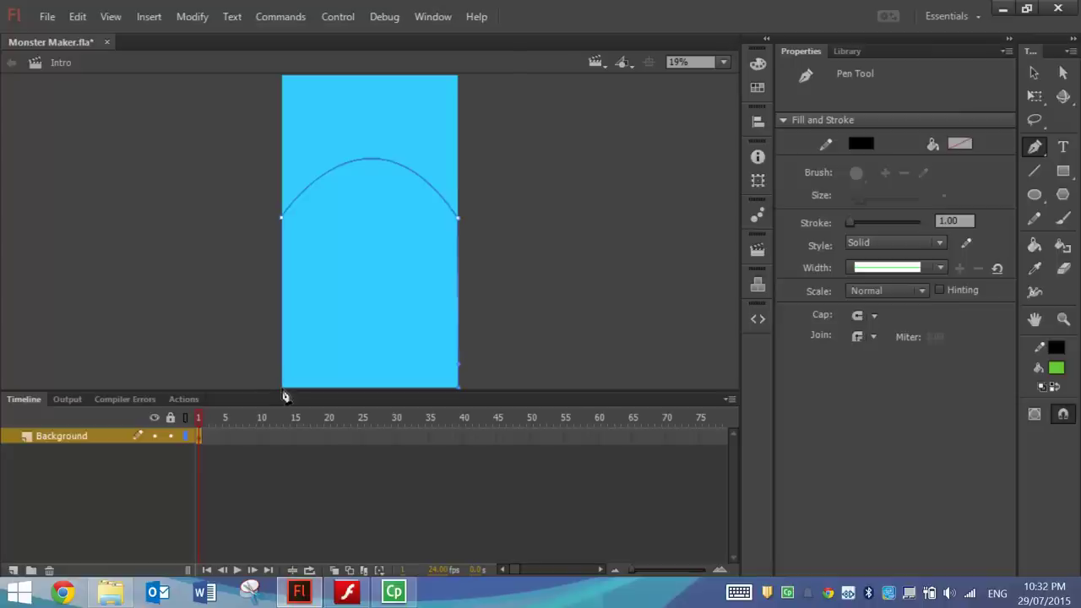
{"action": "left_click", "coordinate": [283, 388]}
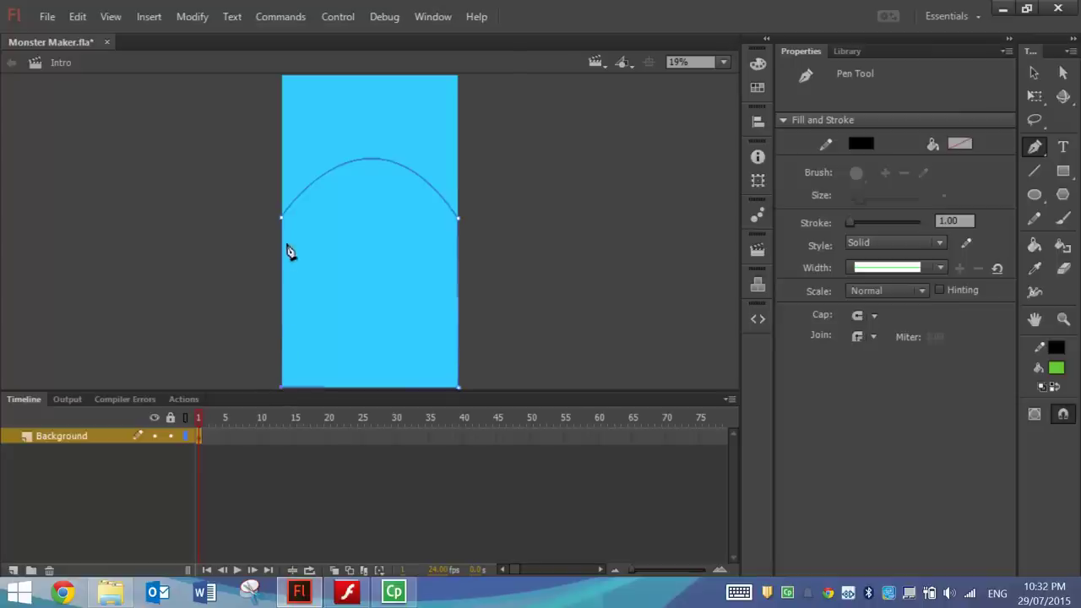
{"action": "left_click", "coordinate": [283, 221]}
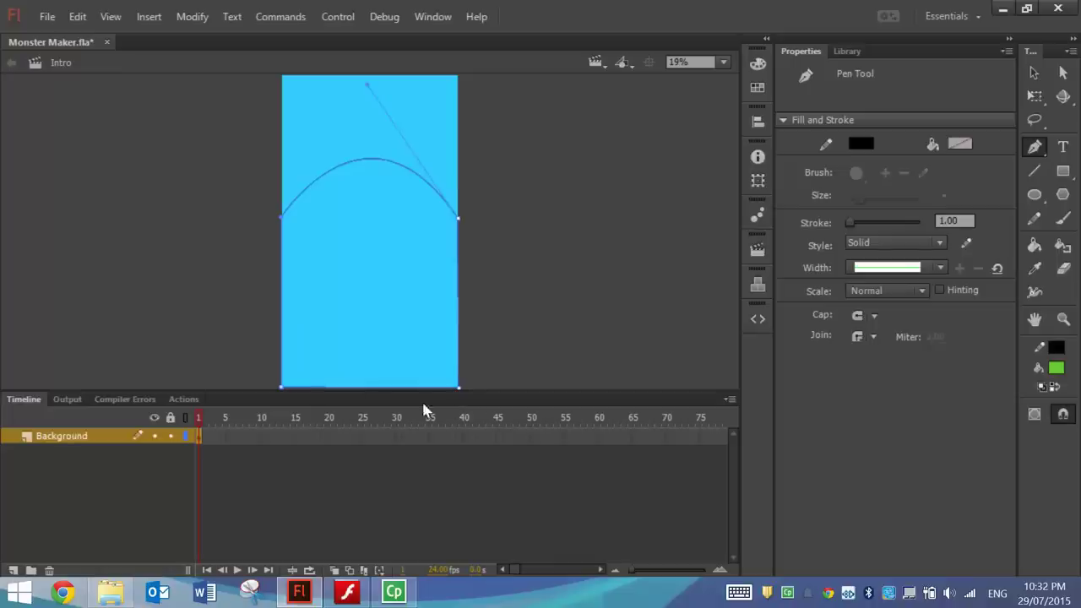
Step: Fill the hill shape with medium green using the Paint Bucket tool
{"action": "left_click", "coordinate": [1034, 246]}
{"action": "left_click", "coordinate": [959, 144]}
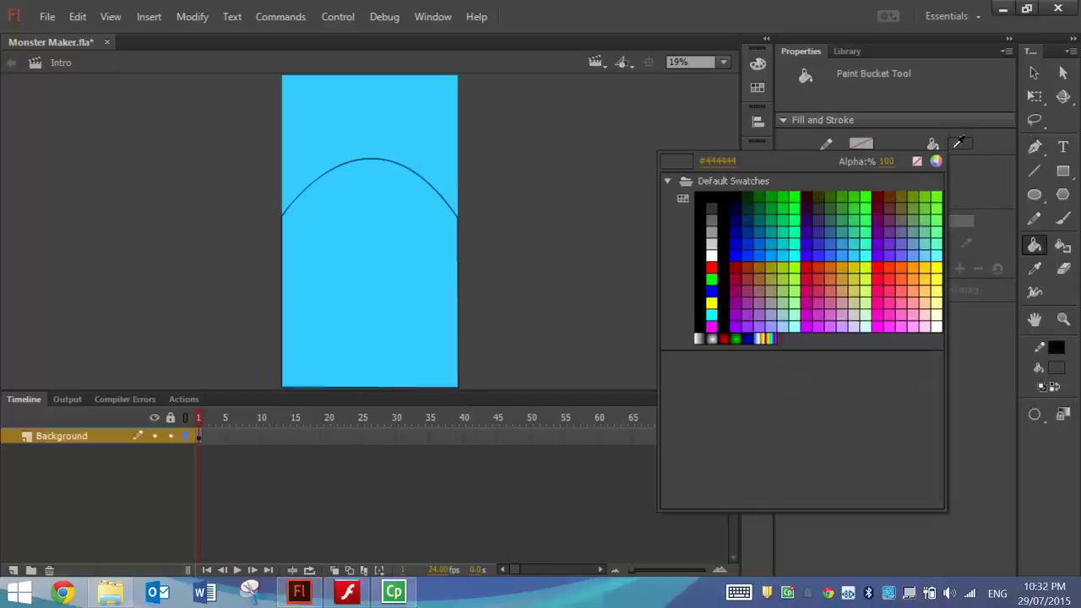
{"action": "left_click", "coordinate": [930, 216]}
{"action": "left_click", "coordinate": [357, 291]}
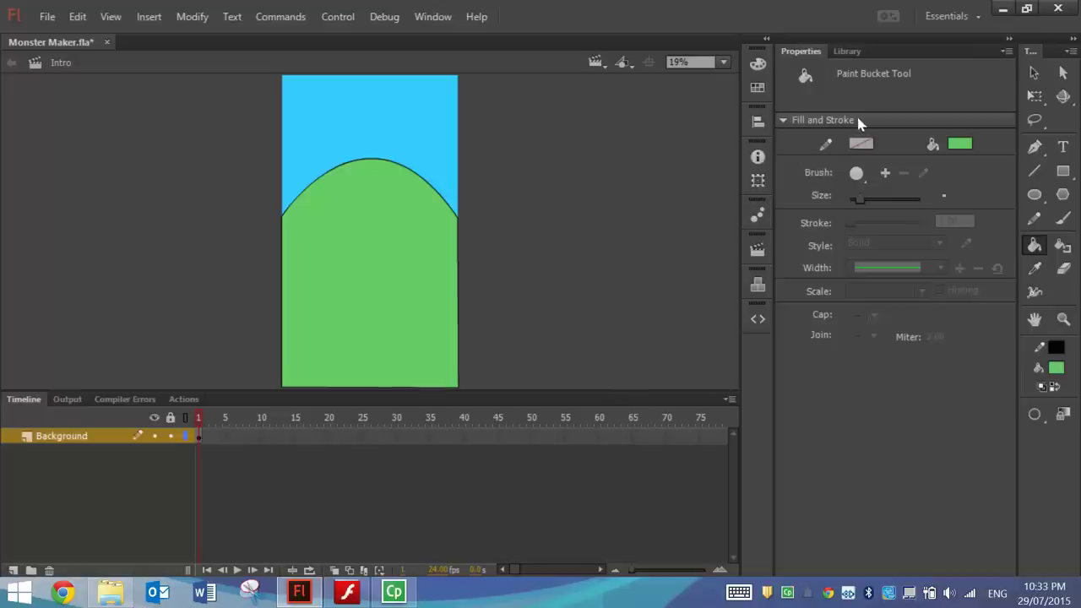
Step: Delete the black outline segments around the green hill, leaving only its fill
{"action": "left_click", "coordinate": [1034, 73]}
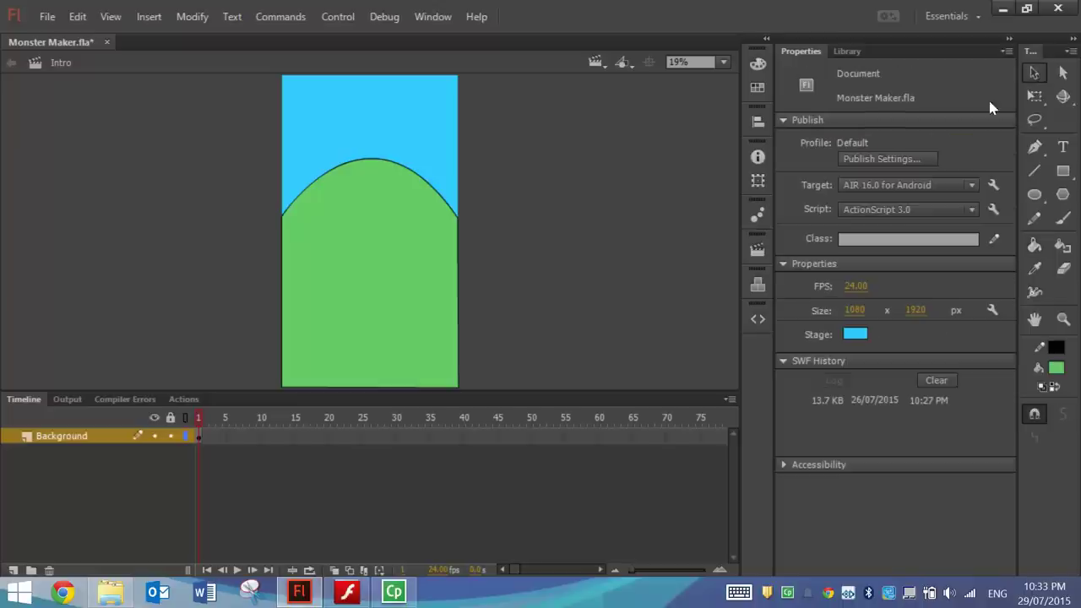
{"action": "left_click", "coordinate": [282, 263]}
{"action": "key", "text": "Delete"}
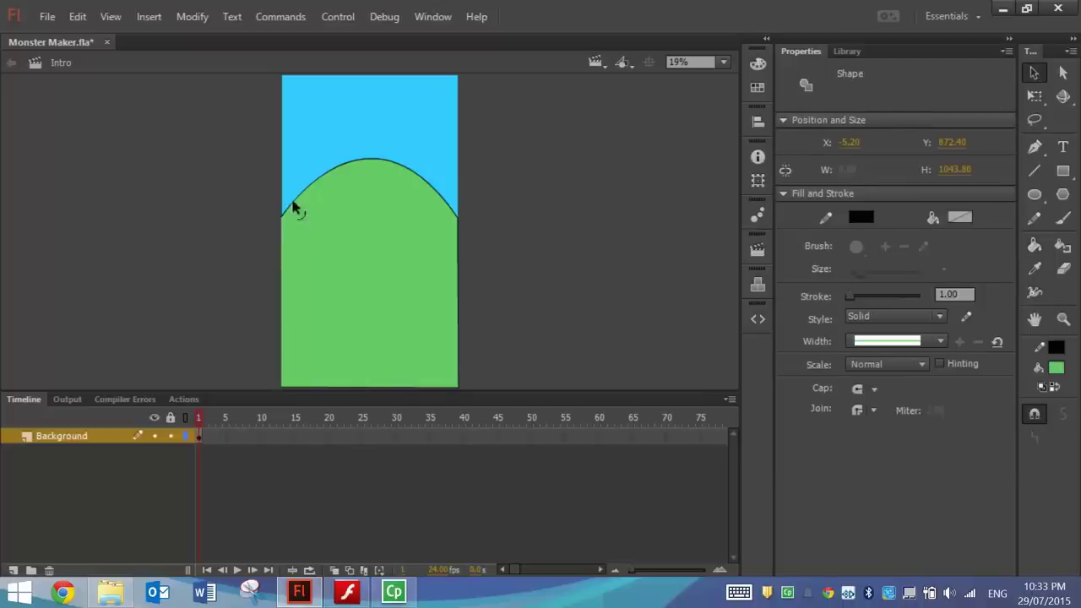
{"action": "left_click", "coordinate": [292, 201]}
{"action": "key", "text": "Delete"}
{"action": "left_click", "coordinate": [456, 241]}
{"action": "key", "text": "Delete"}
{"action": "left_click", "coordinate": [397, 388]}
{"action": "key", "text": "Delete"}
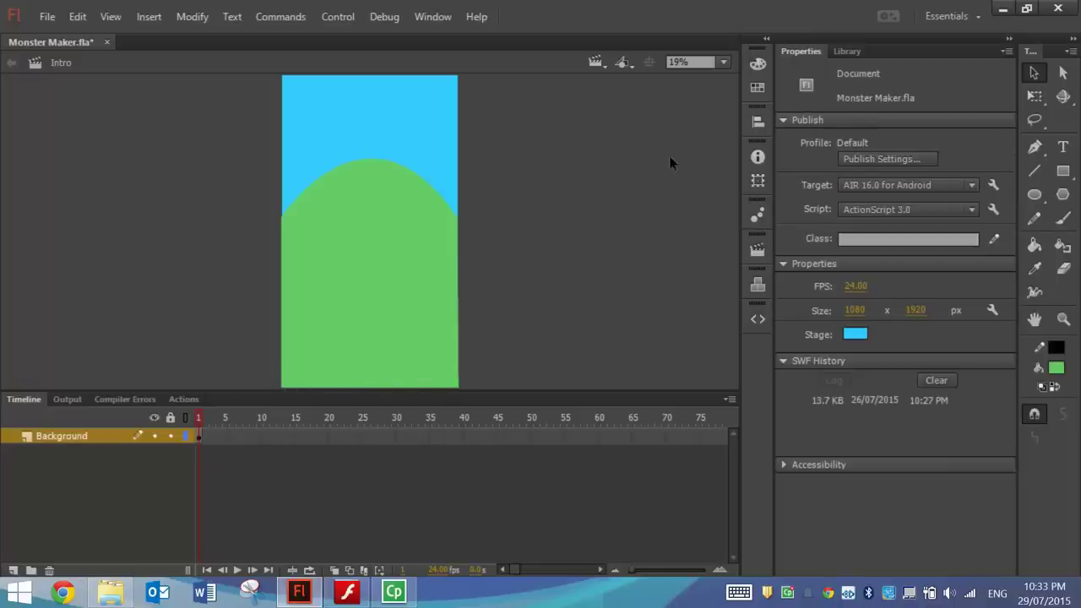
Step: Set up the Text tool with white colour, the Roboto family and the Black style
{"action": "left_click", "coordinate": [1062, 152]}
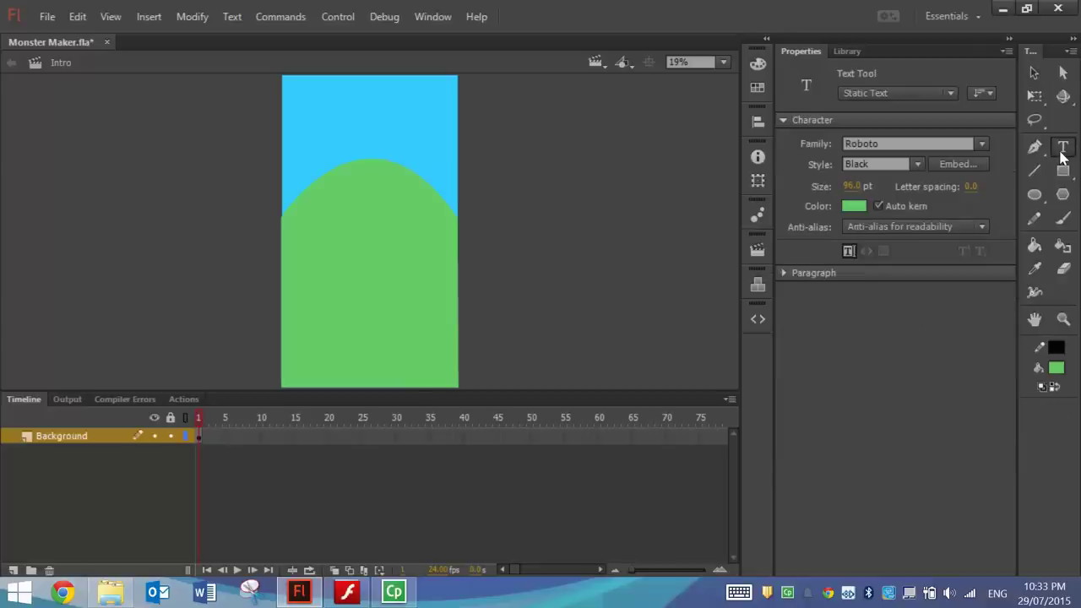
{"action": "left_click", "coordinate": [857, 207]}
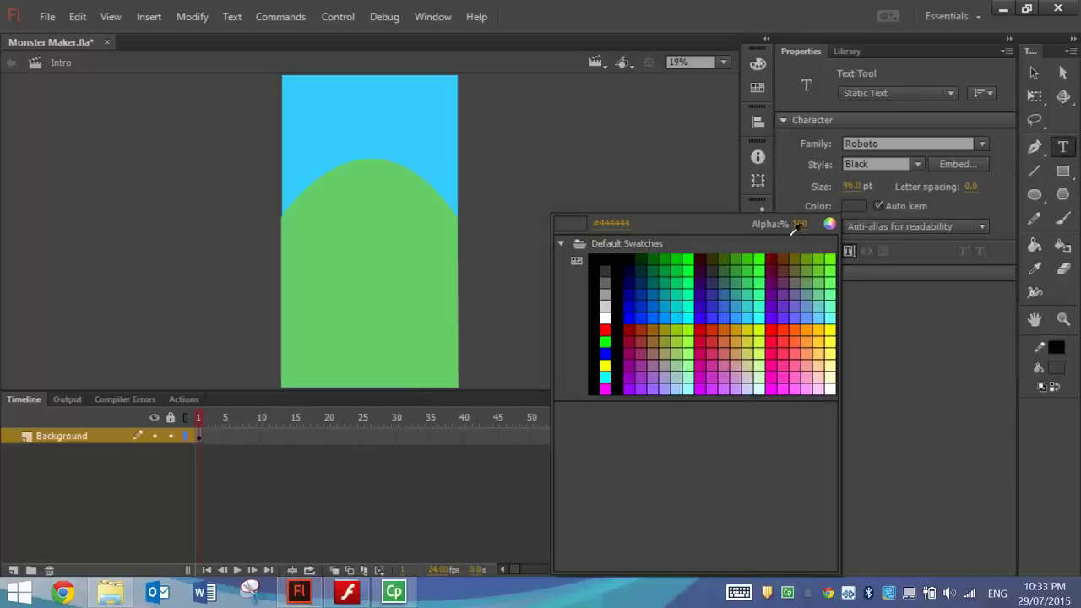
{"action": "left_click", "coordinate": [605, 317]}
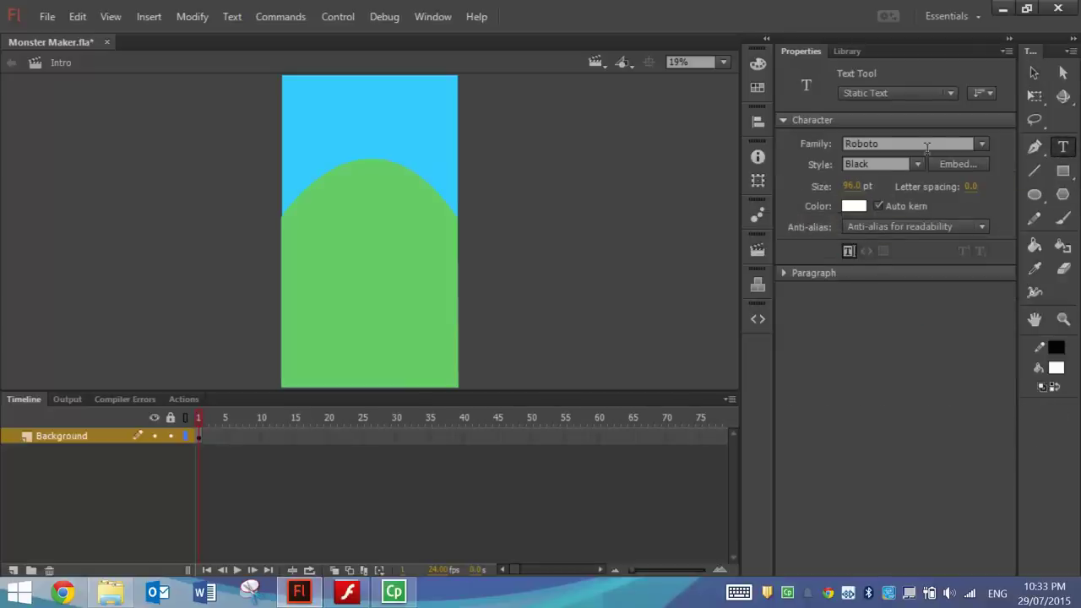
{"action": "left_click", "coordinate": [897, 145]}
{"action": "left_click", "coordinate": [886, 145]}
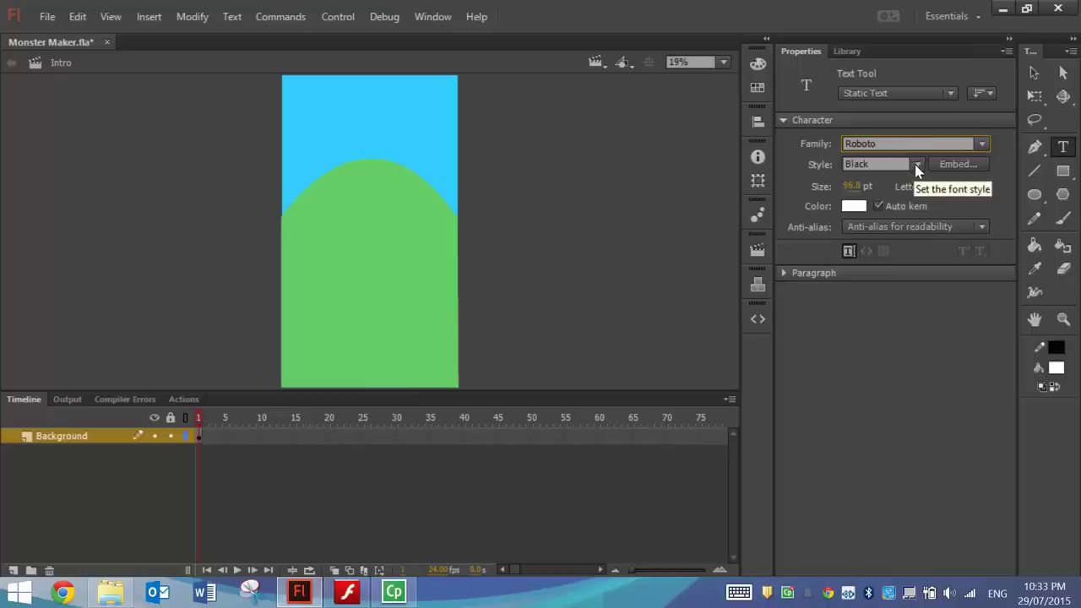
{"action": "left_click", "coordinate": [915, 165]}
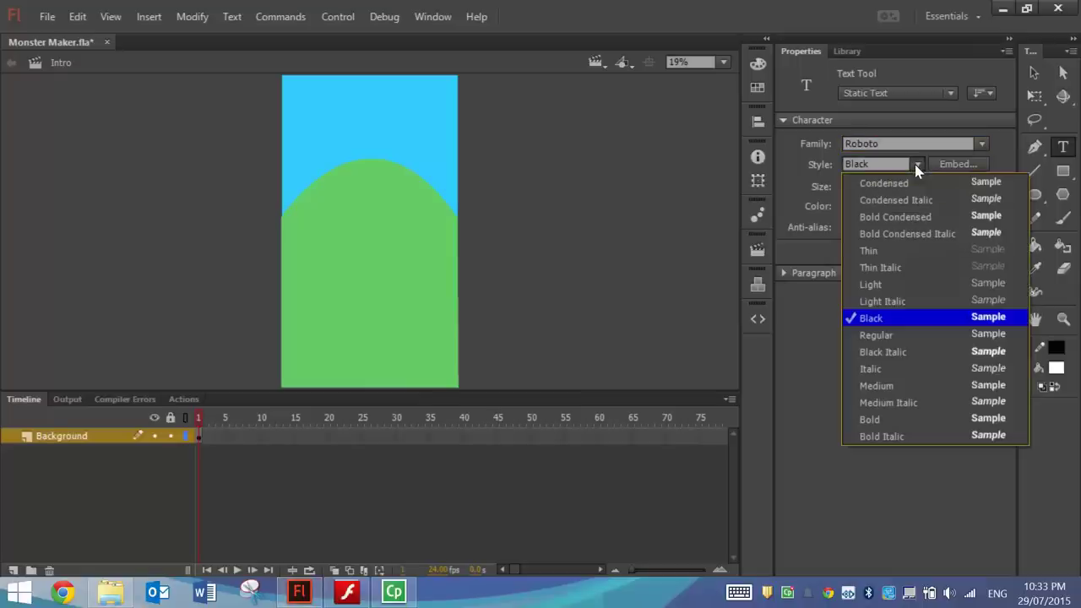
{"action": "left_click", "coordinate": [874, 319]}
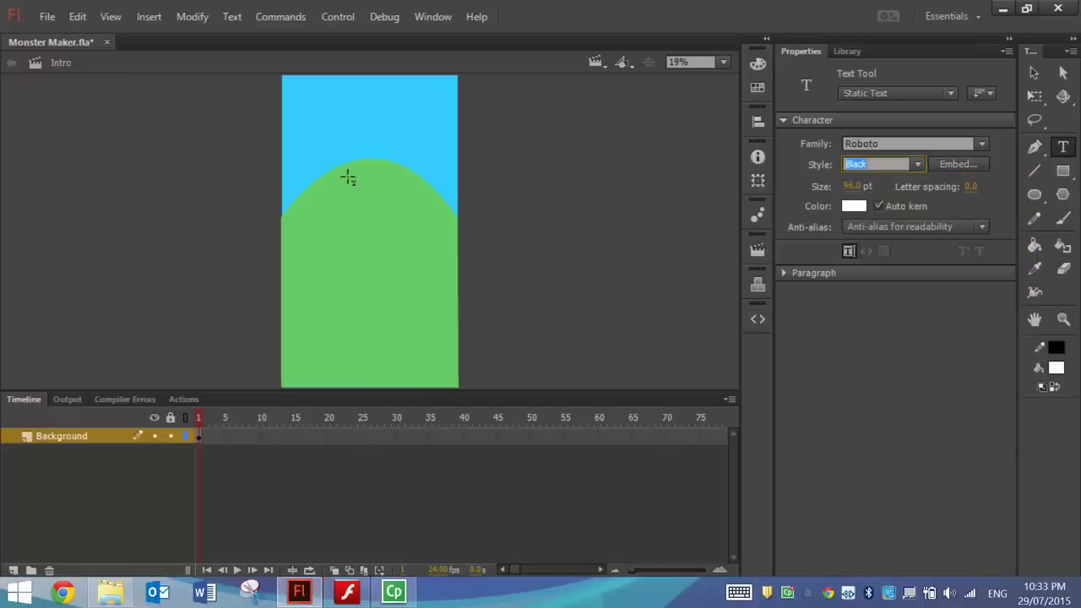
Step: Add the static text "MONSTER MAKER" on two lines in the sky area above the hill
{"action": "left_click", "coordinate": [306, 85]}
{"action": "type", "text": "MONSTER"}
{"action": "key", "text": "Return"}
{"action": "type", "text": "MAKER"}
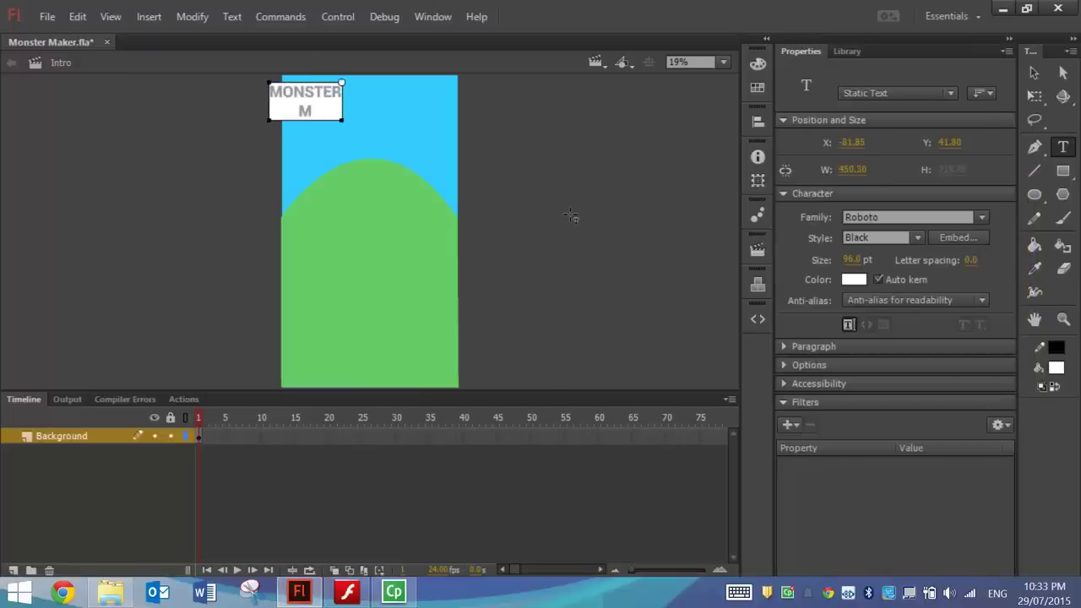
Step: Move the title toward the middle of the sky and enlarge it with Free Transform to about 846 px wide
{"action": "left_click", "coordinate": [1035, 74]}
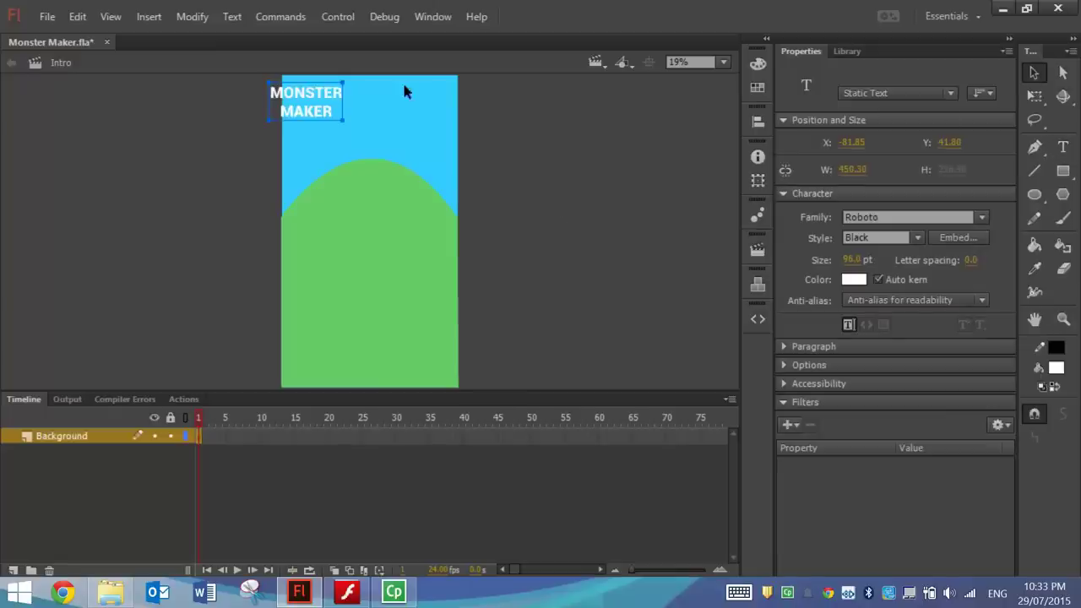
{"action": "left_click_drag", "start_coordinate": [330, 113], "coordinate": [379, 122]}
{"action": "left_click", "coordinate": [1035, 96]}
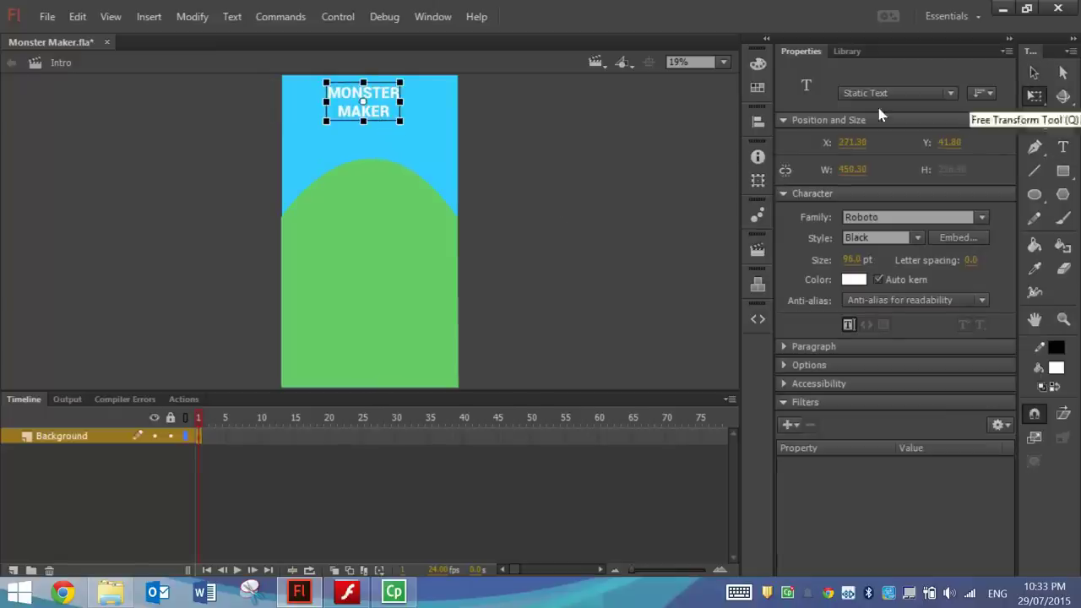
{"action": "left_click_drag", "start_coordinate": [408, 123], "coordinate": [430, 138]}
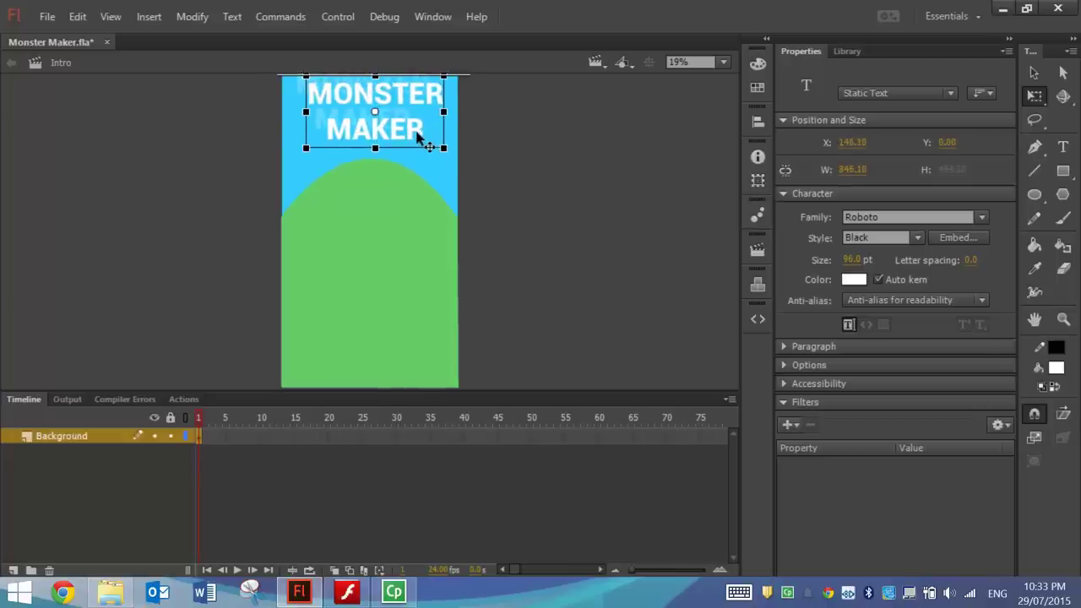
Step: Nudge the title horizontally to centre it on the stage, at an X position of about 115
{"action": "key", "text": "Left"}
{"action": "key", "text": "Left"}
{"action": "key", "text": "Left"}
{"action": "key", "text": "Left"}
{"action": "key", "text": "Left"}
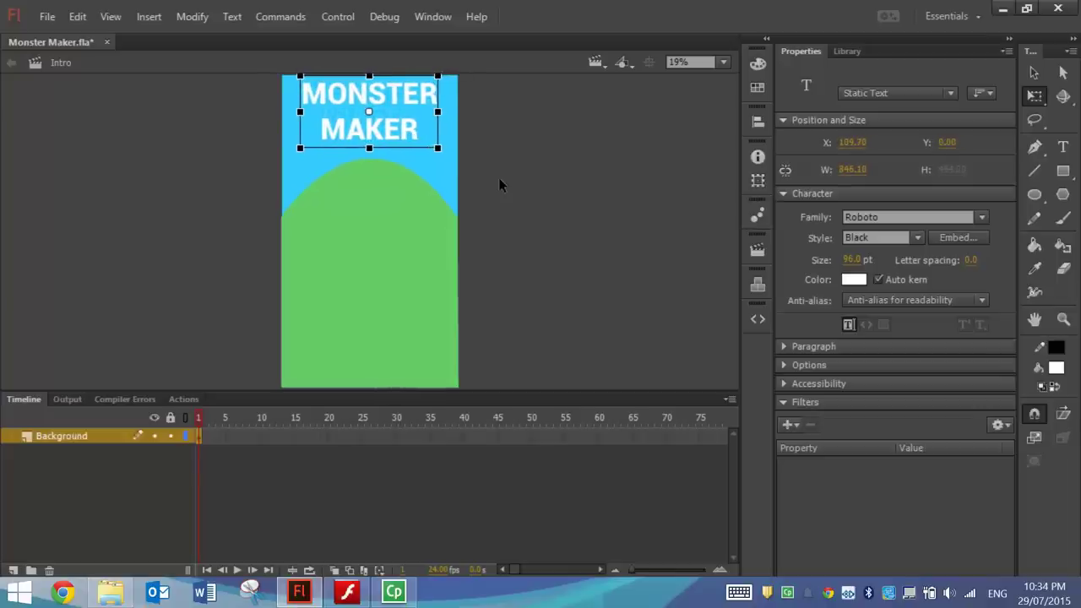
{"action": "key", "text": "Right"}
{"action": "key", "text": "Right"}
{"action": "key", "text": "Right"}
{"action": "key", "text": "Right"}
{"action": "key", "text": "Right"}
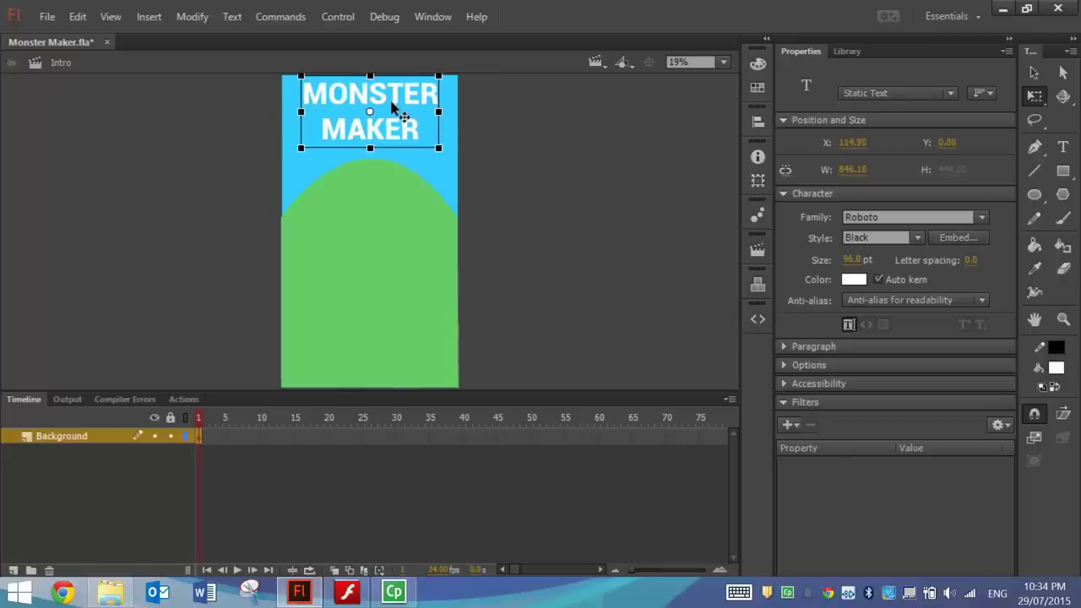
Step: Colour the word "MONSTER" in the title light pink
{"action": "key", "text": "t"}
{"action": "left_click", "coordinate": [394, 96]}
{"action": "double_click", "coordinate": [394, 97]}
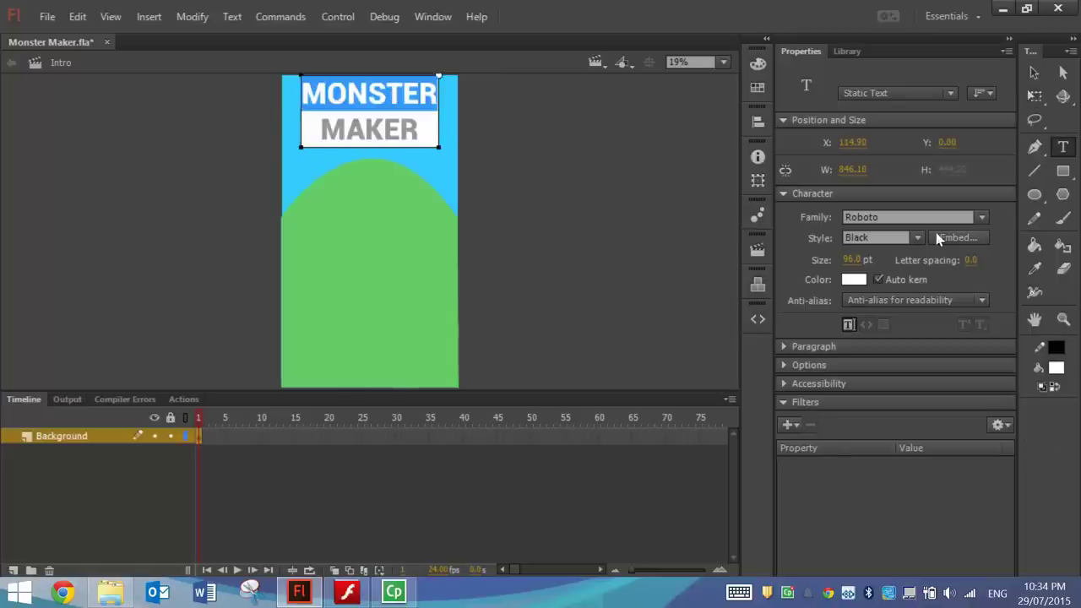
{"action": "left_click", "coordinate": [853, 280]}
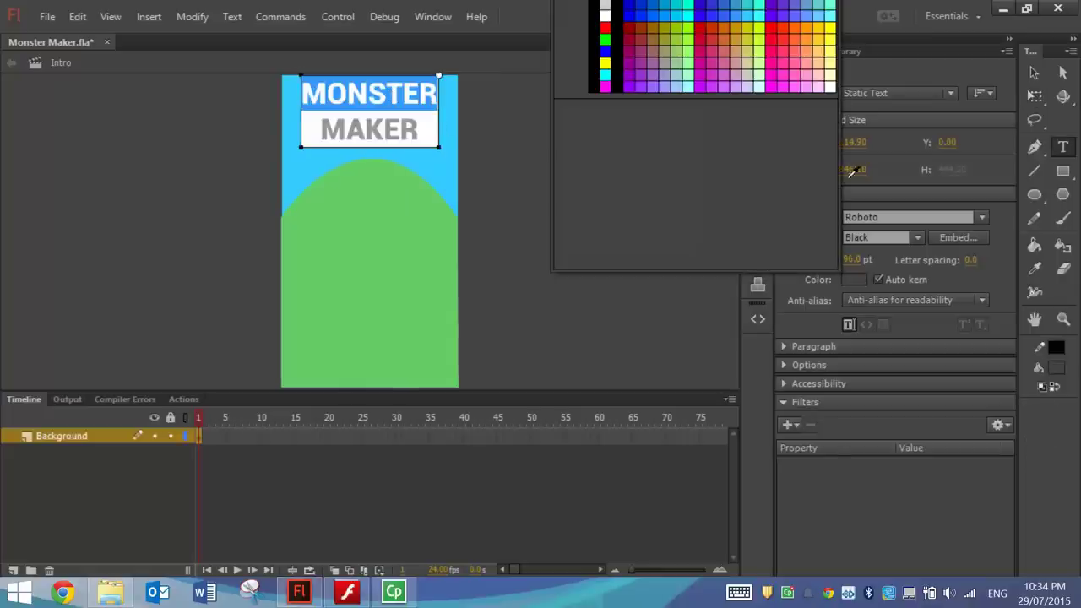
{"action": "left_click", "coordinate": [816, 84]}
Step: Colour the word "MAKER" in the title's second line light yellow
{"action": "left_click", "coordinate": [347, 129]}
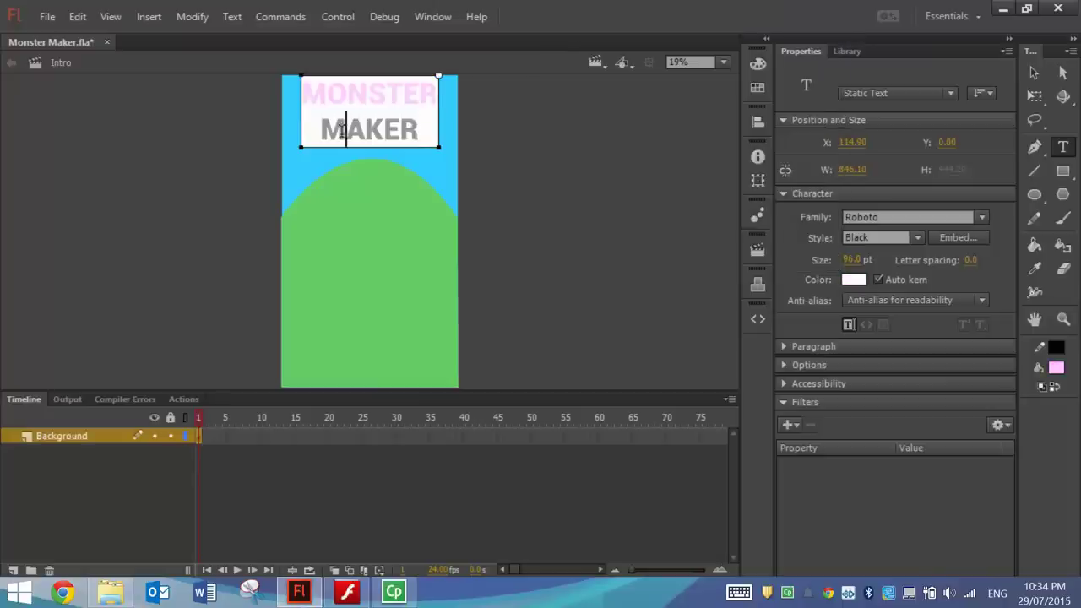
{"action": "double_click", "coordinate": [347, 129]}
{"action": "left_click", "coordinate": [853, 279]}
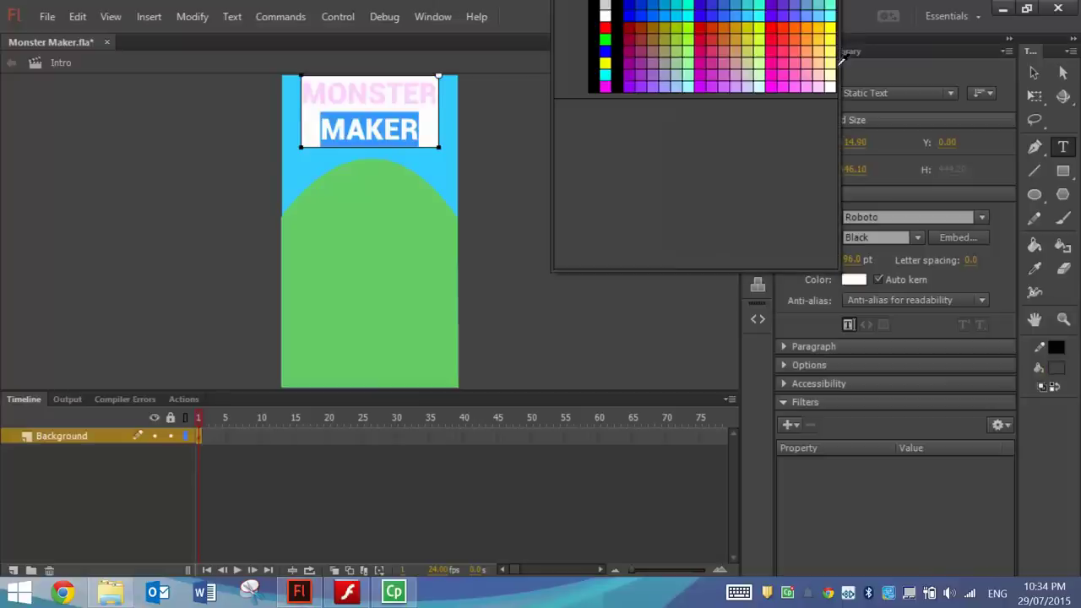
{"action": "left_click", "coordinate": [831, 62]}
{"action": "left_click", "coordinate": [366, 117]}
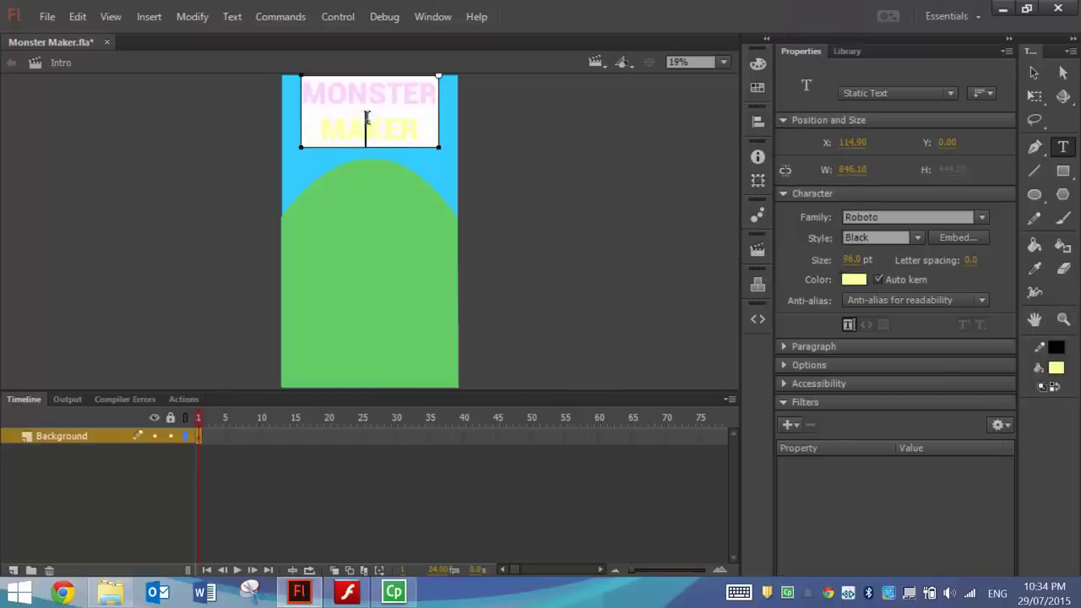
Step: Add a Drop Shadow filter to the whole title text and deselect it
{"action": "left_click", "coordinate": [1031, 74]}
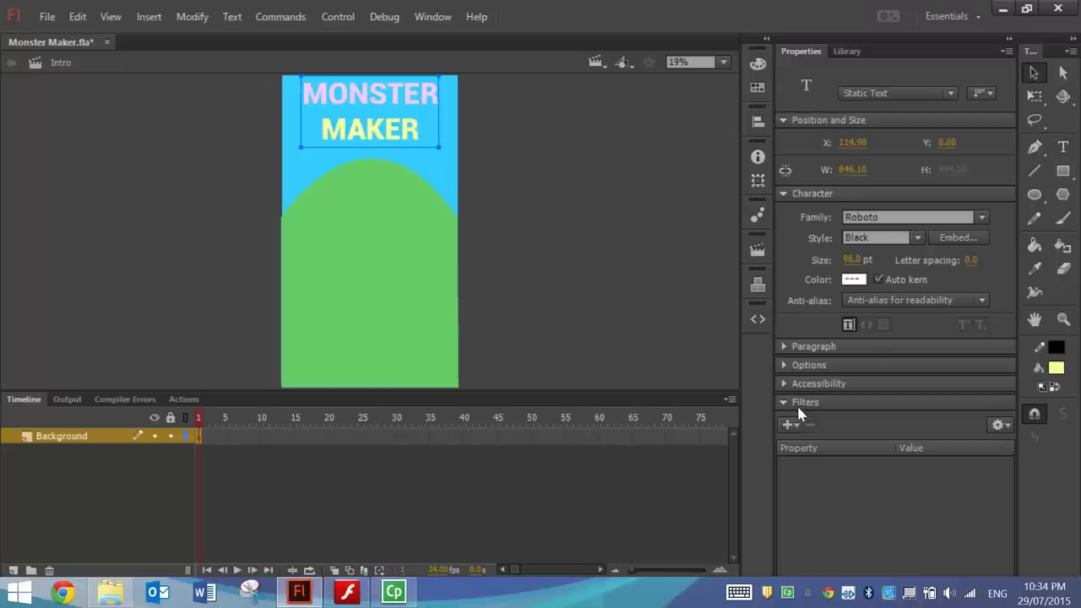
{"action": "left_click", "coordinate": [791, 426]}
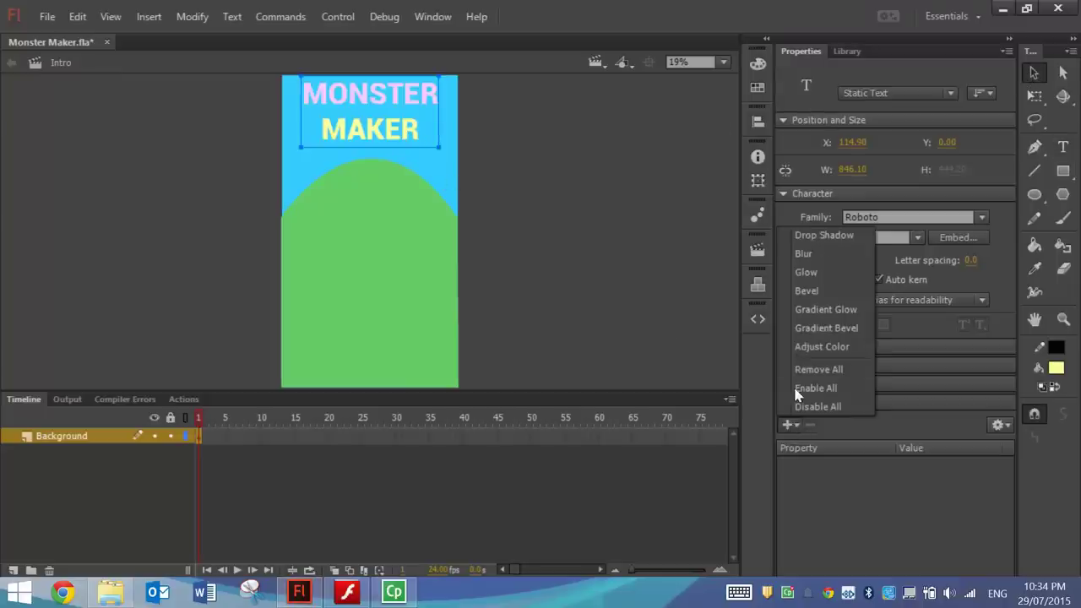
{"action": "left_click", "coordinate": [814, 236]}
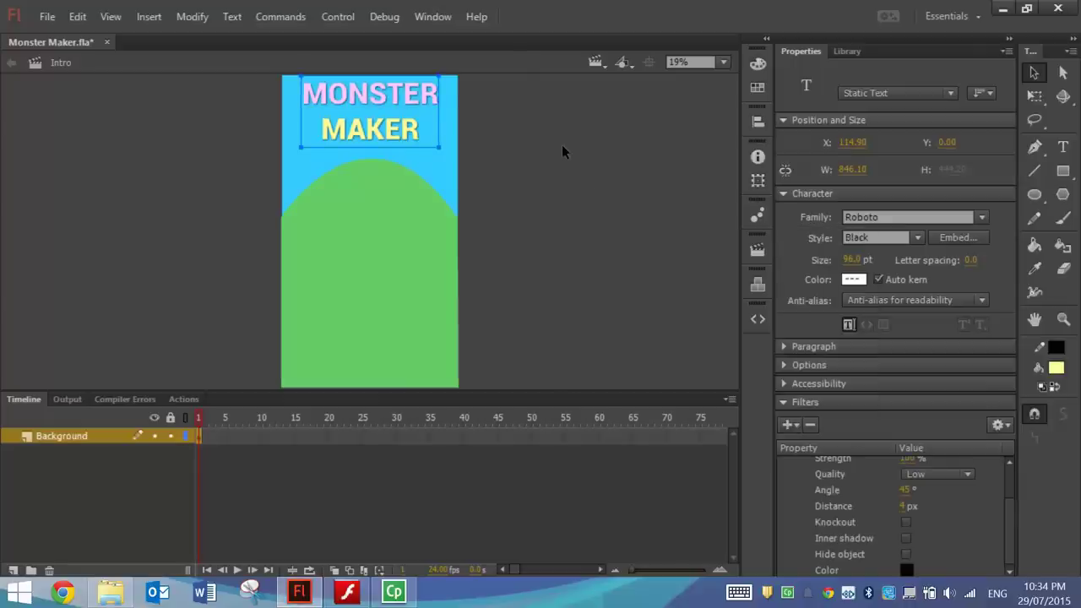
{"action": "left_click", "coordinate": [540, 139]}
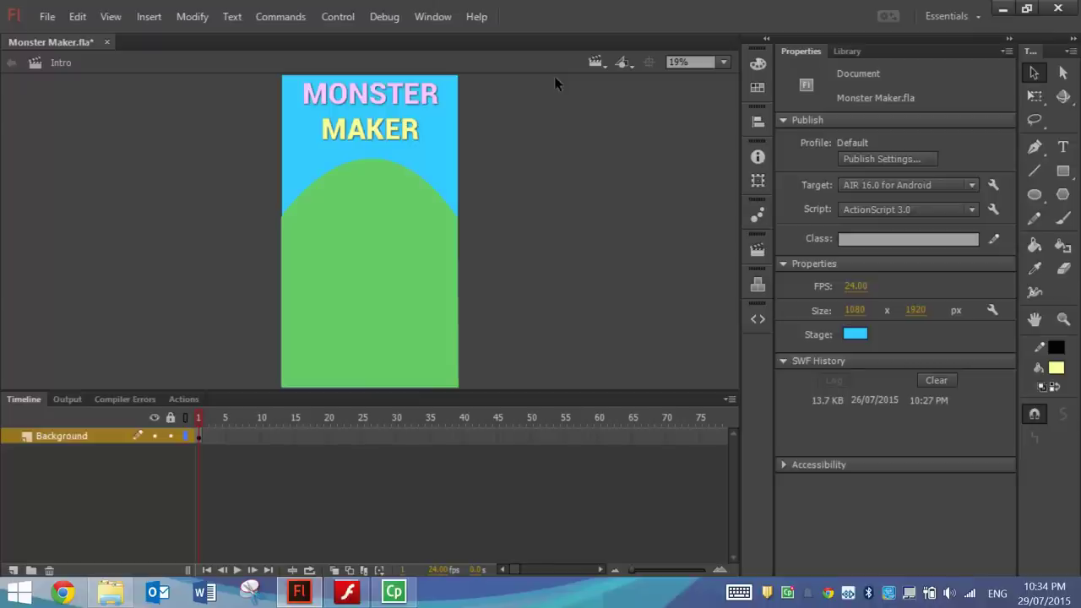
Step: Place the Monster graphic from the library on the stage, in front of the hill and below the title
{"action": "left_click", "coordinate": [847, 52]}
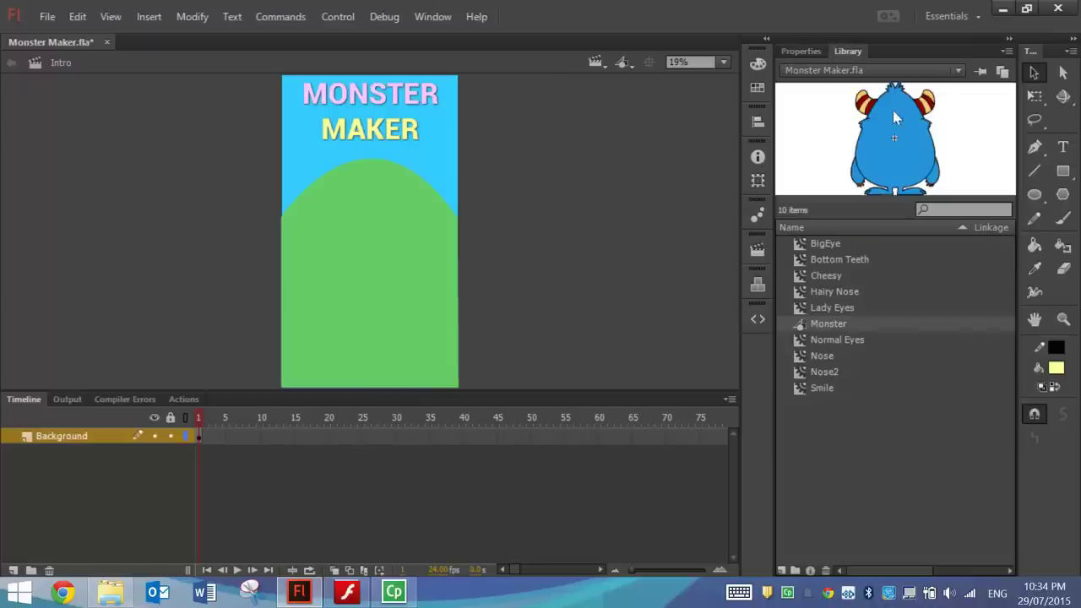
{"action": "left_click_drag", "start_coordinate": [920, 201], "coordinate": [929, 285]}
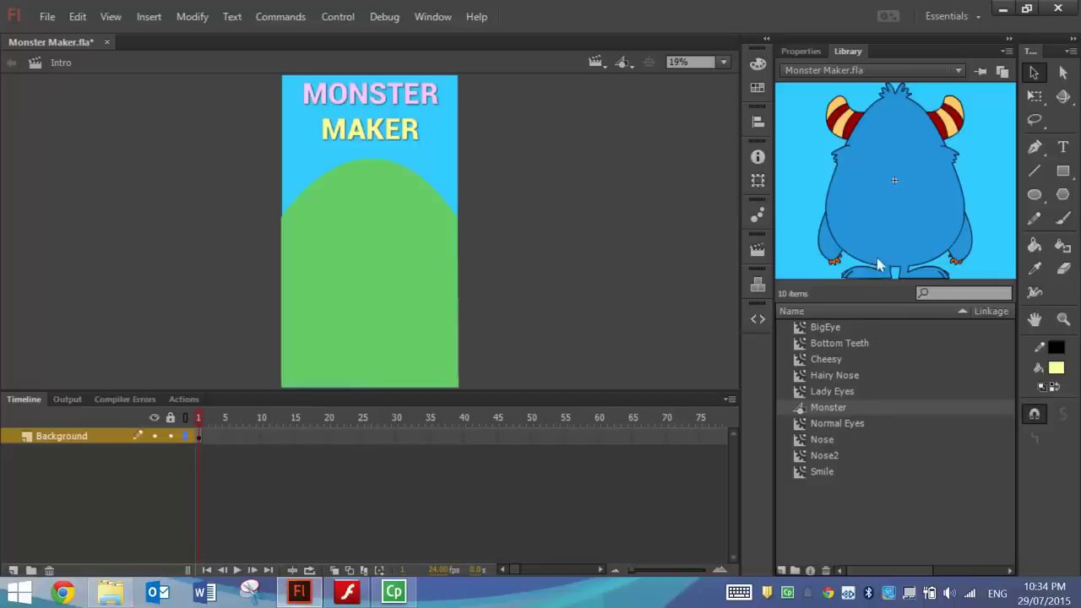
{"action": "left_click_drag", "start_coordinate": [898, 202], "coordinate": [511, 206]}
{"action": "left_click_drag", "start_coordinate": [365, 241], "coordinate": [366, 247]}
{"action": "left_click_drag", "start_coordinate": [417, 273], "coordinate": [417, 260]}
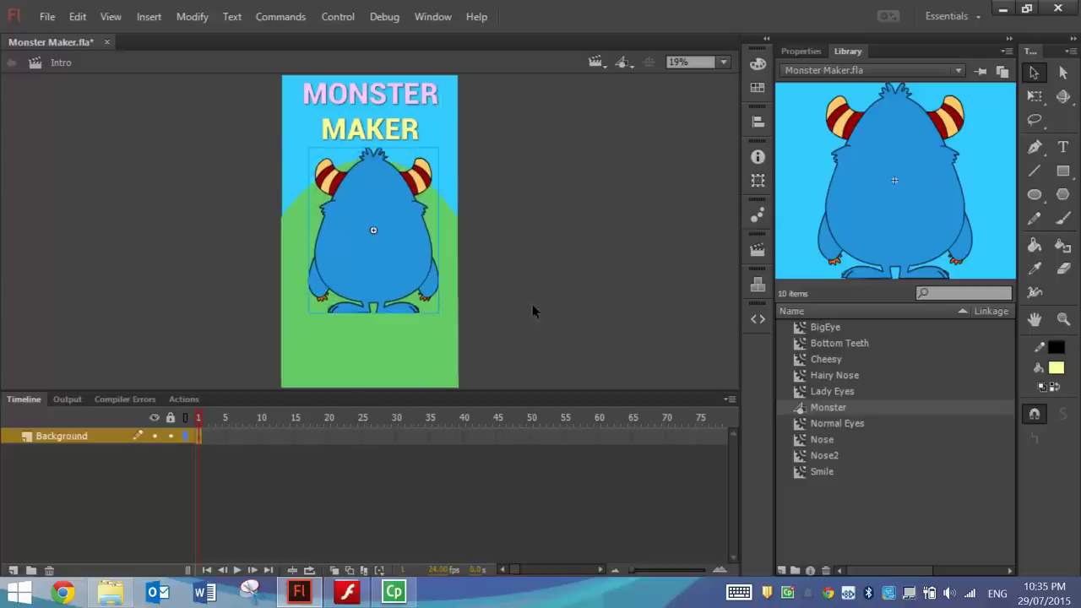
Step: Nudge the monster left and down to centre it under the title, at about X 546, Y 979
{"action": "key", "text": "Left"}
{"action": "key", "text": "Left"}
{"action": "key", "text": "Left"}
{"action": "key", "text": "Down"}
{"action": "key", "text": "Down"}
{"action": "key", "text": "Down"}
{"action": "key", "text": "Down"}
{"action": "key", "text": "Down"}
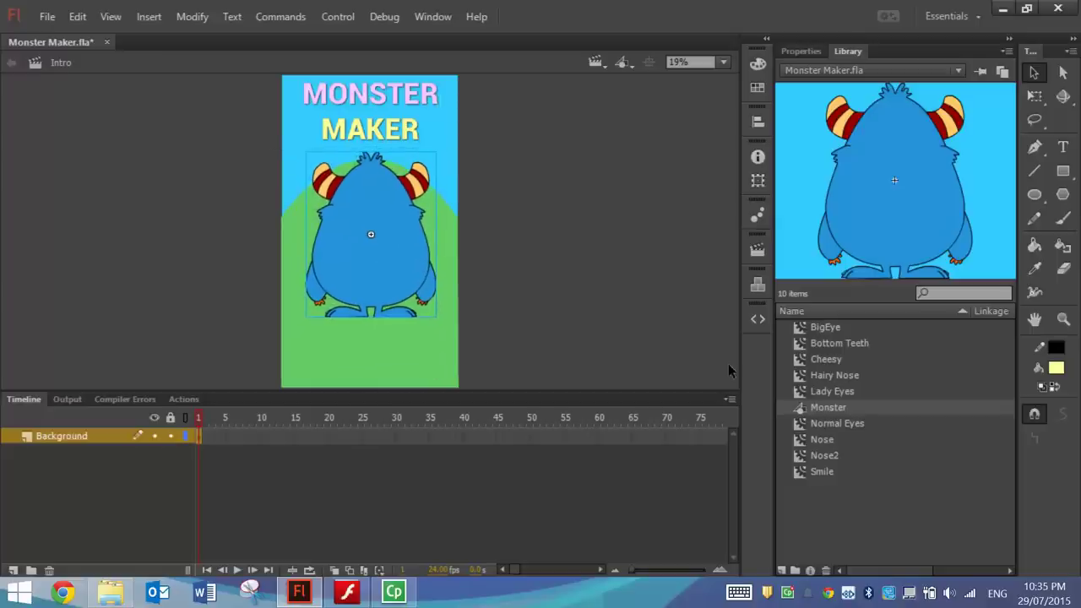
{"action": "key", "text": "Left"}
{"action": "key", "text": "Left"}
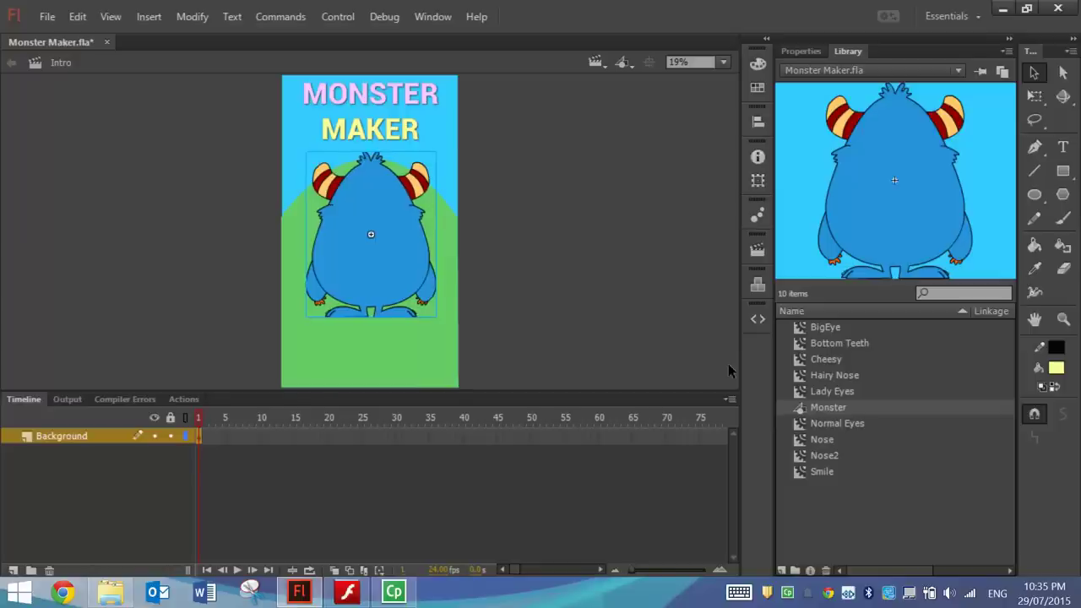
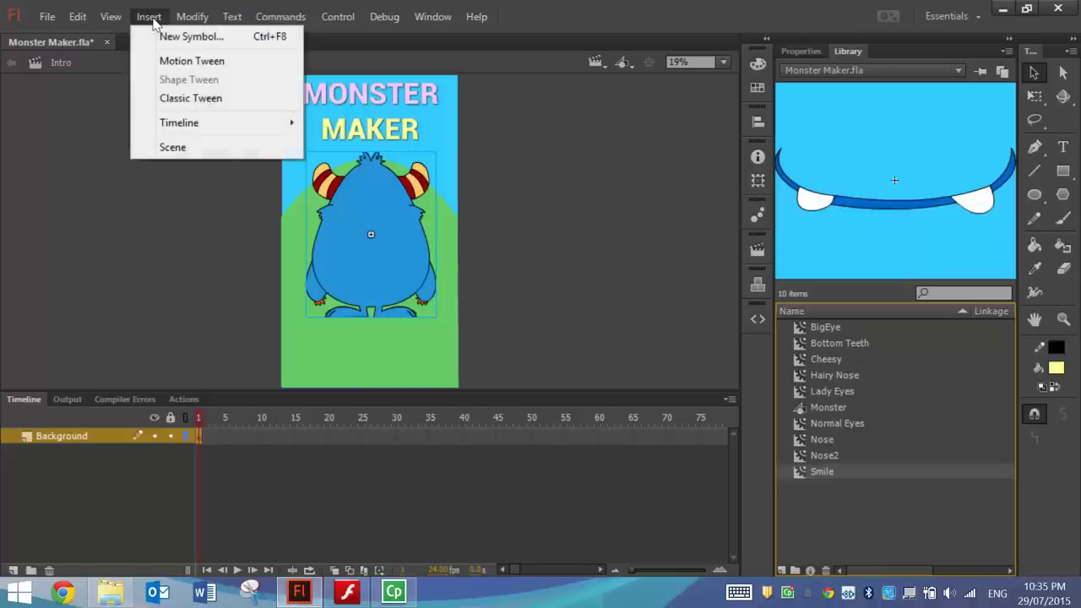
Step: Create a new Movie Clip symbol named "Mouth"
{"action": "left_click", "coordinate": [192, 37]}
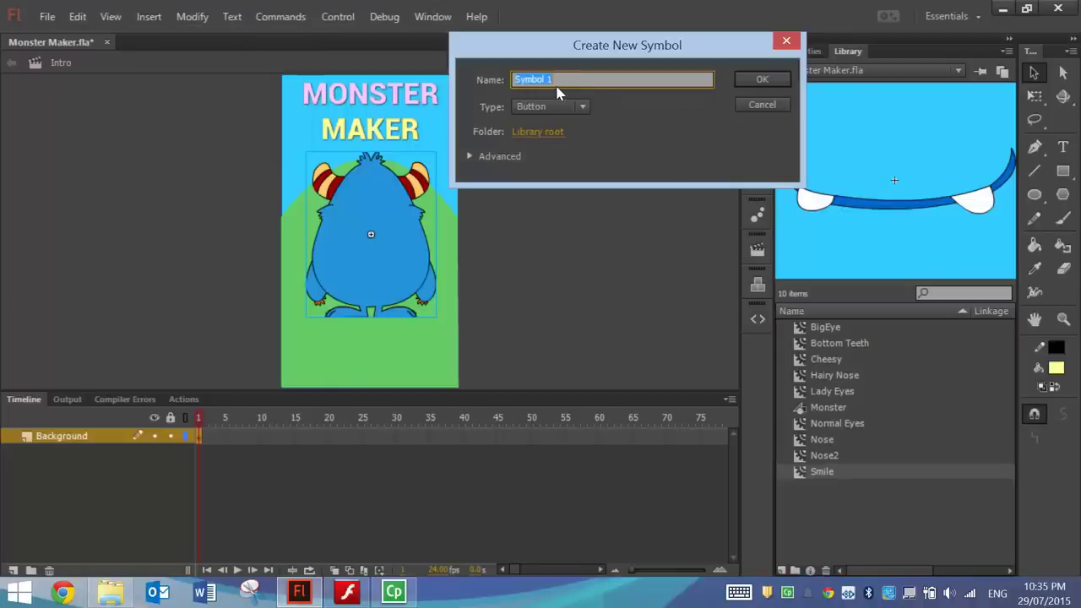
{"action": "type", "text": "mOUTH"}
{"action": "key", "text": "ctrl+a"}
{"action": "type", "text": "M"}
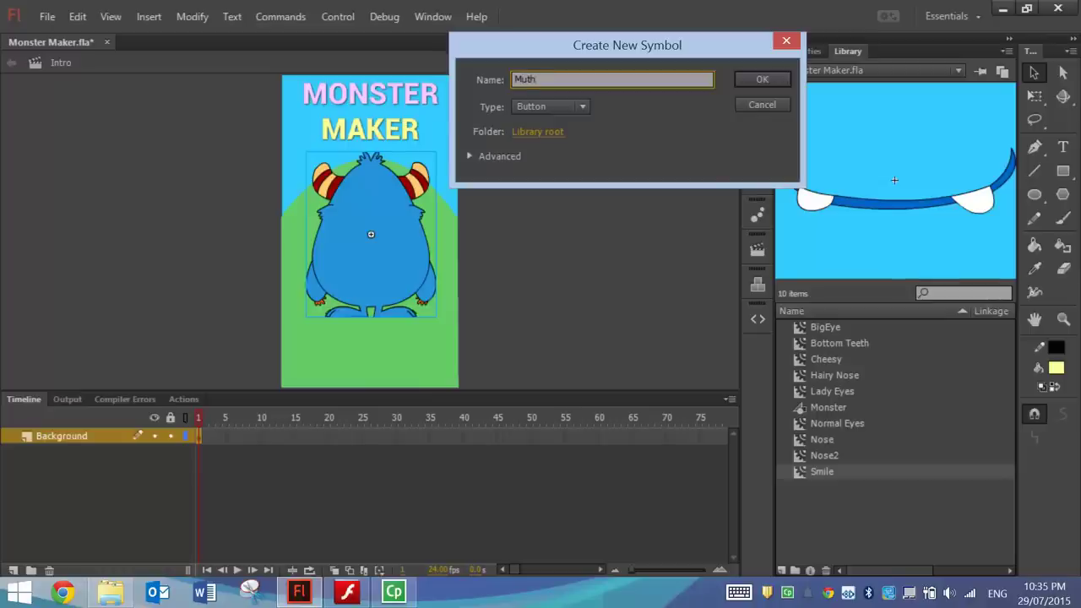
{"action": "left_click", "coordinate": [540, 107]}
{"action": "left_click", "coordinate": [560, 131]}
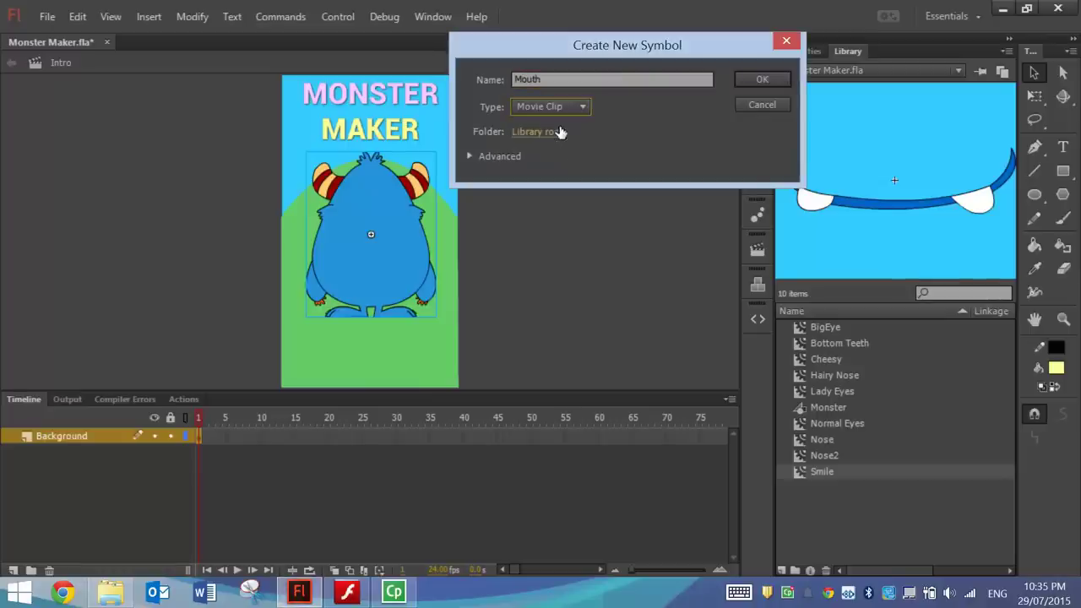
{"action": "left_click", "coordinate": [761, 82]}
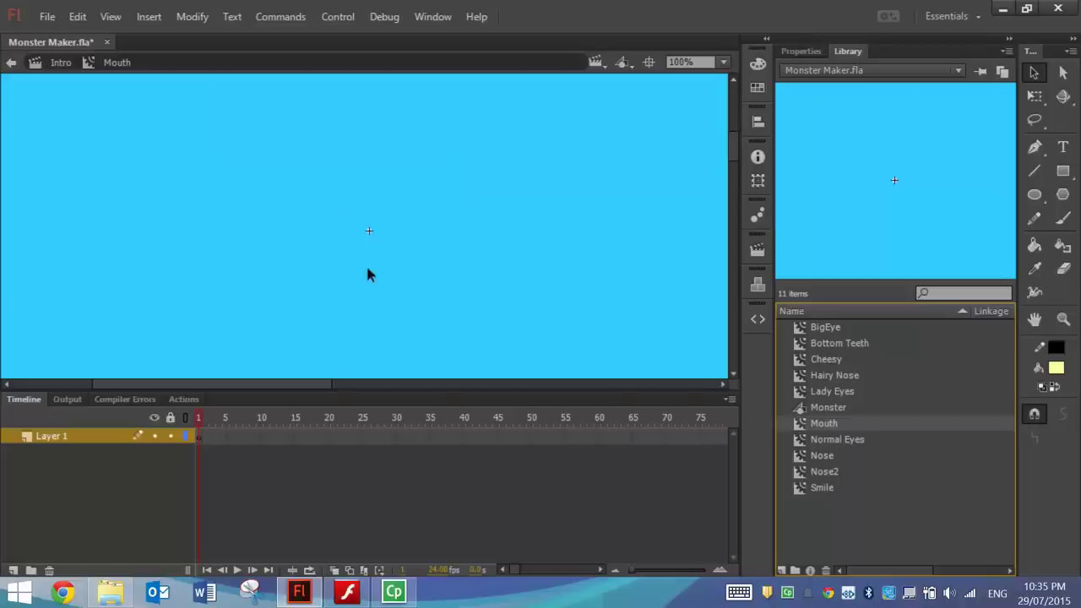
Step: Draw a wide oval with a pinkish-red fill and black outline around the centre point of the Mouth symbol
{"action": "left_click", "coordinate": [1038, 196]}
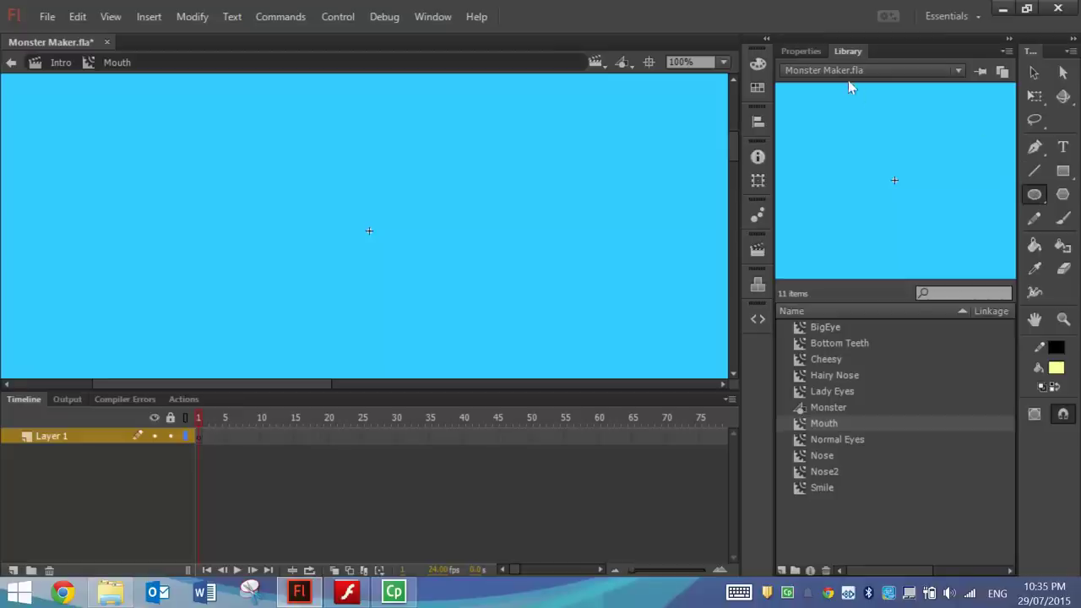
{"action": "left_click", "coordinate": [801, 50]}
{"action": "left_click", "coordinate": [959, 145]}
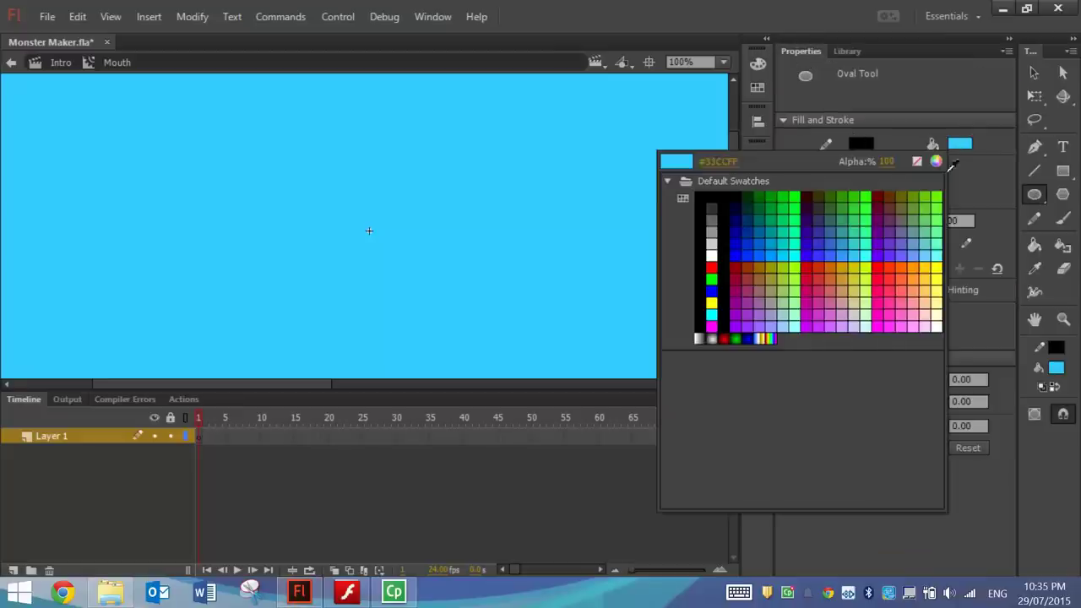
{"action": "left_click", "coordinate": [895, 288]}
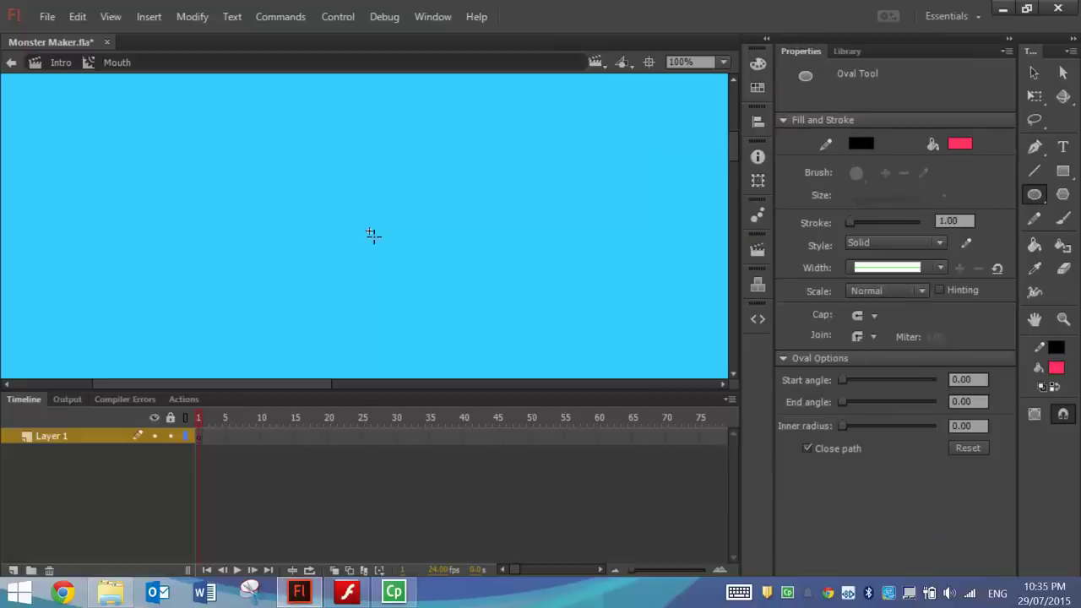
{"action": "left_click_drag", "start_coordinate": [282, 202], "coordinate": [470, 275]}
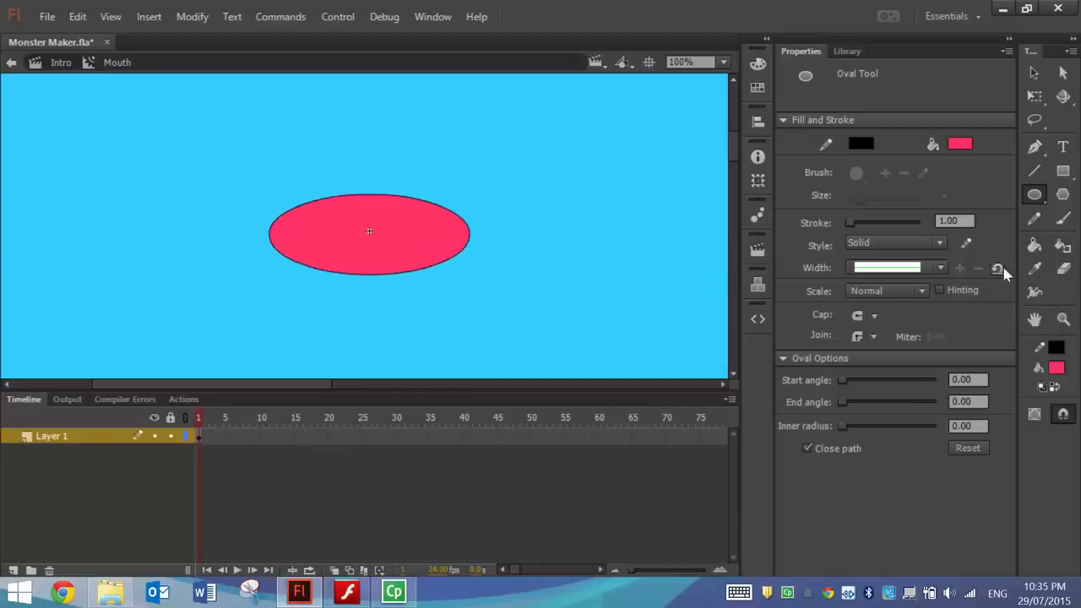
Step: Draw two triangular teeth hanging from the mouth oval's upper edge with the Line tool and fill them white
{"action": "left_click", "coordinate": [1031, 174]}
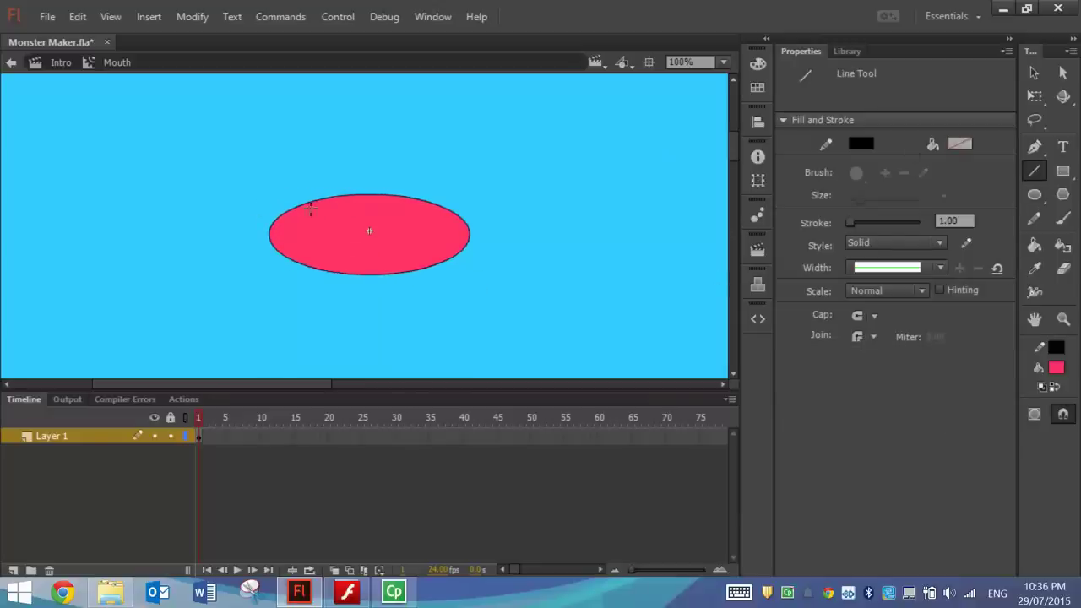
{"action": "mouse_move", "coordinate": [327, 196]}
{"action": "left_mouse_down"}
{"action": "mouse_move", "coordinate": [343, 234]}
{"action": "mouse_move", "coordinate": [366, 195]}
{"action": "mouse_move", "coordinate": [409, 238]}
{"action": "mouse_move", "coordinate": [425, 201]}
{"action": "left_mouse_up"}
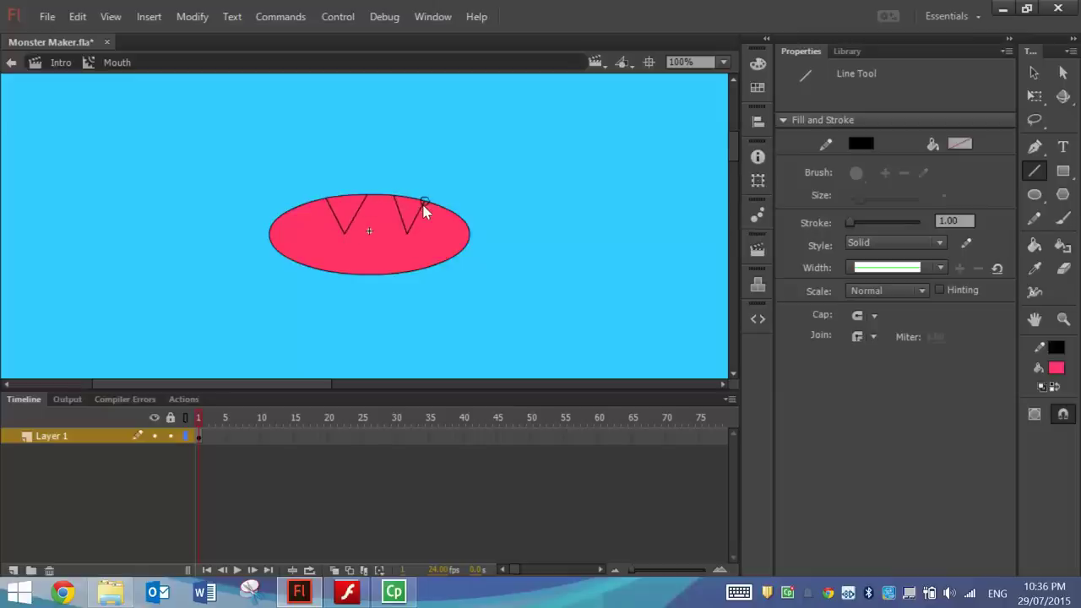
{"action": "left_click", "coordinate": [1034, 244]}
{"action": "left_click", "coordinate": [960, 143]}
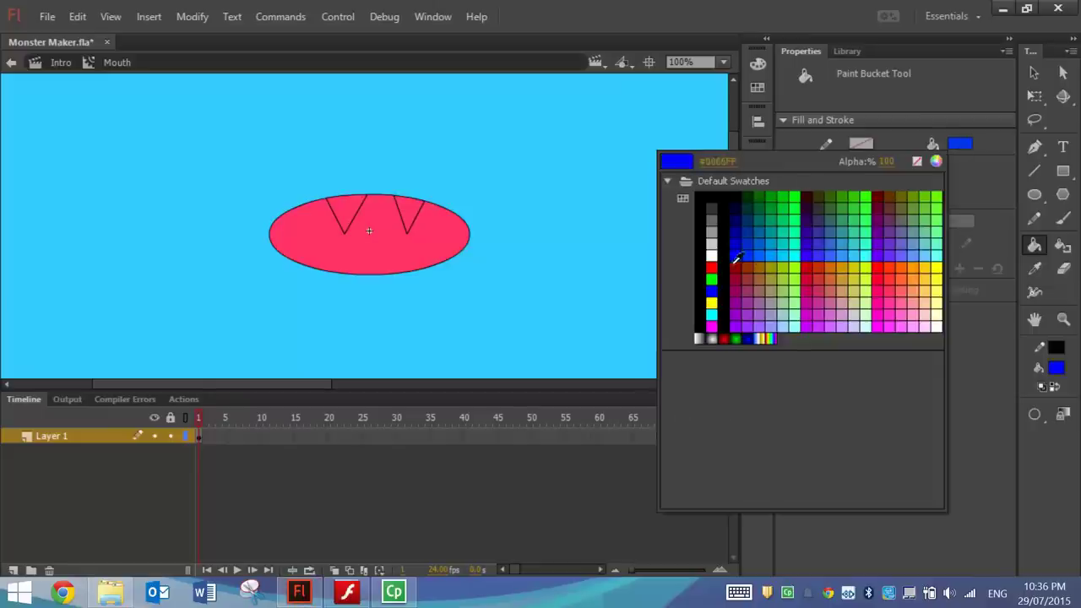
{"action": "left_click", "coordinate": [714, 257]}
{"action": "left_click", "coordinate": [416, 211]}
{"action": "left_click", "coordinate": [358, 208]}
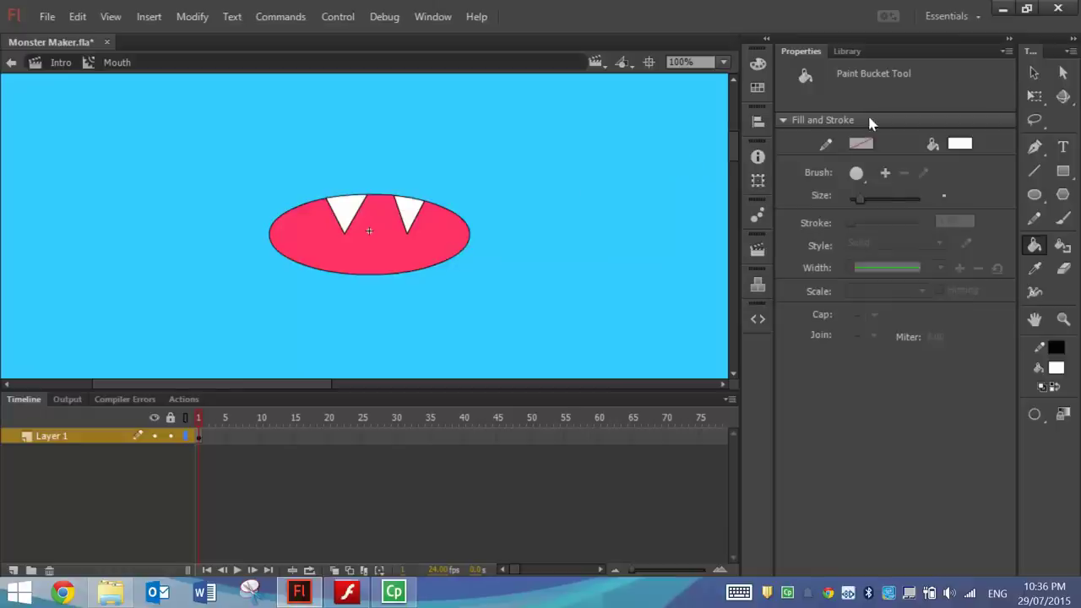
Step: Return to the Intro scene and place the Mouth symbol on the monster's lower body
{"action": "left_click", "coordinate": [1033, 75]}
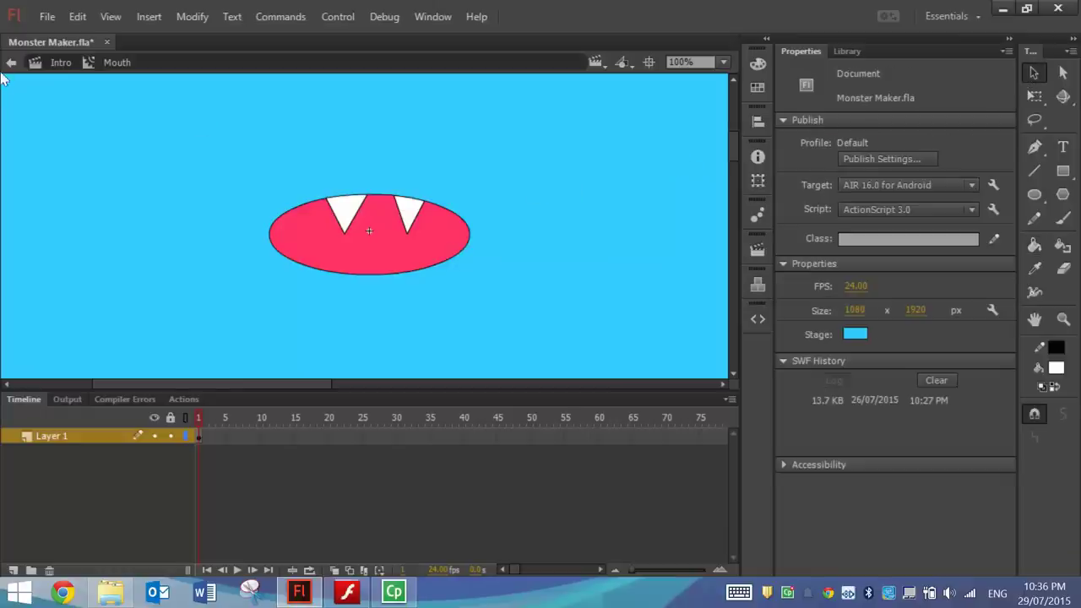
{"action": "left_click", "coordinate": [11, 63]}
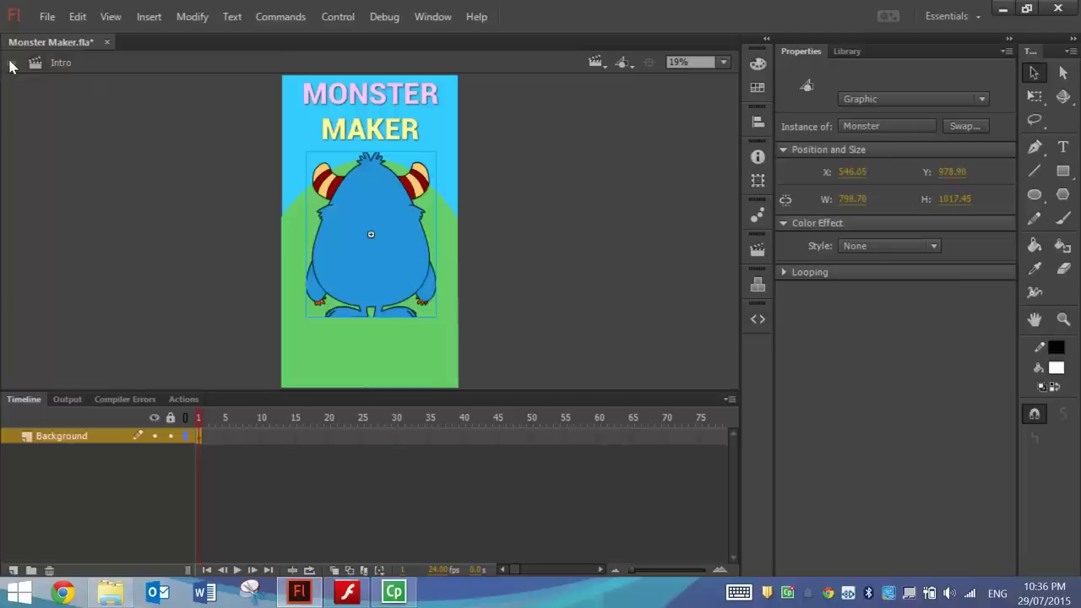
{"action": "left_click", "coordinate": [855, 53]}
{"action": "left_click", "coordinate": [839, 424]}
{"action": "left_click_drag", "start_coordinate": [926, 194], "coordinate": [390, 285]}
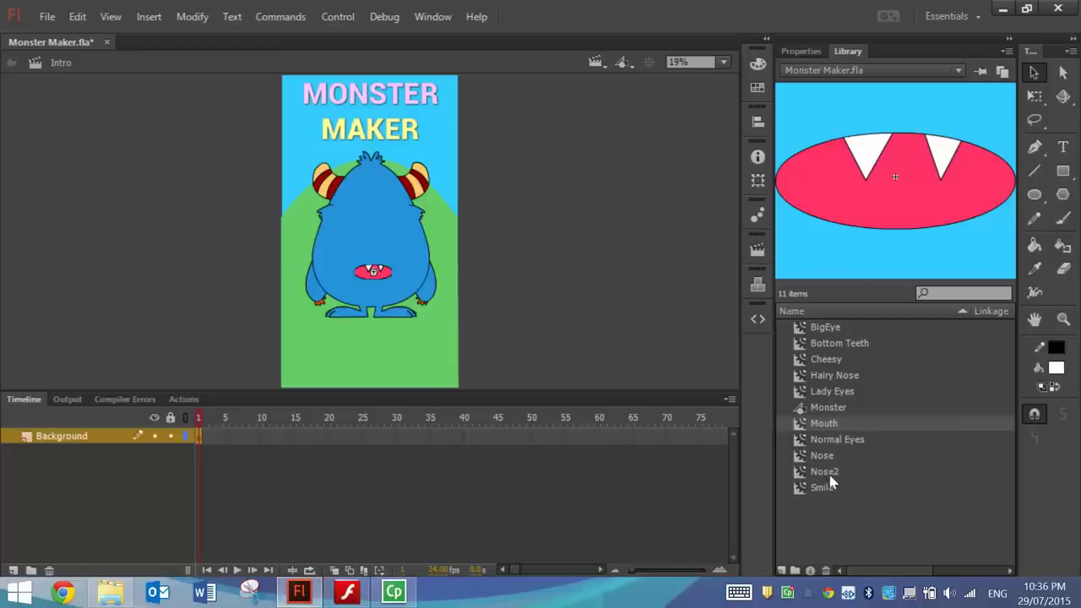
Step: Place the Normal Eyes symbol high on the monster's face and the Hairy Nose symbol between eyes and mouth
{"action": "left_click", "coordinate": [830, 441]}
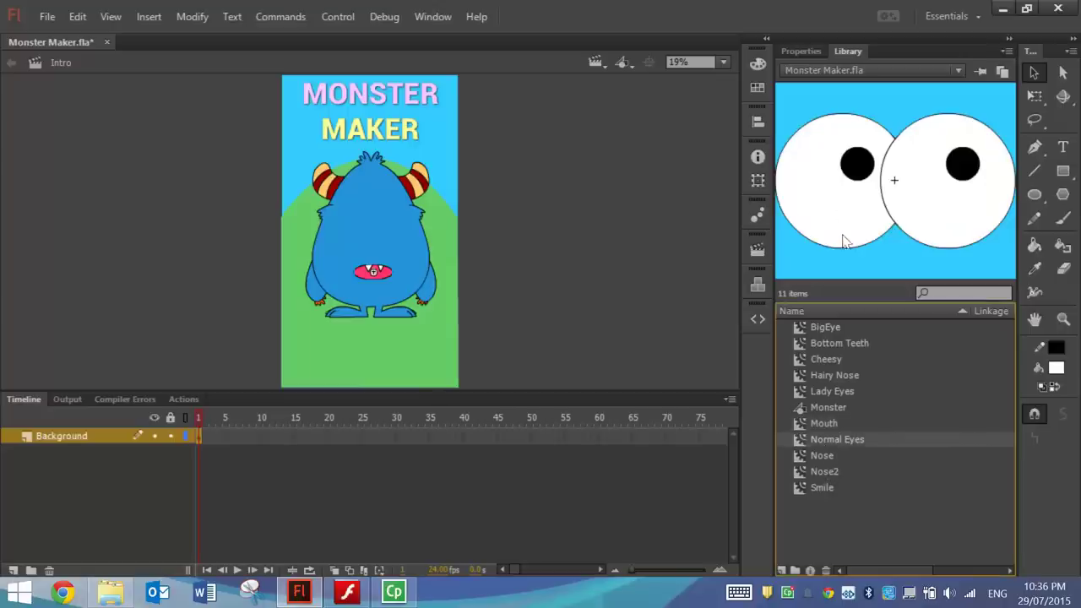
{"action": "left_click_drag", "start_coordinate": [361, 201], "coordinate": [362, 199]}
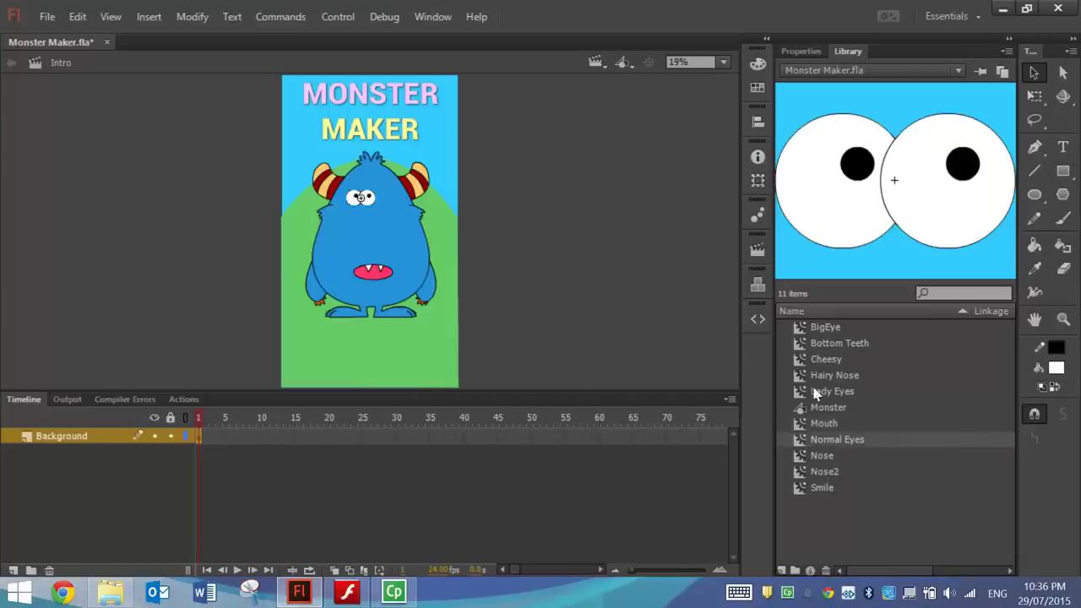
{"action": "left_click_drag", "start_coordinate": [823, 377], "coordinate": [378, 200]}
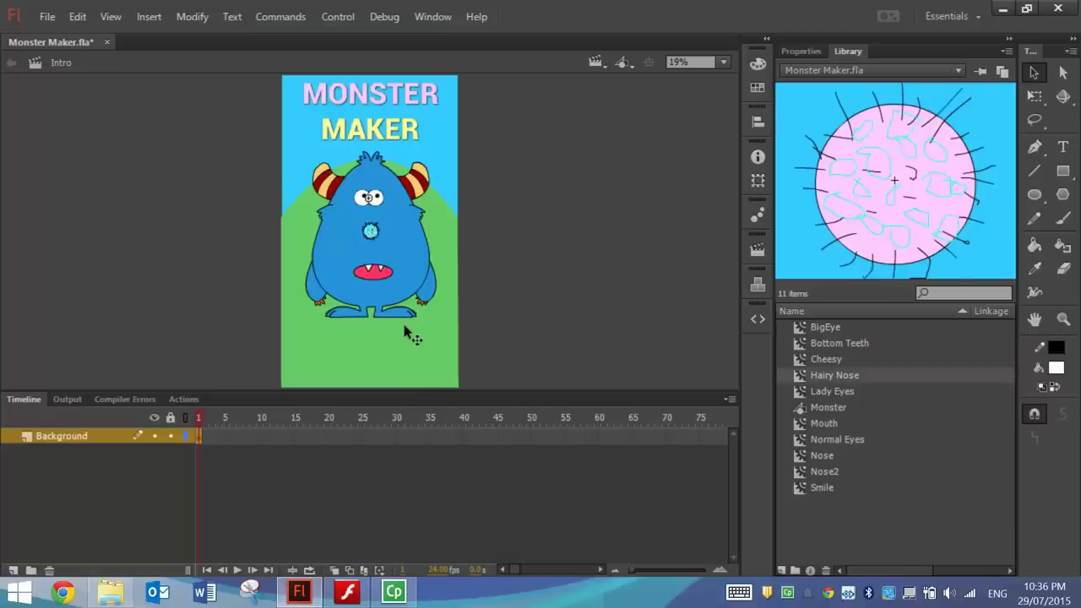
Step: Enlarge the monster's mouth to roughly twice its size with Free Transform
{"action": "left_click", "coordinate": [384, 279]}
{"action": "left_click", "coordinate": [1035, 96]}
{"action": "mouse_move", "coordinate": [400, 287]}
{"action": "left_mouse_down"}
{"action": "mouse_move", "coordinate": [403, 301]}
{"action": "mouse_move", "coordinate": [398, 282]}
{"action": "mouse_move", "coordinate": [411, 288]}
{"action": "left_mouse_up"}
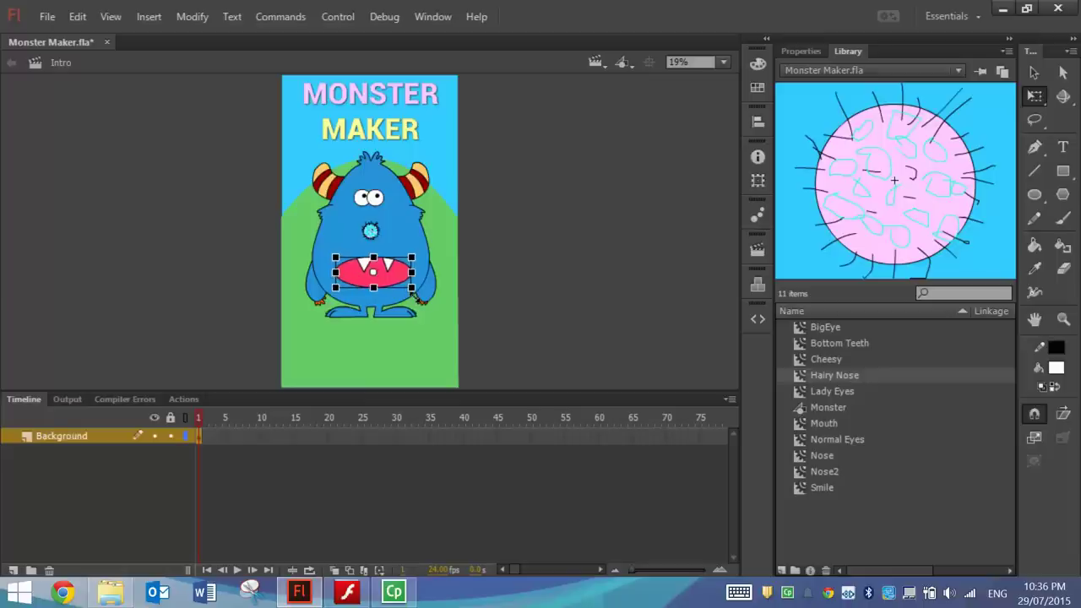
Step: Try resizing the hairy nose, and enlarge the monster's eyes to roughly one and a half times their size with Free Transform
{"action": "left_click", "coordinate": [372, 229]}
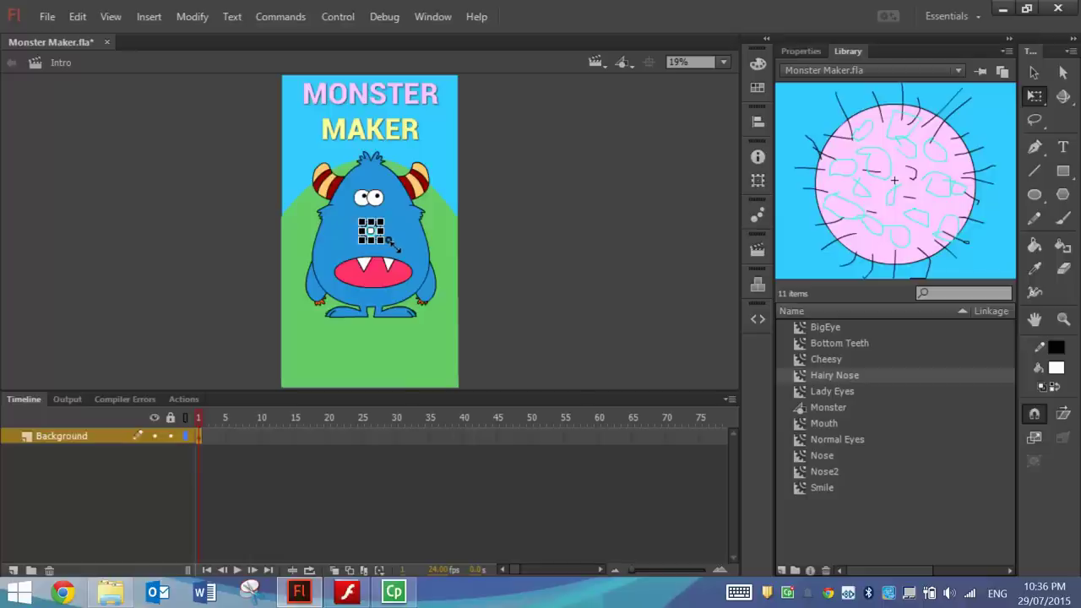
{"action": "mouse_move", "coordinate": [392, 248]}
{"action": "left_mouse_down"}
{"action": "mouse_move", "coordinate": [423, 260]}
{"action": "mouse_move", "coordinate": [394, 254]}
{"action": "left_mouse_up"}
{"action": "left_click", "coordinate": [372, 198]}
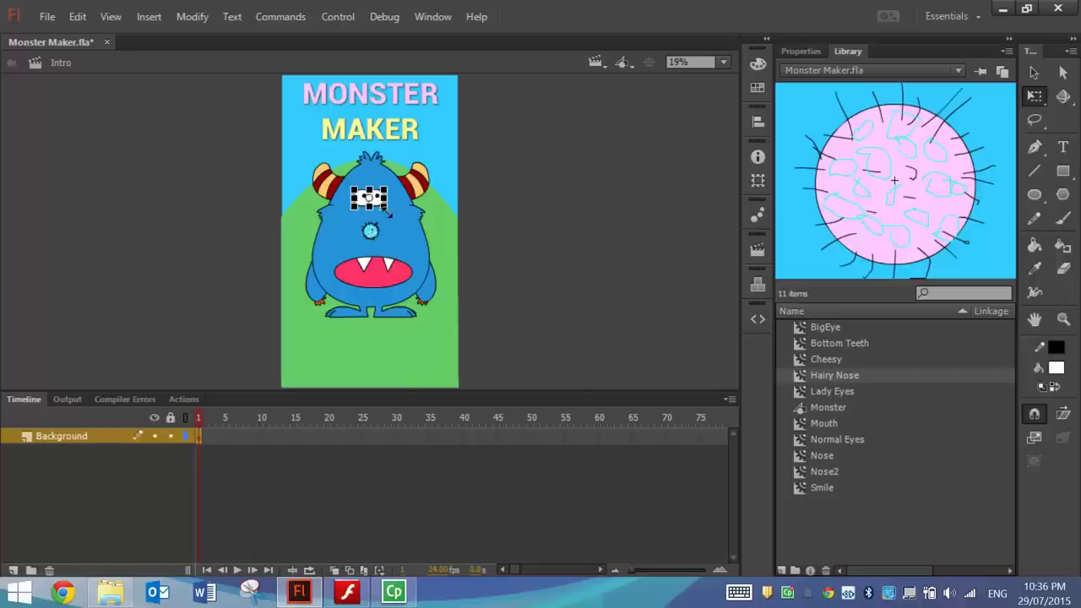
{"action": "left_click_drag", "start_coordinate": [394, 217], "coordinate": [397, 223]}
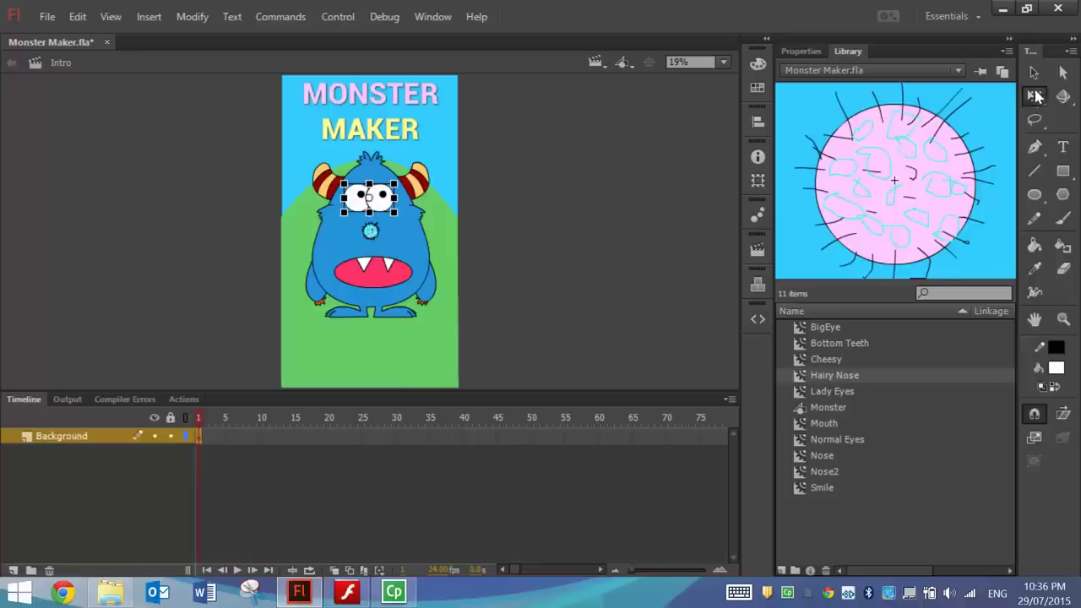
{"action": "left_click", "coordinate": [1035, 72]}
{"action": "left_click", "coordinate": [519, 200]}
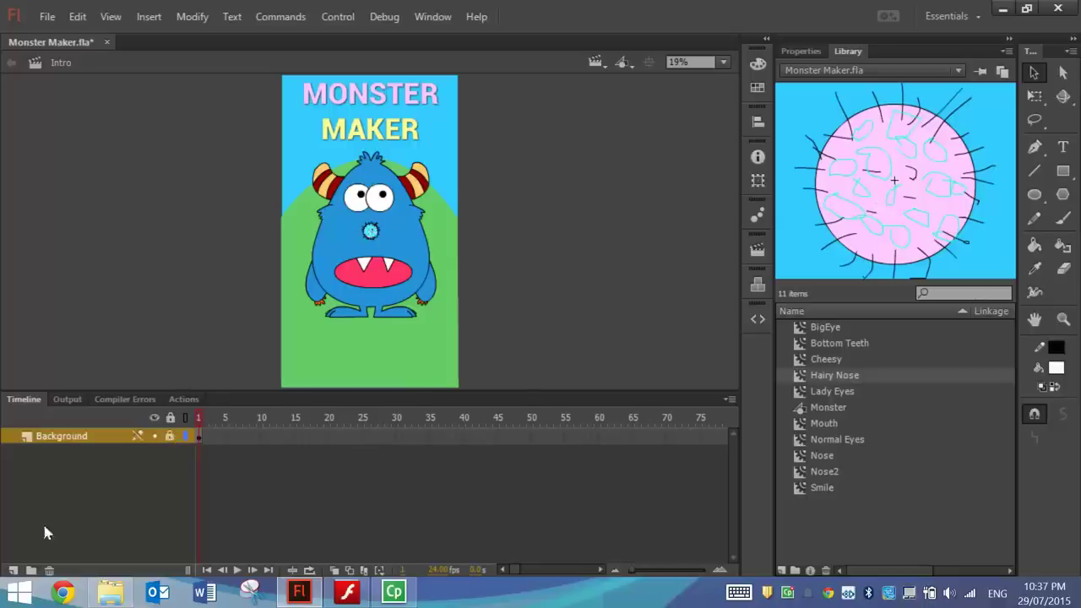
Step: Add a layer named Button above the Background layer
{"action": "left_click", "coordinate": [13, 570]}
{"action": "double_click", "coordinate": [50, 435]}
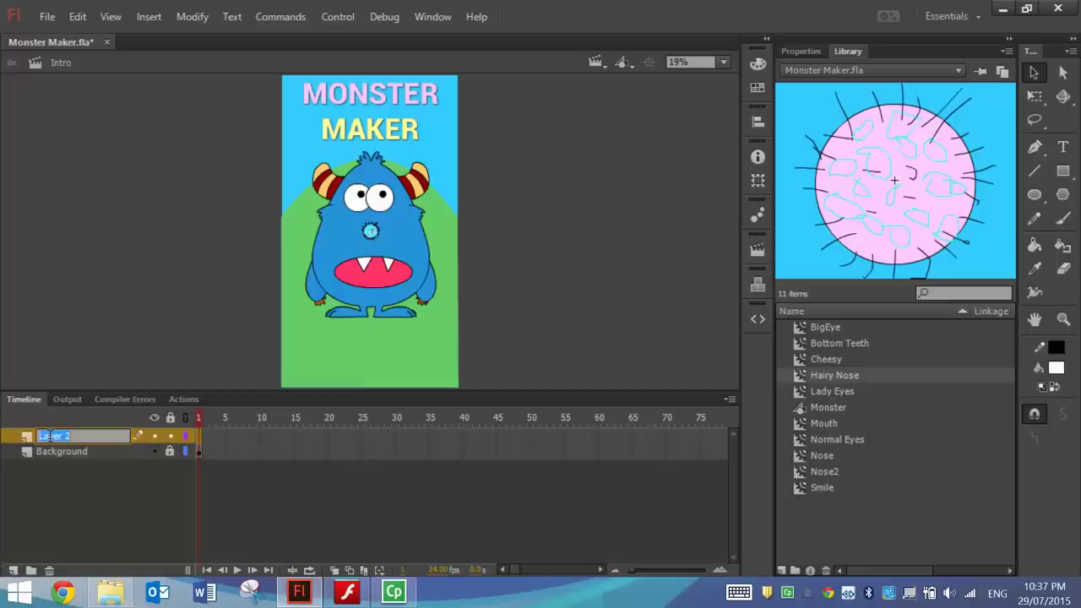
{"action": "type", "text": "Button"}
{"action": "left_click", "coordinate": [70, 267]}
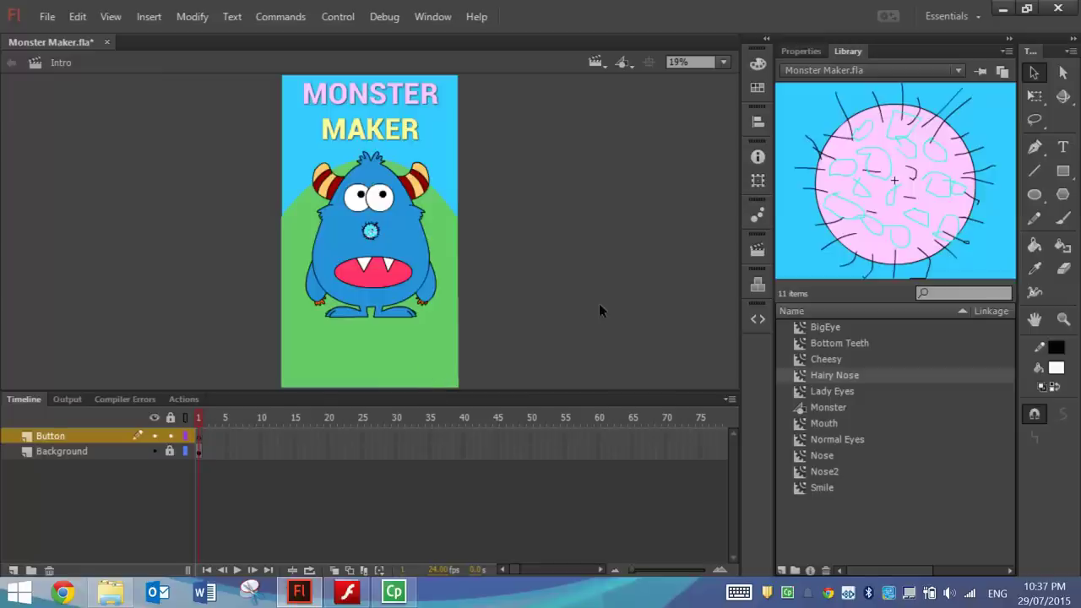
Step: Draw an orange oval with a black outline, about 644 by 239 px, centred below the monster's feet on the Button layer
{"action": "left_click", "coordinate": [806, 52]}
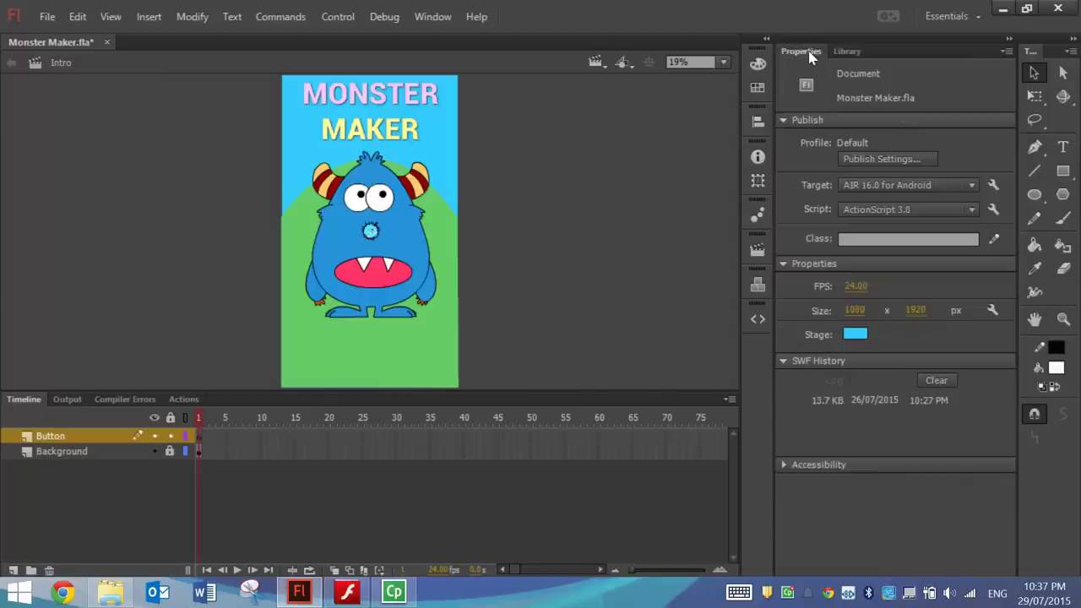
{"action": "left_click", "coordinate": [1034, 196]}
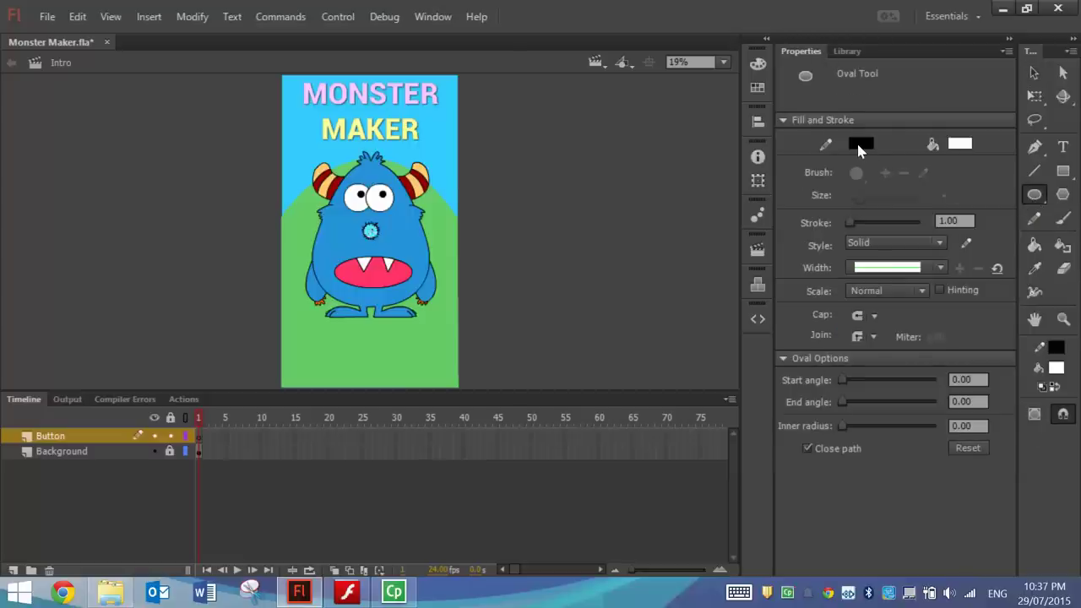
{"action": "left_click", "coordinate": [960, 145]}
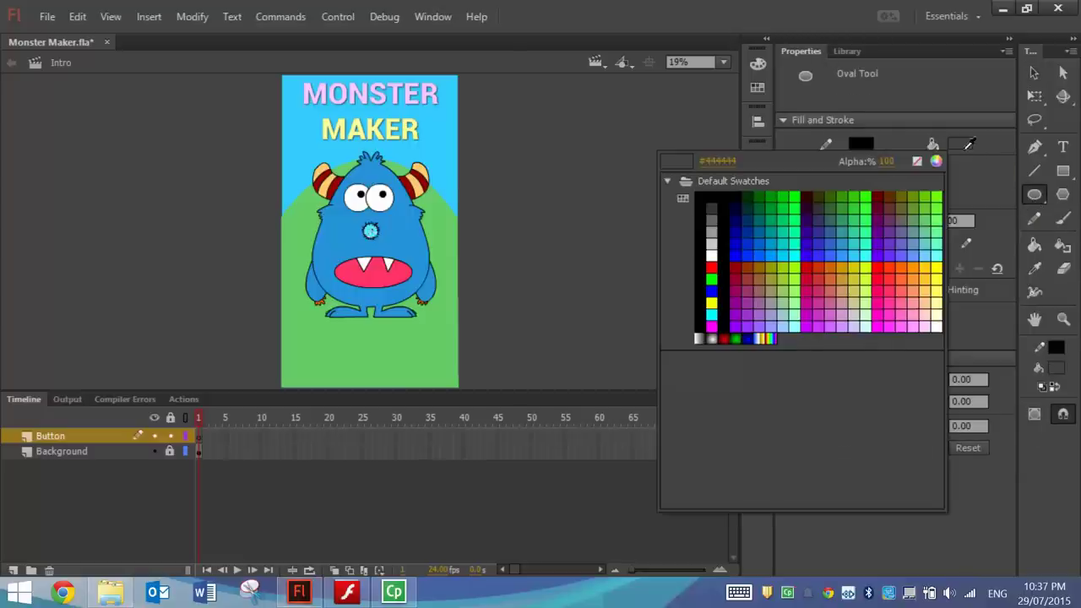
{"action": "left_click", "coordinate": [922, 298]}
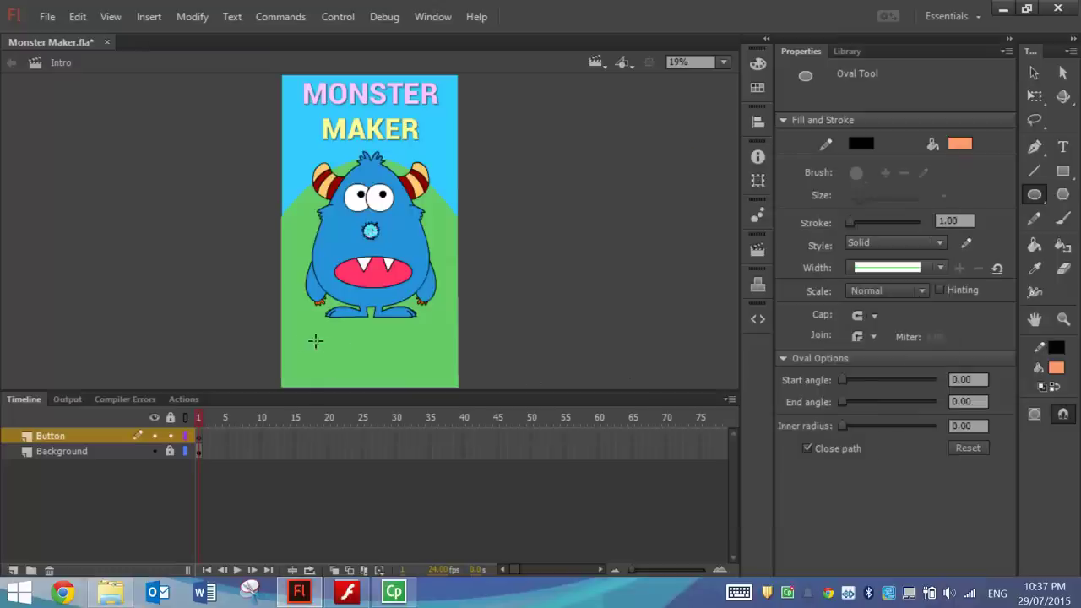
{"action": "left_click_drag", "start_coordinate": [320, 342], "coordinate": [423, 380]}
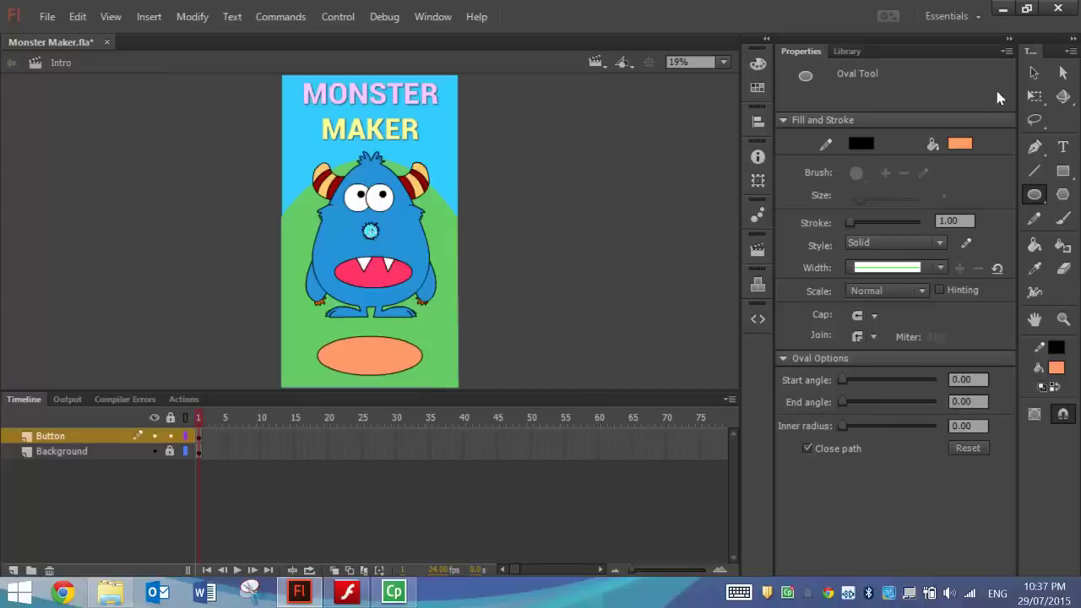
Step: Convert the orange oval with its outline to a Button symbol named Play
{"action": "left_click", "coordinate": [1034, 73]}
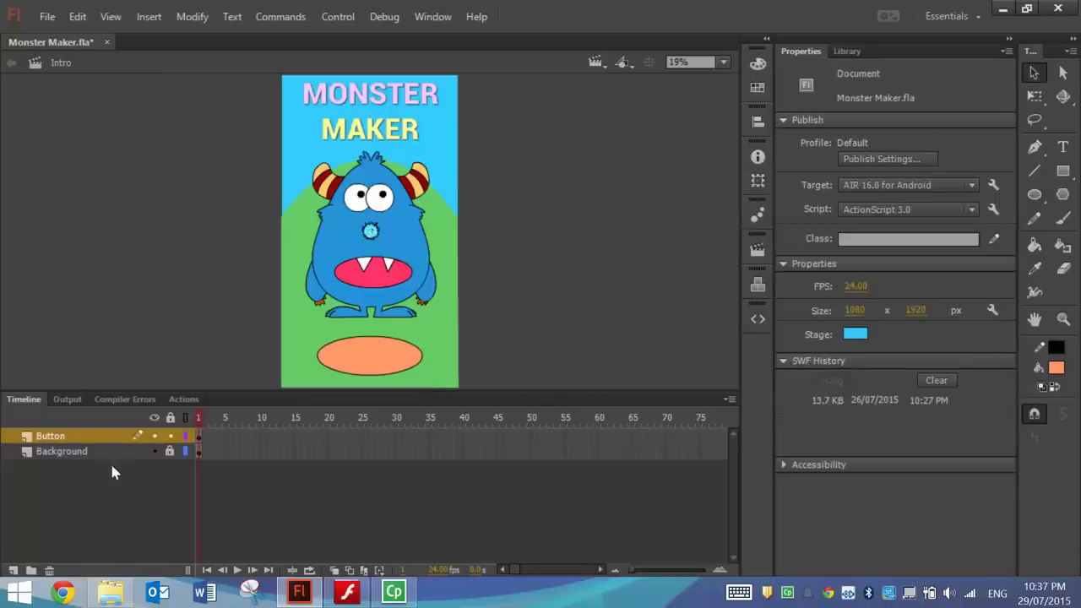
{"action": "left_click", "coordinate": [87, 439]}
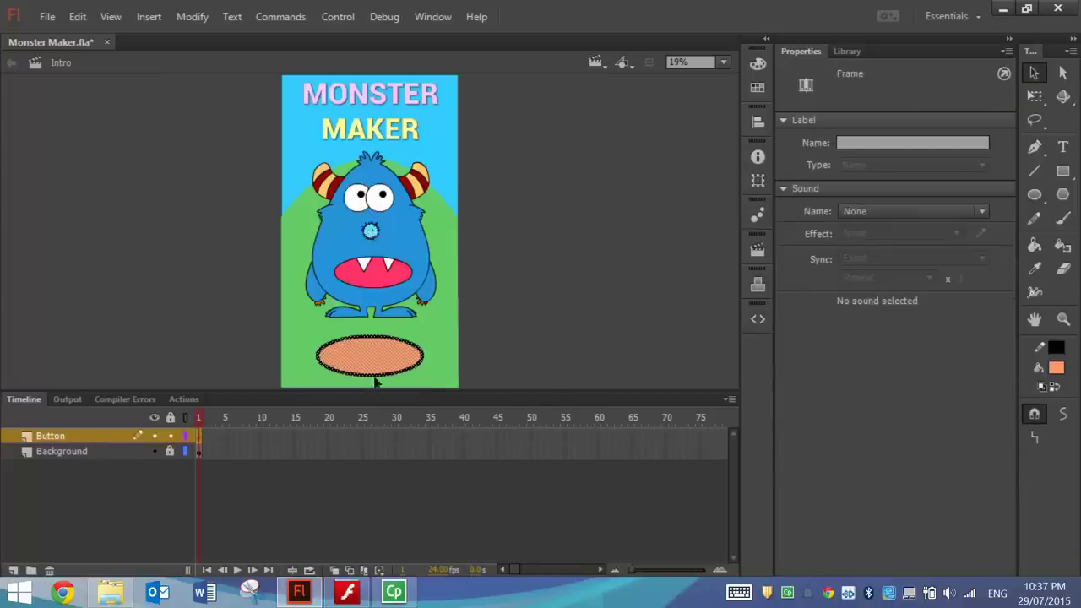
{"action": "left_click", "coordinate": [195, 17]}
{"action": "left_click", "coordinate": [285, 61]}
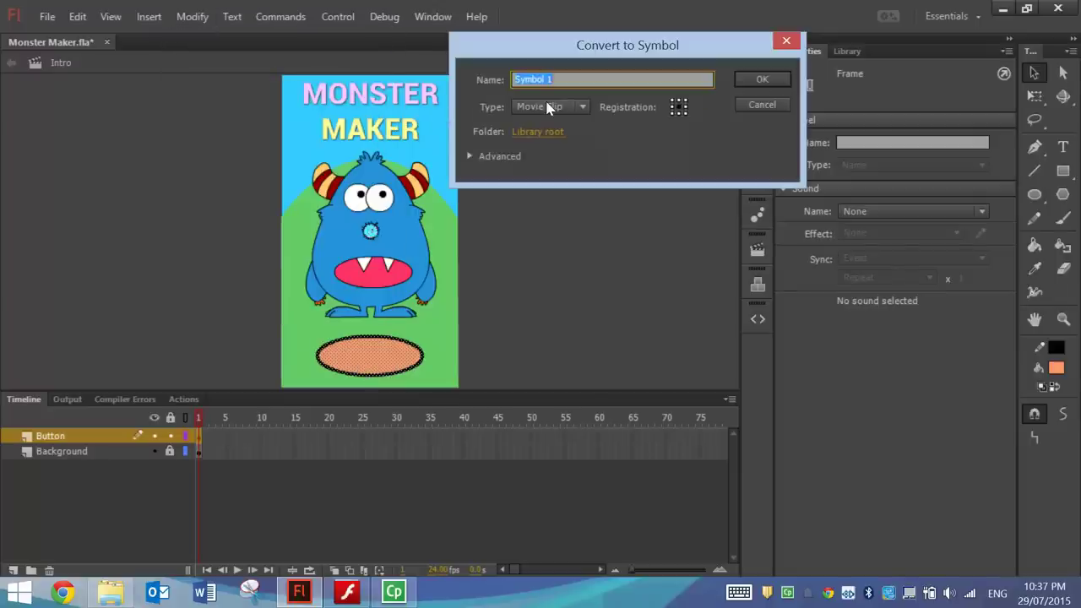
{"action": "type", "text": "Play"}
{"action": "left_click", "coordinate": [562, 106]}
{"action": "left_click", "coordinate": [561, 142]}
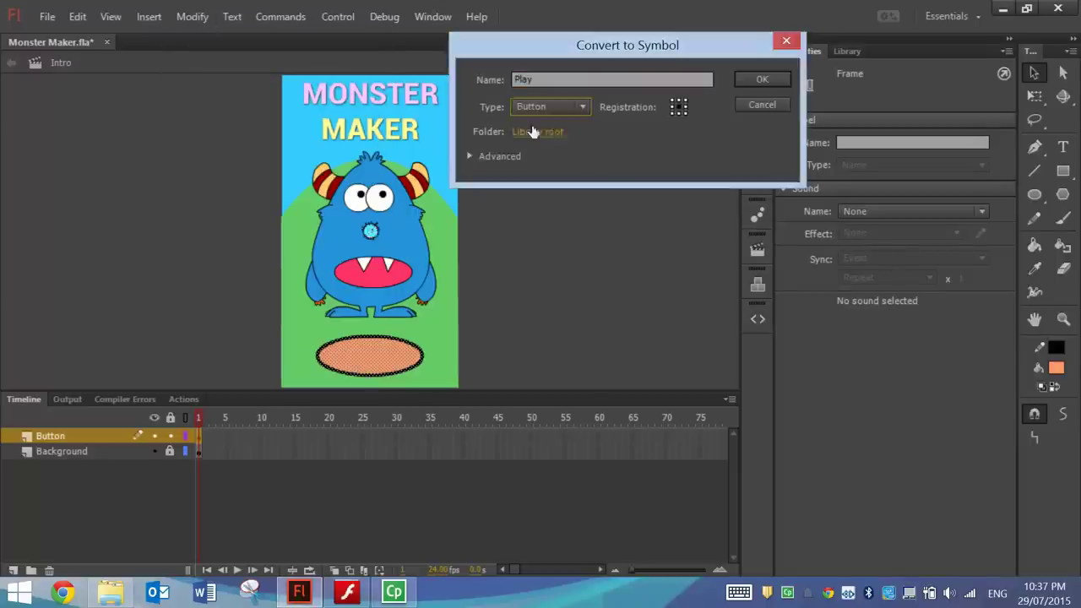
{"action": "left_click", "coordinate": [756, 79]}
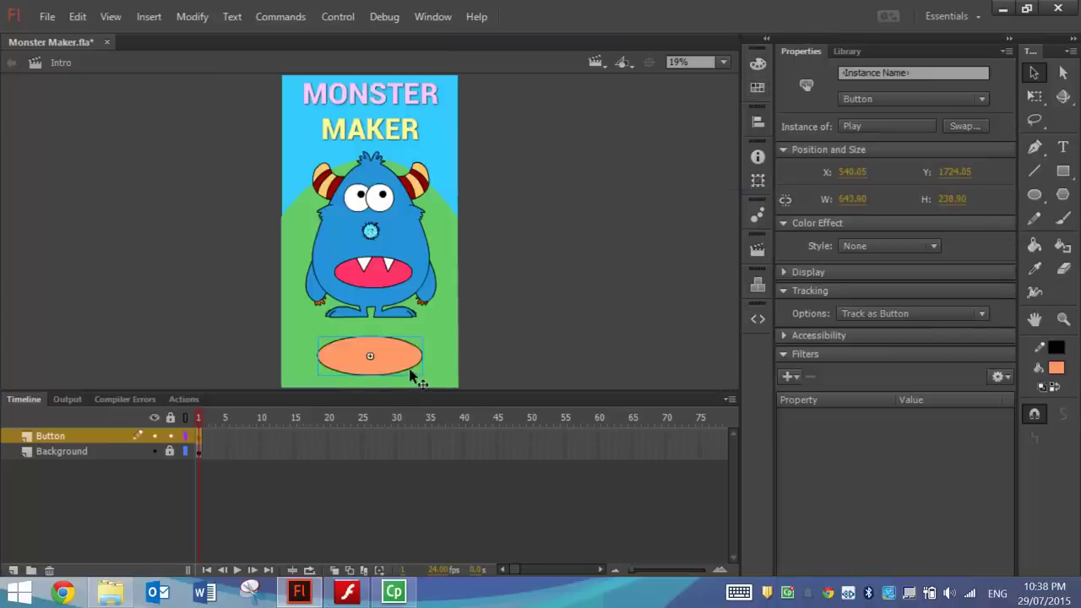
Step: Give the Play button on the stage the instance name play_btn
{"action": "left_click", "coordinate": [905, 73]}
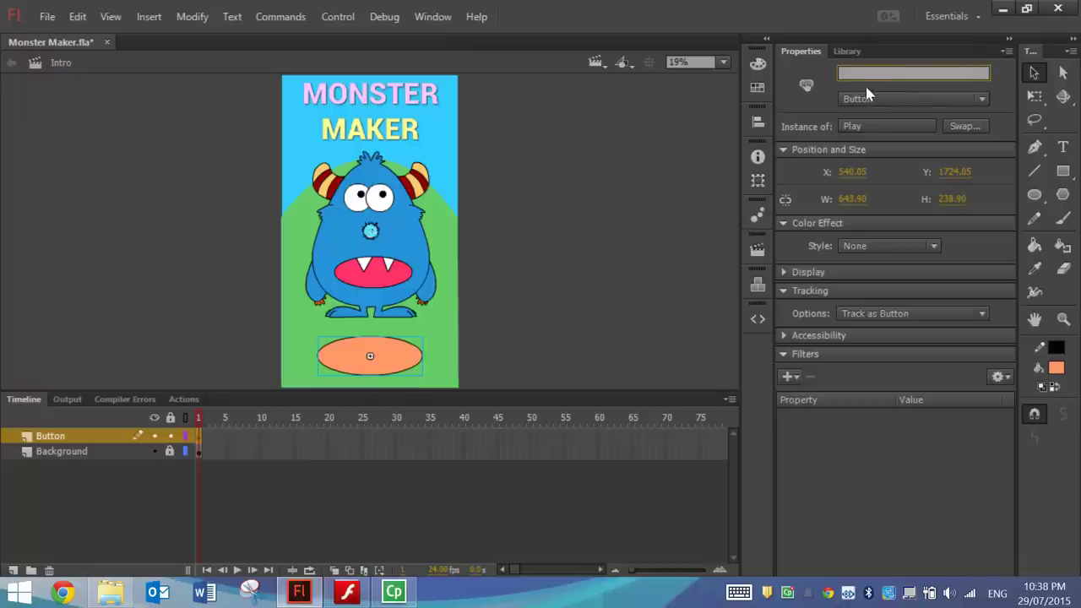
{"action": "type", "text": "play_btn"}
{"action": "left_click", "coordinate": [559, 315]}
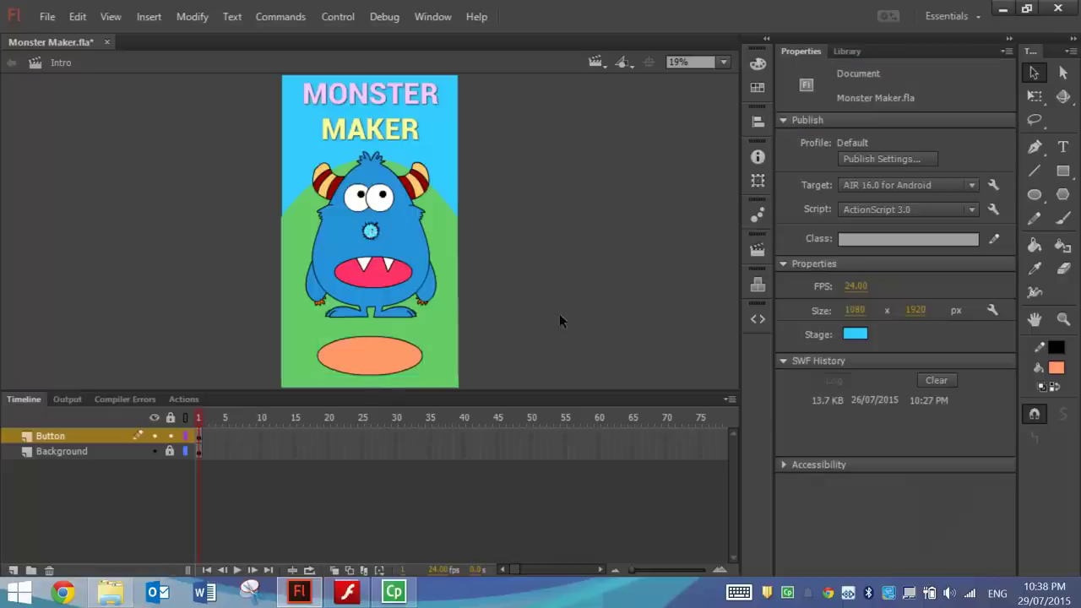
Step: Open the Play symbol for editing and add the white static text PLAY at the middle of the orange oval
{"action": "double_click", "coordinate": [407, 365]}
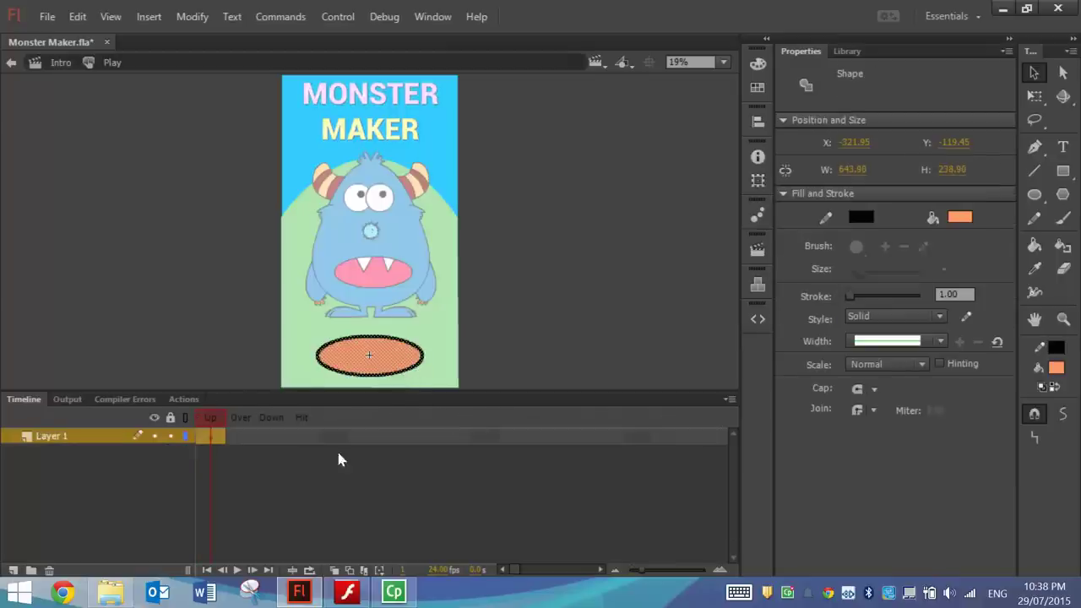
{"action": "left_click", "coordinate": [515, 355]}
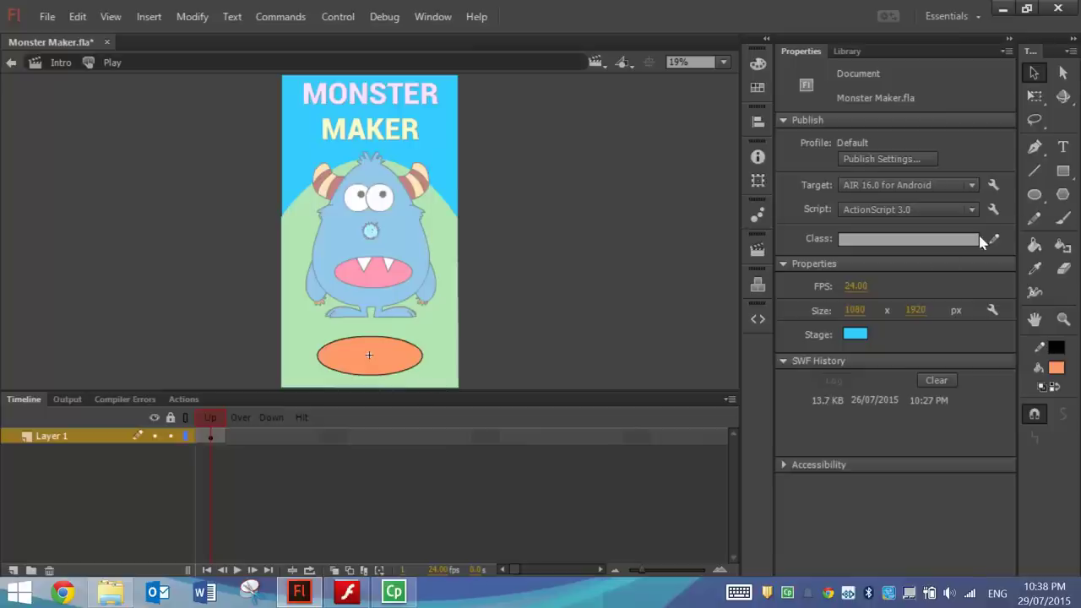
{"action": "left_click", "coordinate": [1063, 148]}
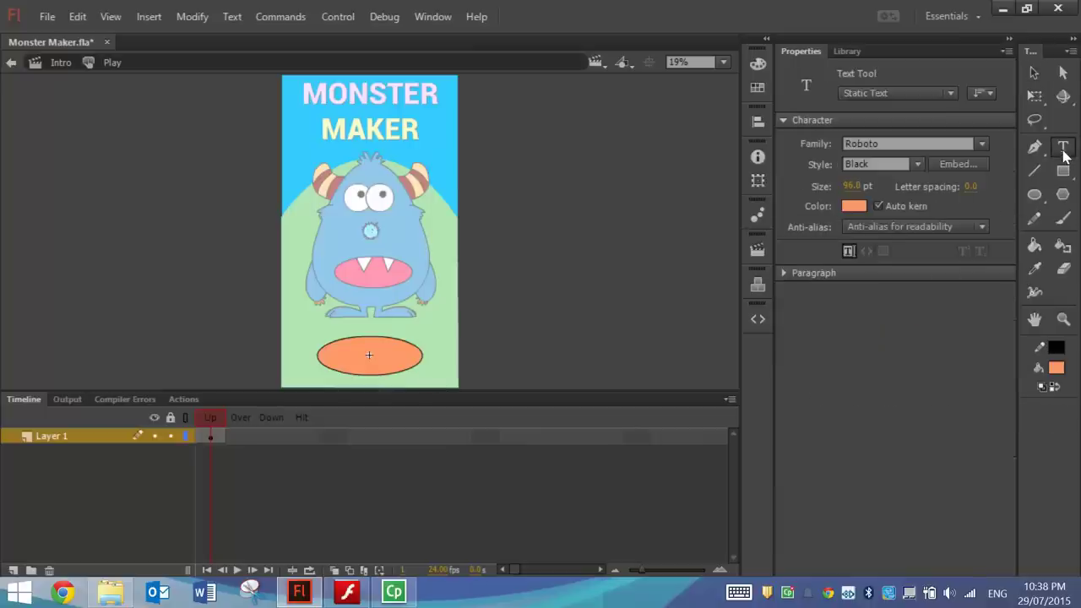
{"action": "left_click", "coordinate": [852, 207]}
{"action": "left_click", "coordinate": [605, 319]}
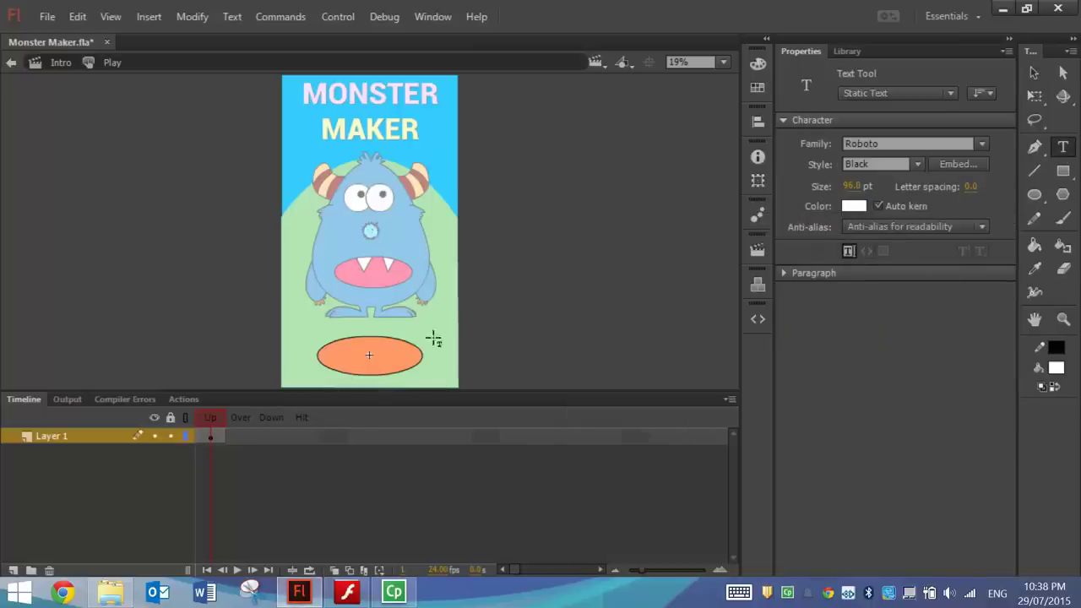
{"action": "type", "text": "PLAY"}
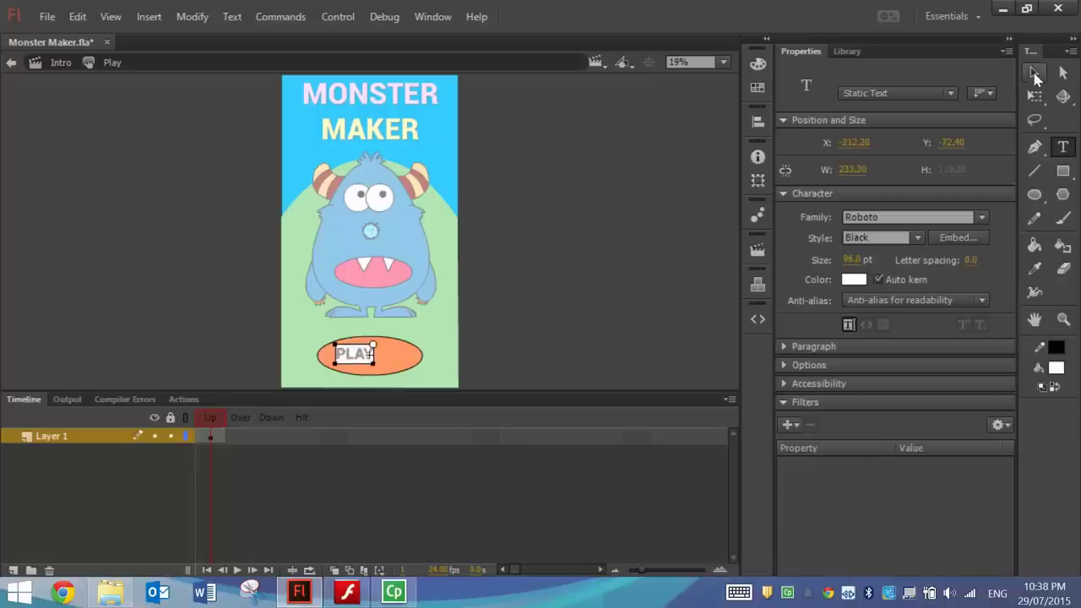
{"action": "left_click", "coordinate": [1035, 74]}
{"action": "left_click_drag", "start_coordinate": [353, 362], "coordinate": [366, 362]}
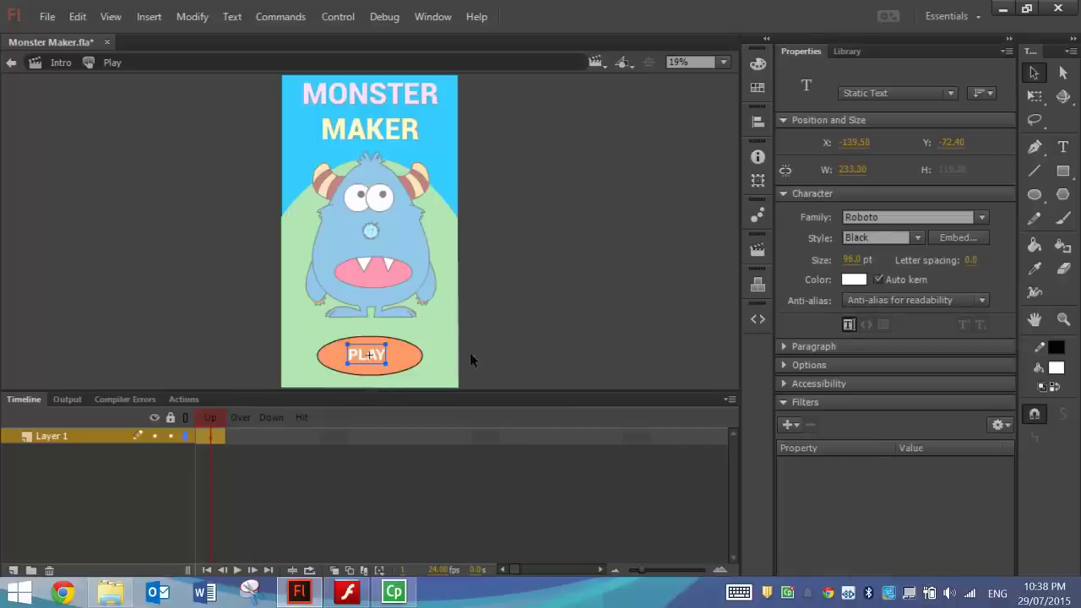
Step: Enlarge the PLAY text to about 356 px wide with Free Transform and centre it on the oval
{"action": "key", "text": "q"}
{"action": "left_click_drag", "start_coordinate": [387, 364], "coordinate": [396, 369]}
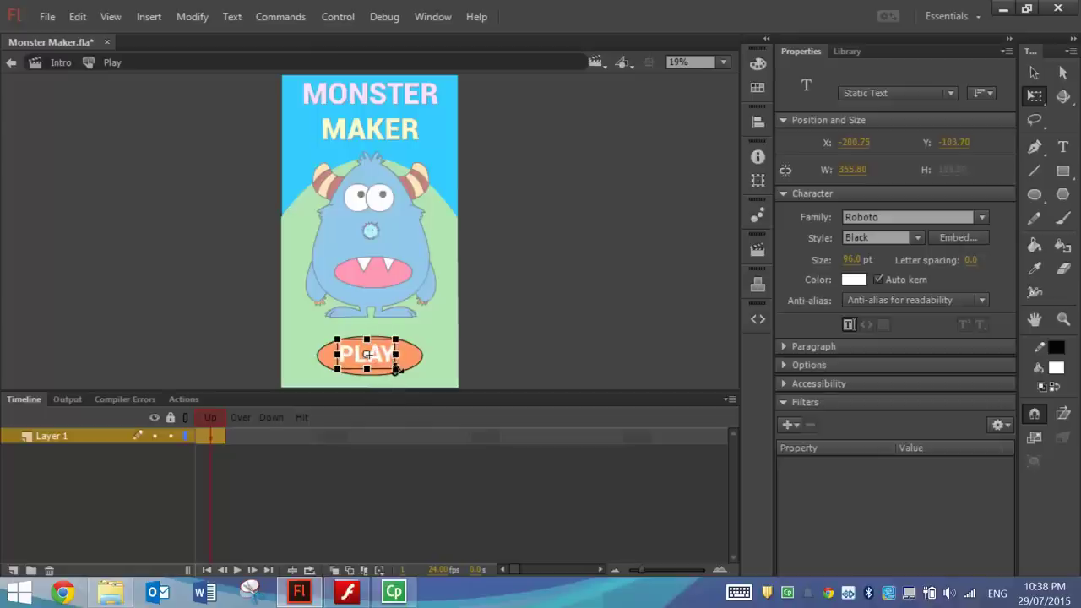
{"action": "left_click", "coordinate": [1034, 75]}
{"action": "left_click", "coordinate": [466, 377]}
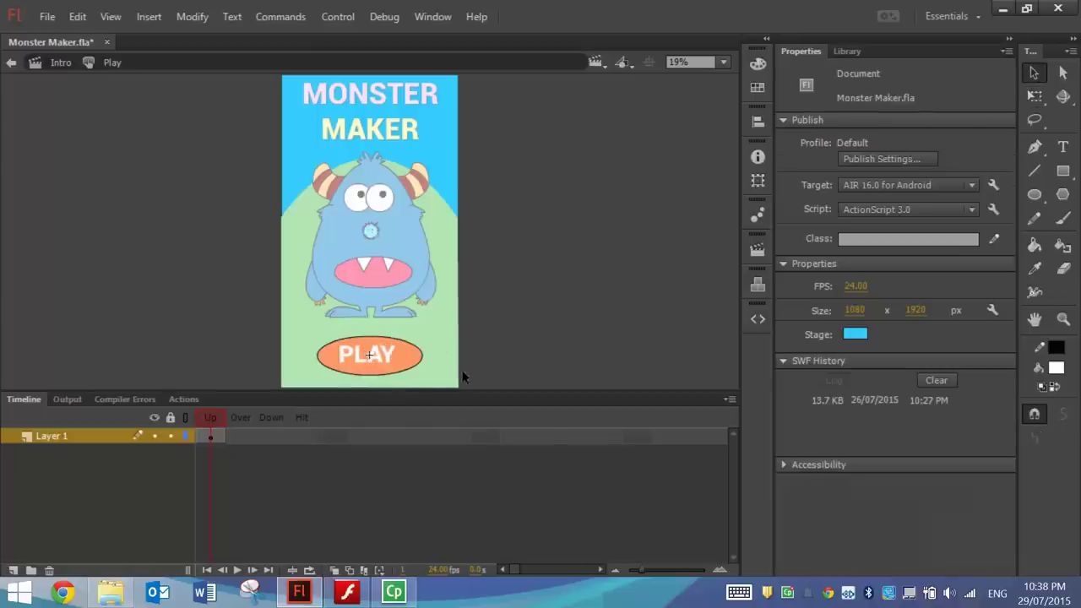
{"action": "left_click", "coordinate": [380, 361]}
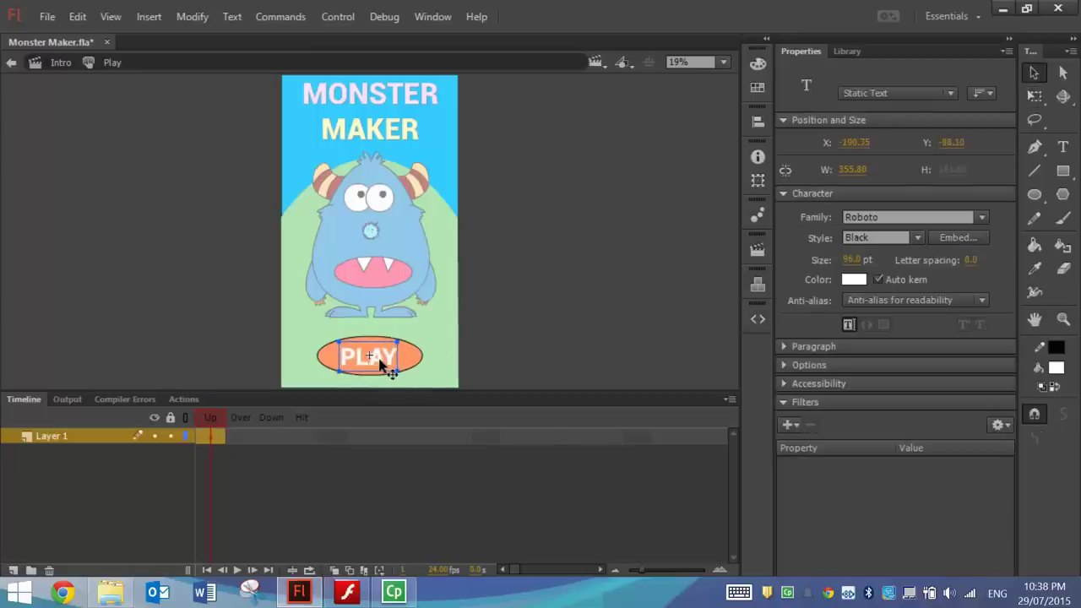
{"action": "left_click", "coordinate": [476, 359]}
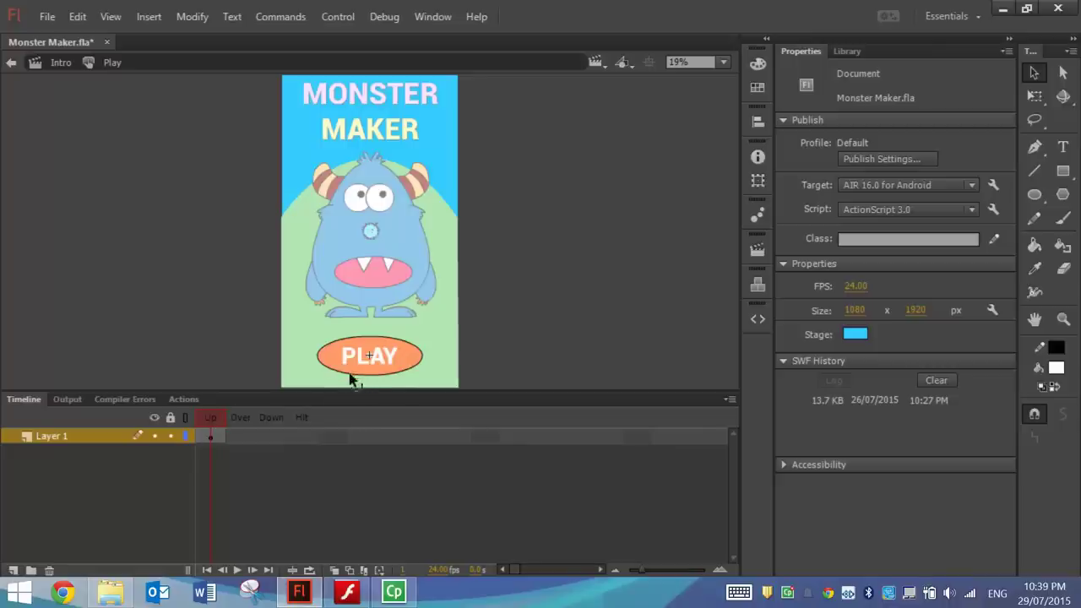
Step: Insert a keyframe in the Play button's Down state and change the oval's fill there to light purple
{"action": "left_click", "coordinate": [272, 433]}
{"action": "left_click", "coordinate": [276, 444]}
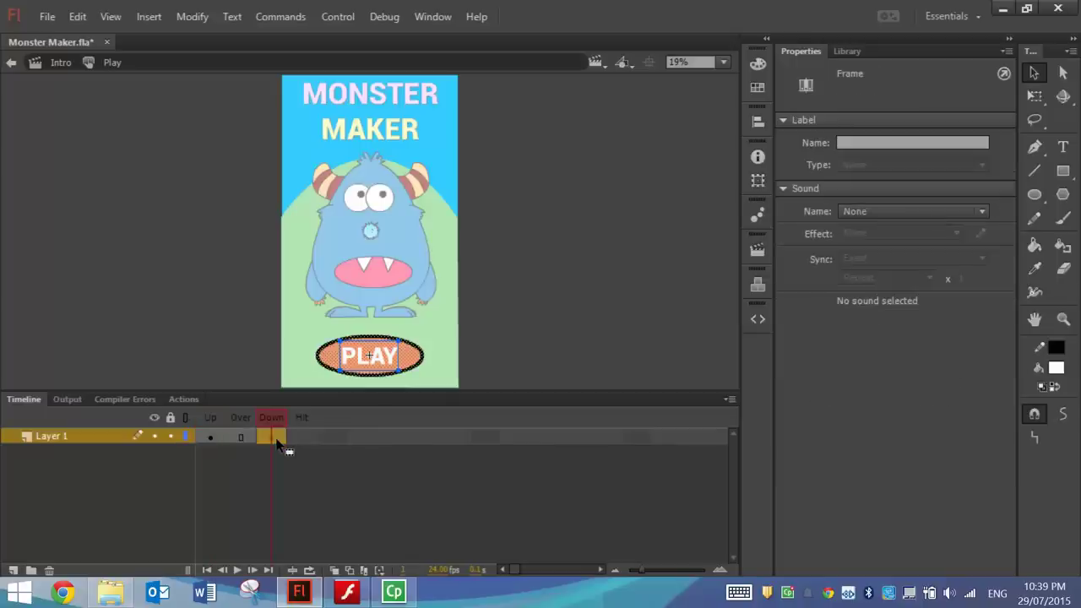
{"action": "left_click", "coordinate": [281, 439]}
{"action": "left_click", "coordinate": [606, 292]}
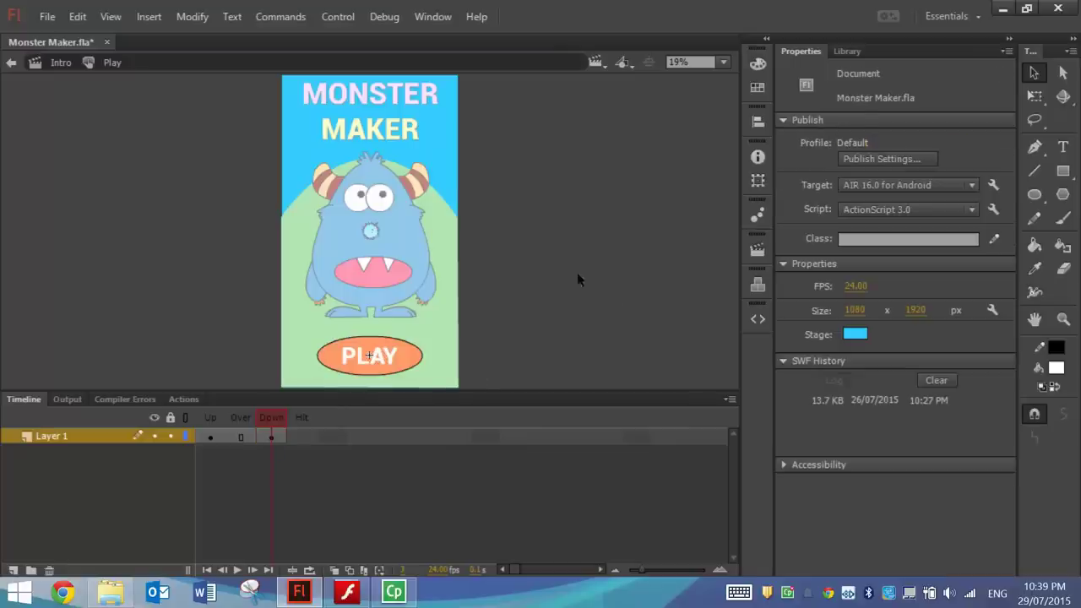
{"action": "left_click", "coordinate": [413, 361]}
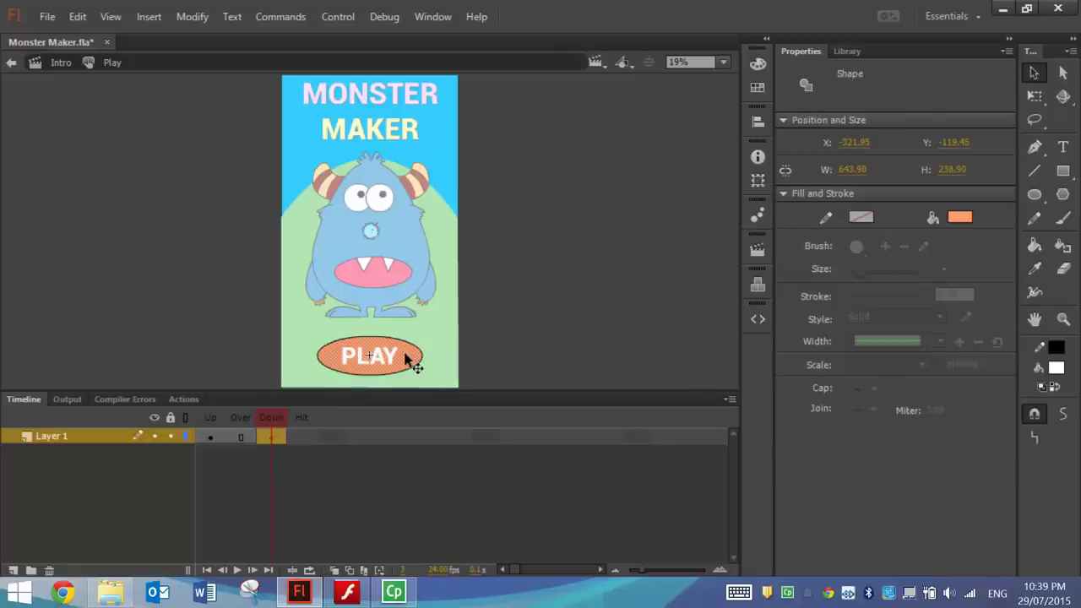
{"action": "left_click", "coordinate": [959, 217]}
{"action": "left_click", "coordinate": [837, 21]}
{"action": "left_click", "coordinate": [594, 241]}
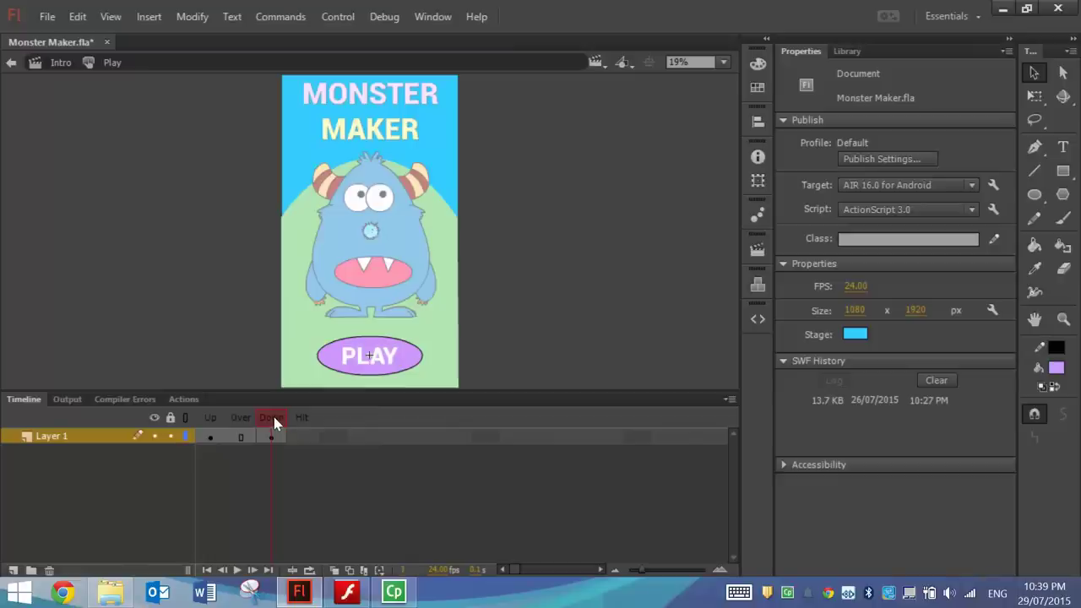
Step: Return to the Intro scene and lock the Button layer
{"action": "left_click", "coordinate": [11, 64]}
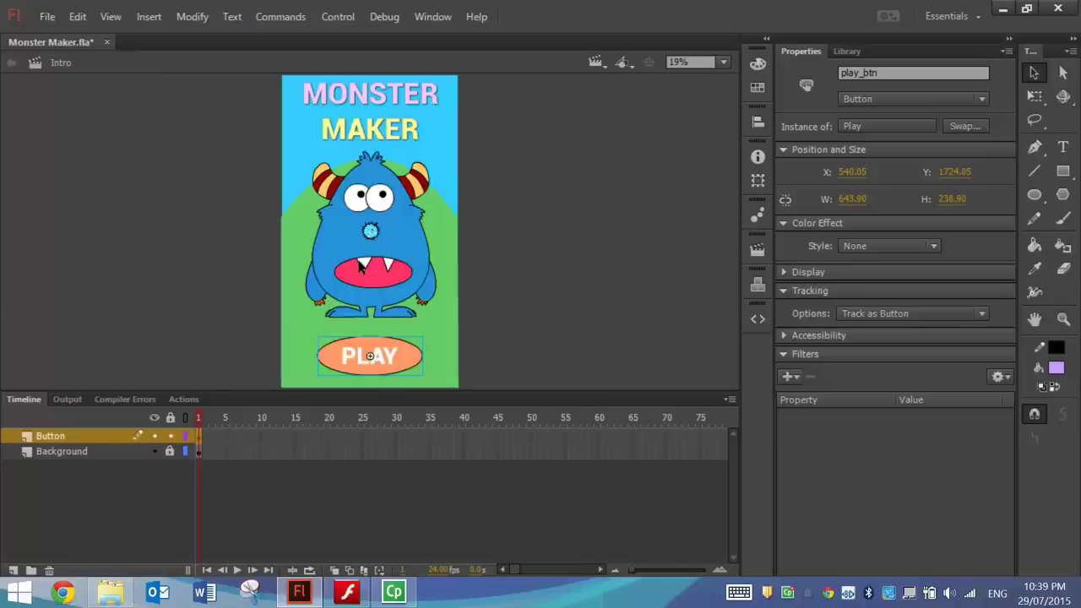
{"action": "left_click", "coordinate": [170, 437]}
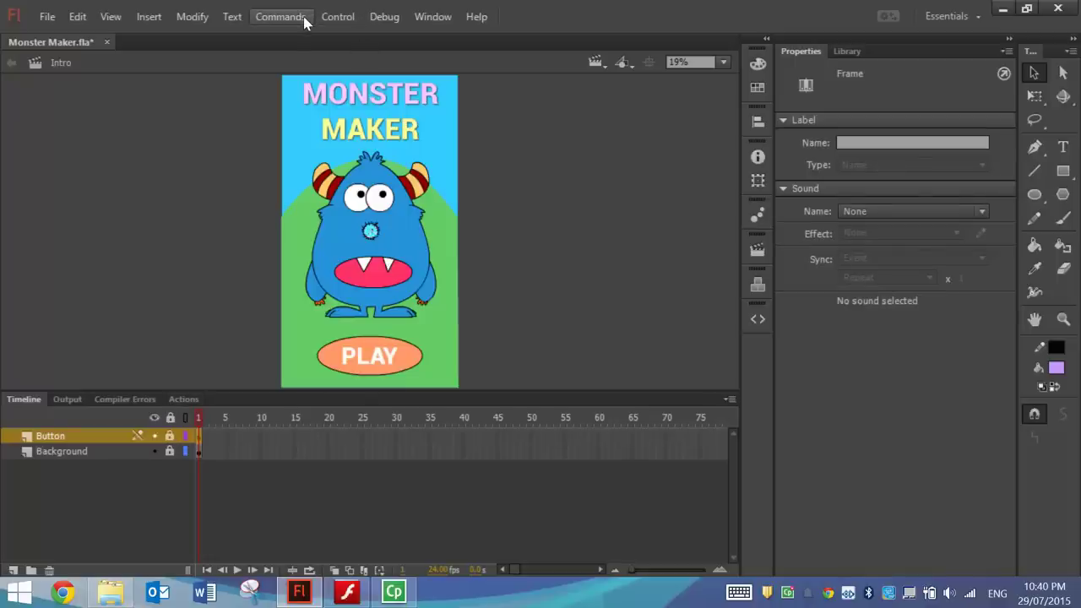
Step: Add a new scene to the document and display the list of scenes
{"action": "left_click", "coordinate": [150, 18]}
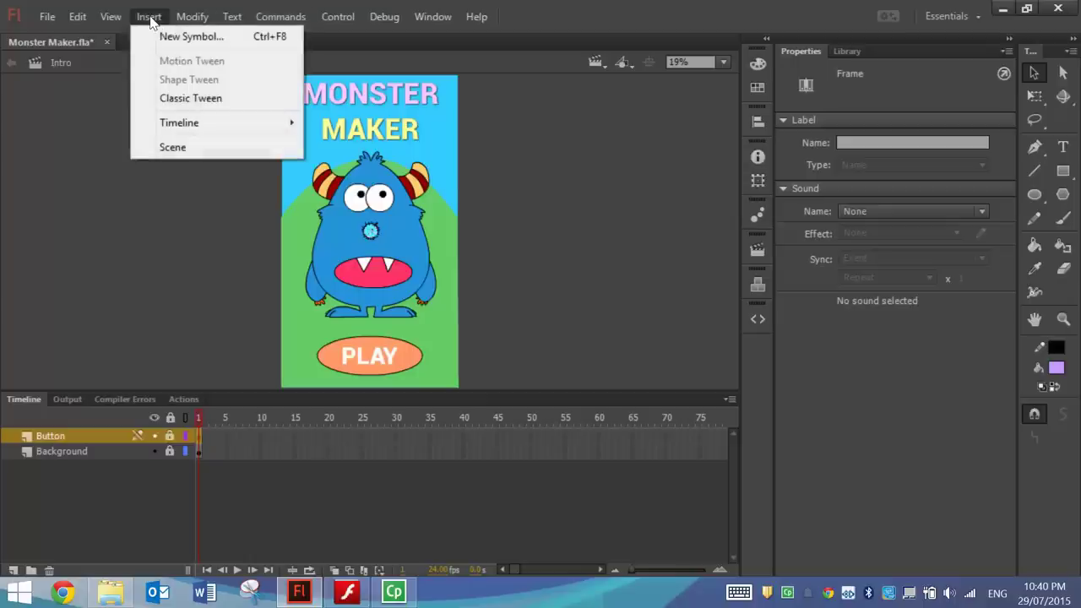
{"action": "left_click", "coordinate": [199, 149]}
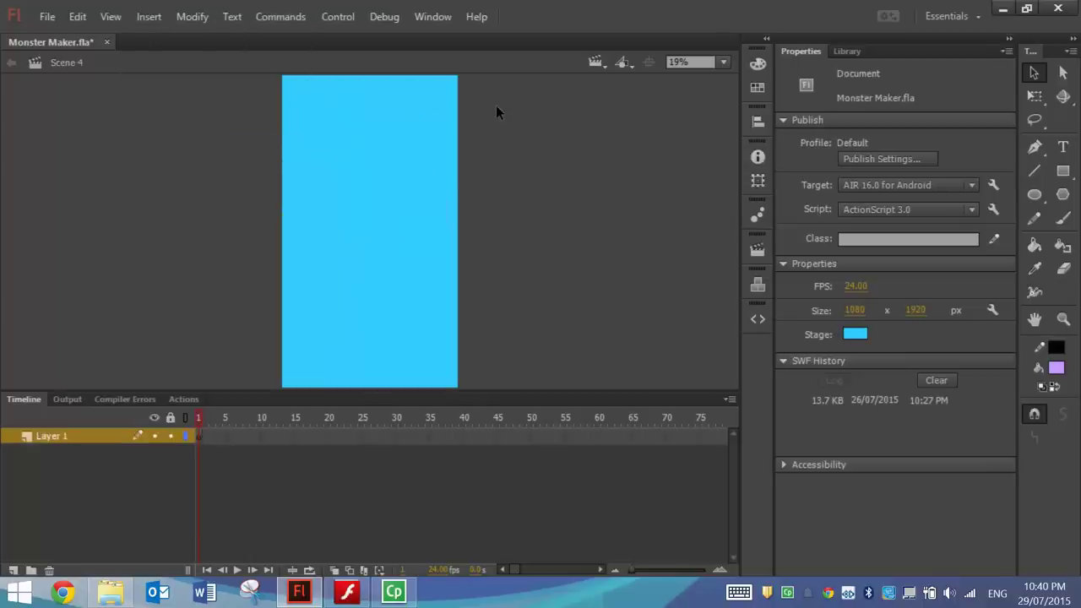
{"action": "left_click", "coordinate": [432, 17]}
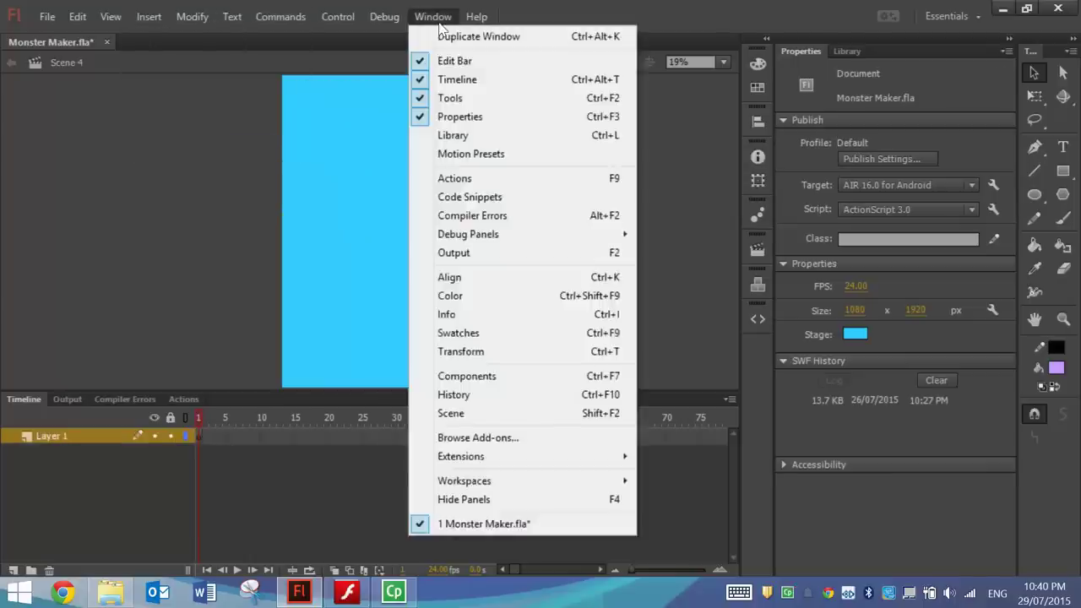
{"action": "left_click", "coordinate": [529, 412]}
Step: Re-enter Intro as the name of the first scene
{"action": "left_click", "coordinate": [605, 255]}
{"action": "left_click", "coordinate": [606, 268]}
{"action": "left_click", "coordinate": [607, 255]}
{"action": "double_click", "coordinate": [607, 254]}
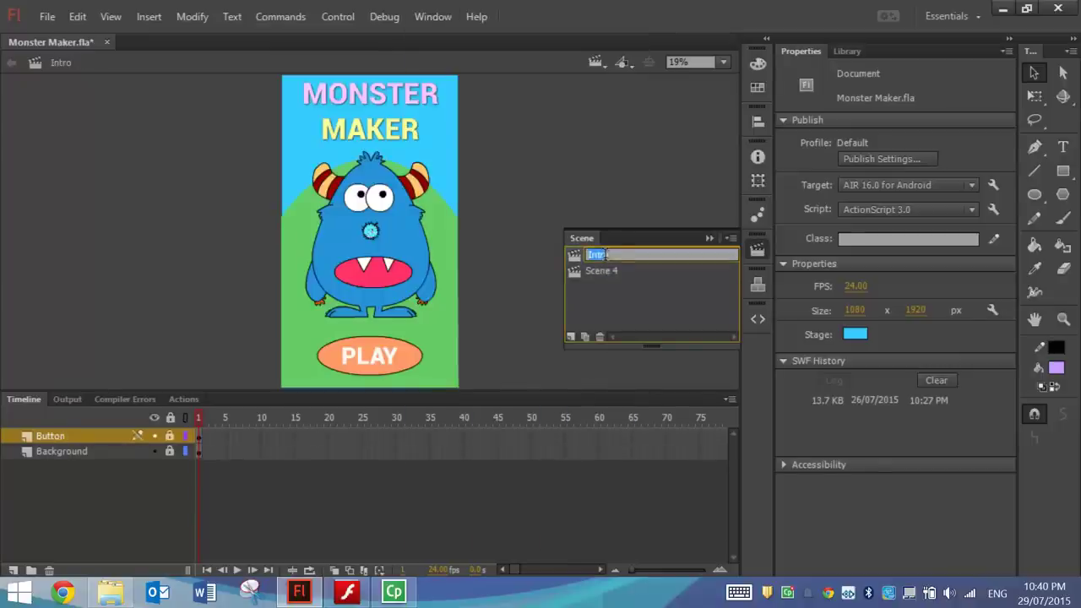
{"action": "left_click_drag", "start_coordinate": [611, 255], "coordinate": [590, 255]}
{"action": "type", "text": "Intro"}
Step: Rename the new second scene as Game
{"action": "double_click", "coordinate": [603, 271]}
{"action": "key", "text": "BackSpace"}
{"action": "type", "text": "gAME"}
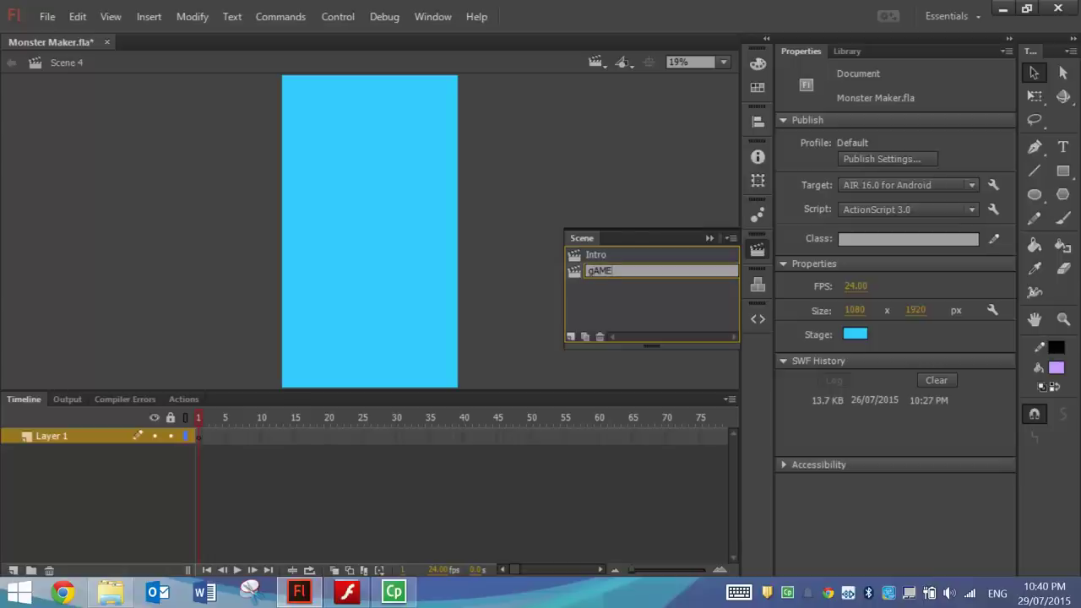
{"action": "key", "text": "BackSpace"}
{"action": "key", "text": "BackSpace"}
{"action": "key", "text": "BackSpace"}
{"action": "type", "text": "Game"}
{"action": "left_click", "coordinate": [675, 302]}
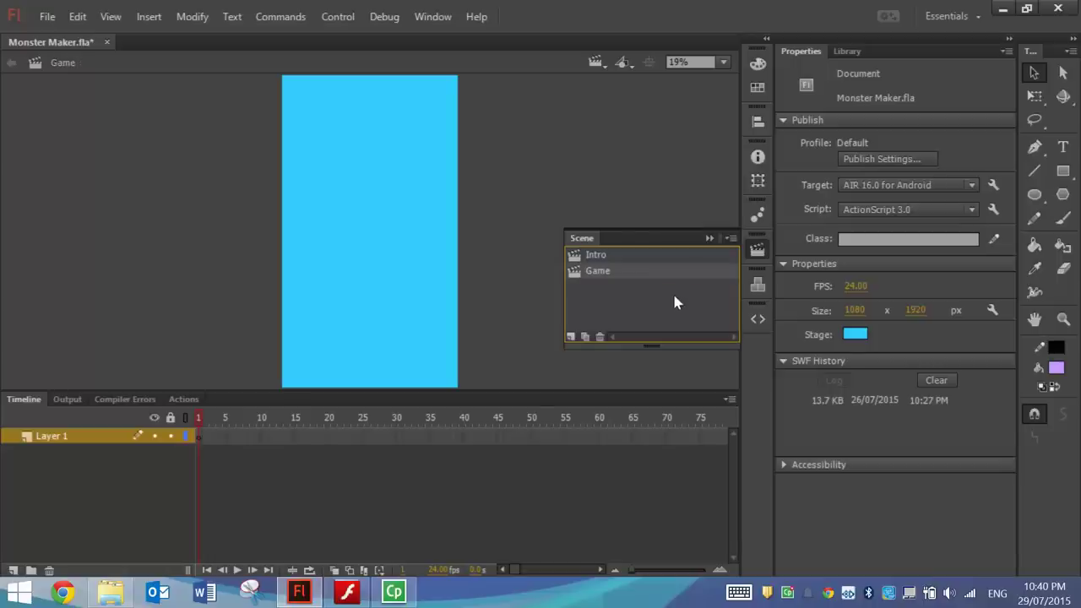
Step: View the Intro and Game scenes in turn, ending on the Intro scene
{"action": "left_click", "coordinate": [612, 260]}
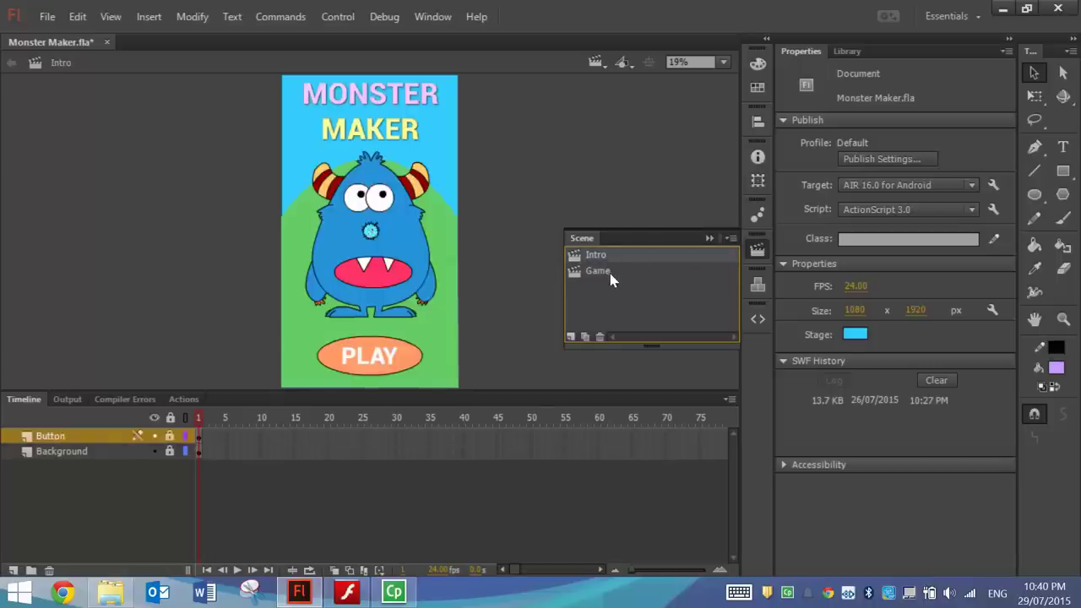
{"action": "left_click", "coordinate": [612, 273]}
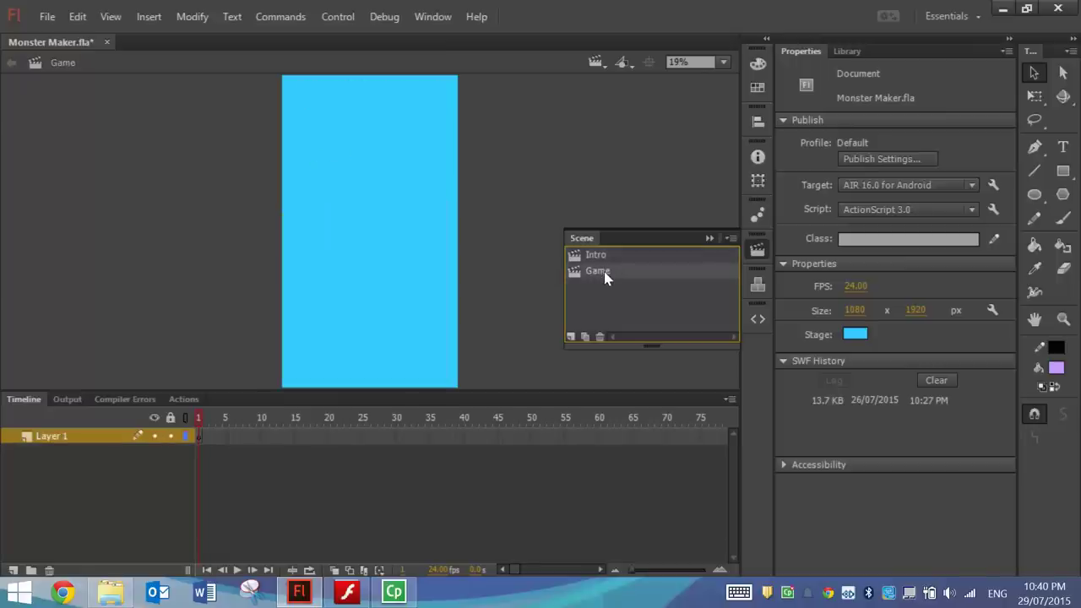
{"action": "left_click", "coordinate": [608, 258]}
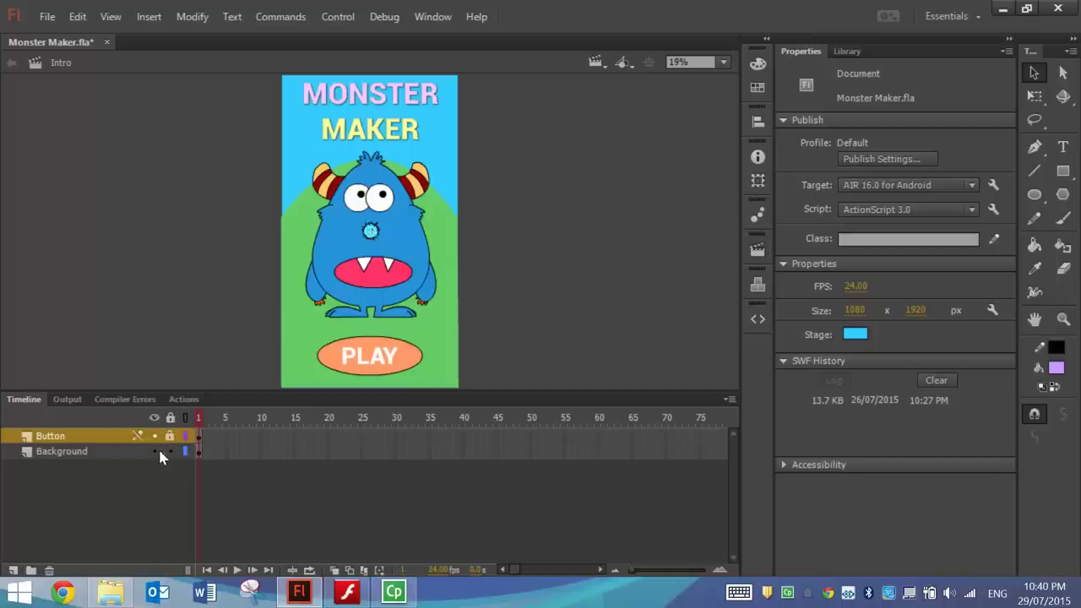
Step: Unlock the Background layer of the Intro scene and copy all of its artwork
{"action": "left_click", "coordinate": [76, 453]}
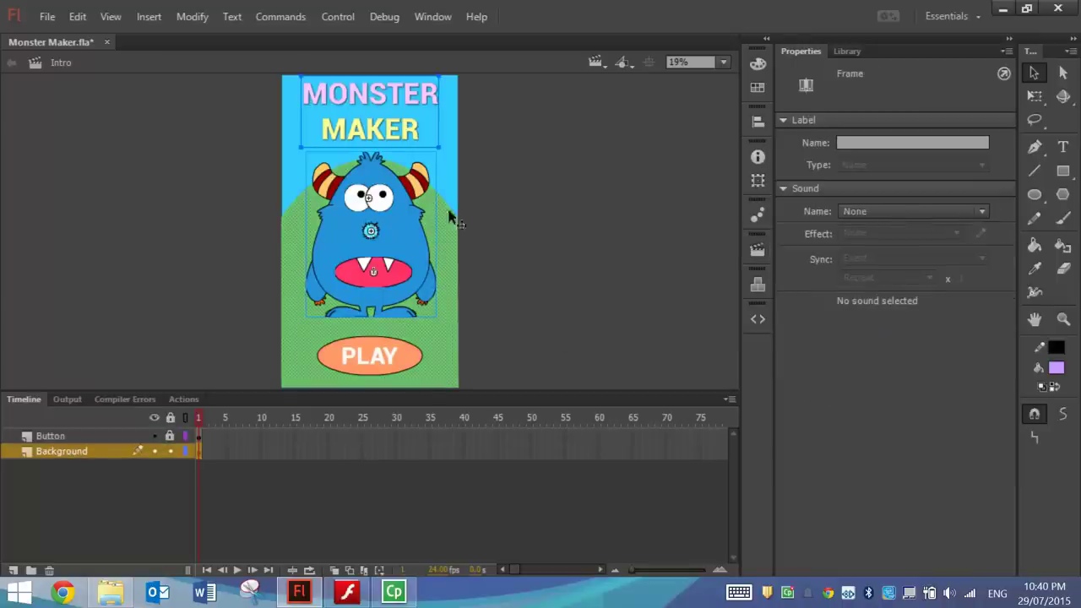
{"action": "left_click", "coordinate": [77, 16]}
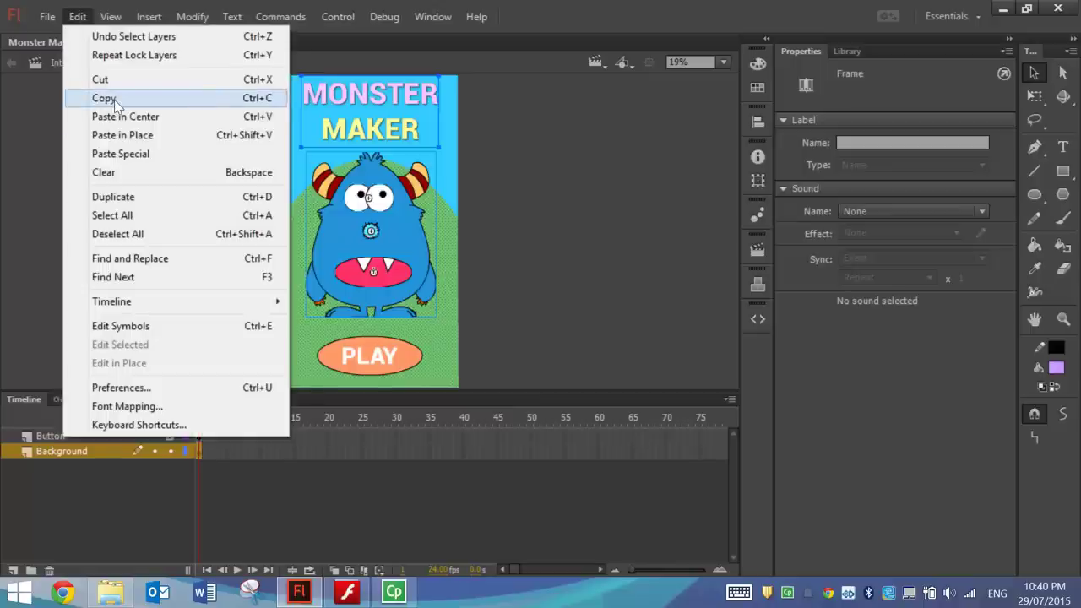
{"action": "left_click", "coordinate": [114, 100]}
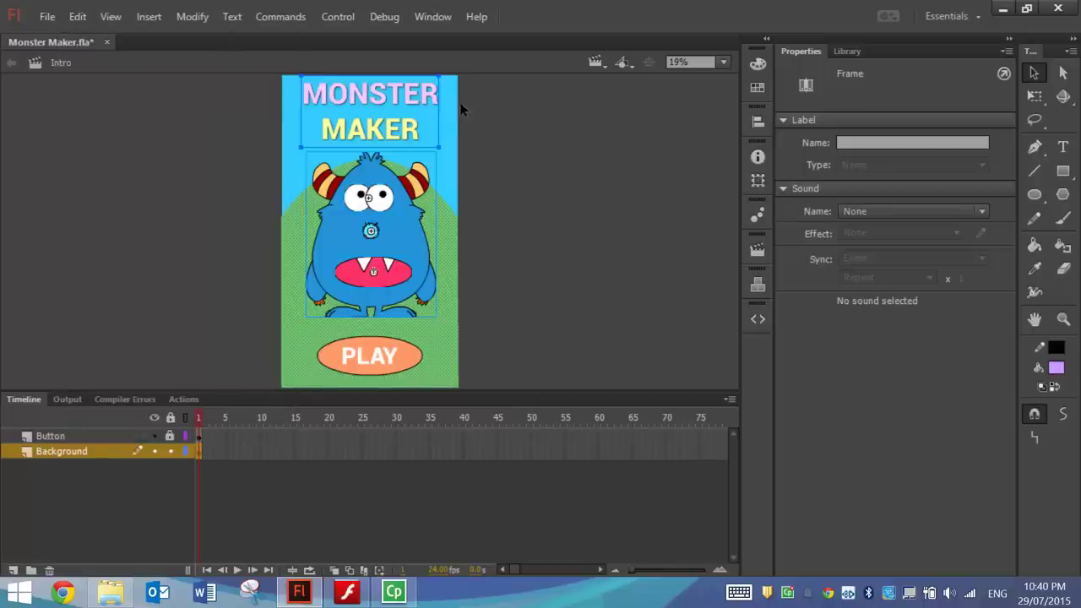
Step: Switch to the Game scene and paste the copied background artwork in place
{"action": "left_click", "coordinate": [595, 63]}
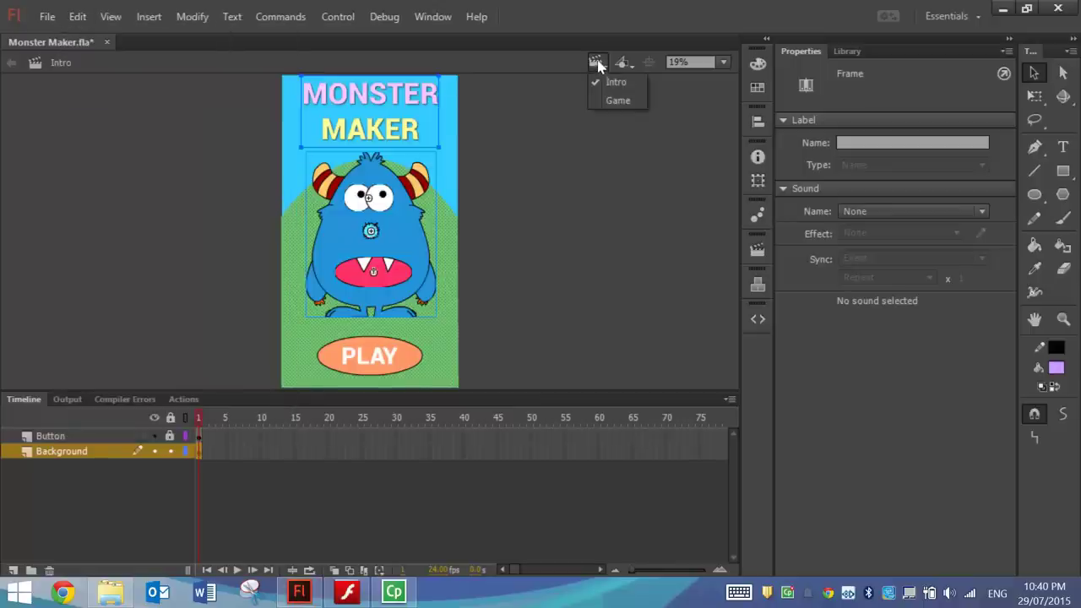
{"action": "left_click", "coordinate": [617, 100]}
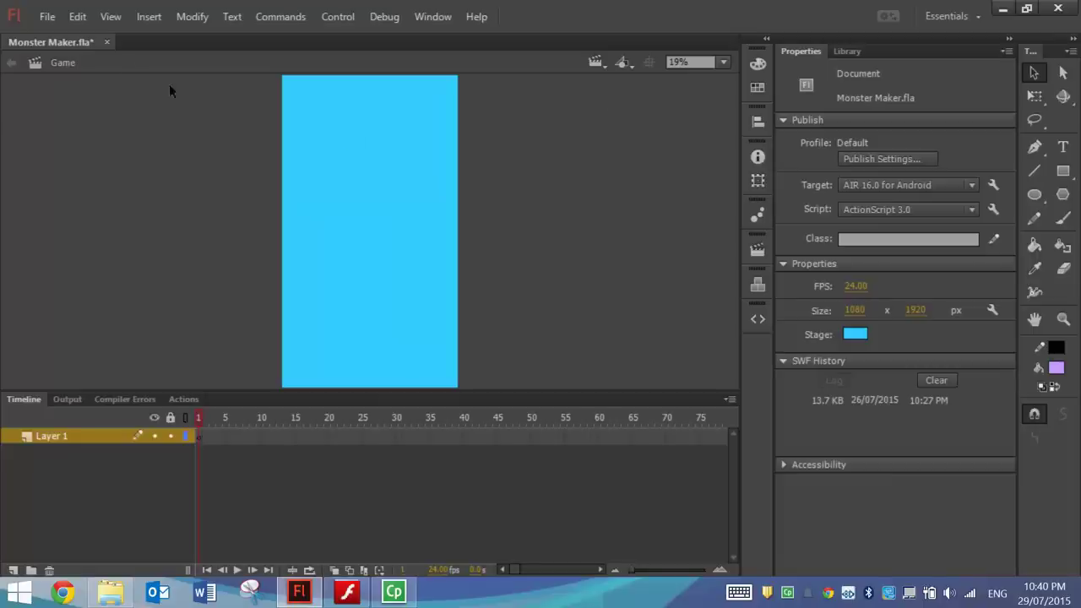
{"action": "left_click", "coordinate": [87, 19]}
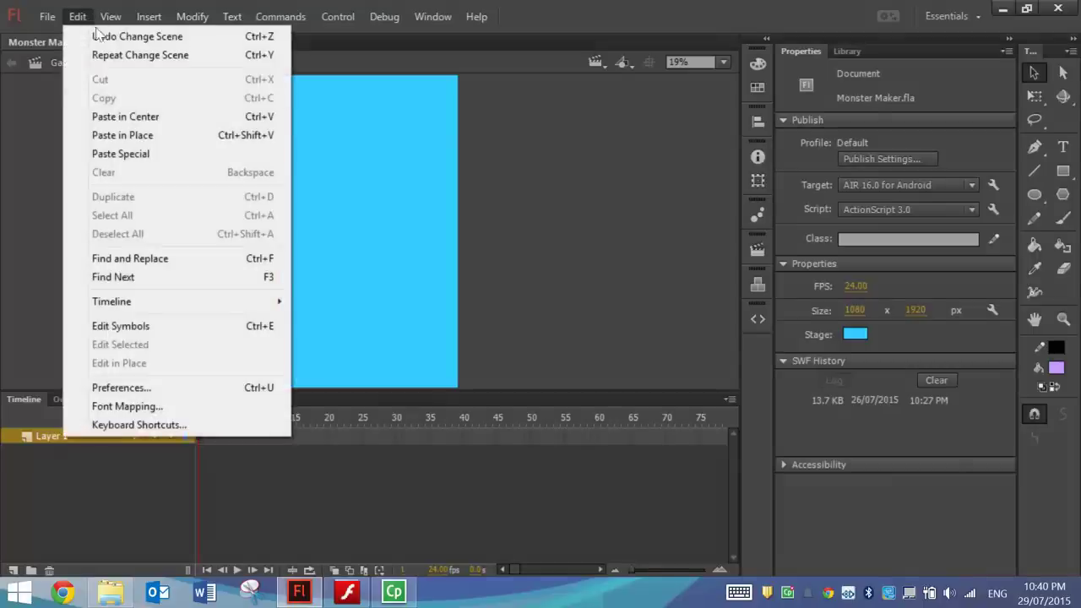
{"action": "left_click", "coordinate": [154, 143]}
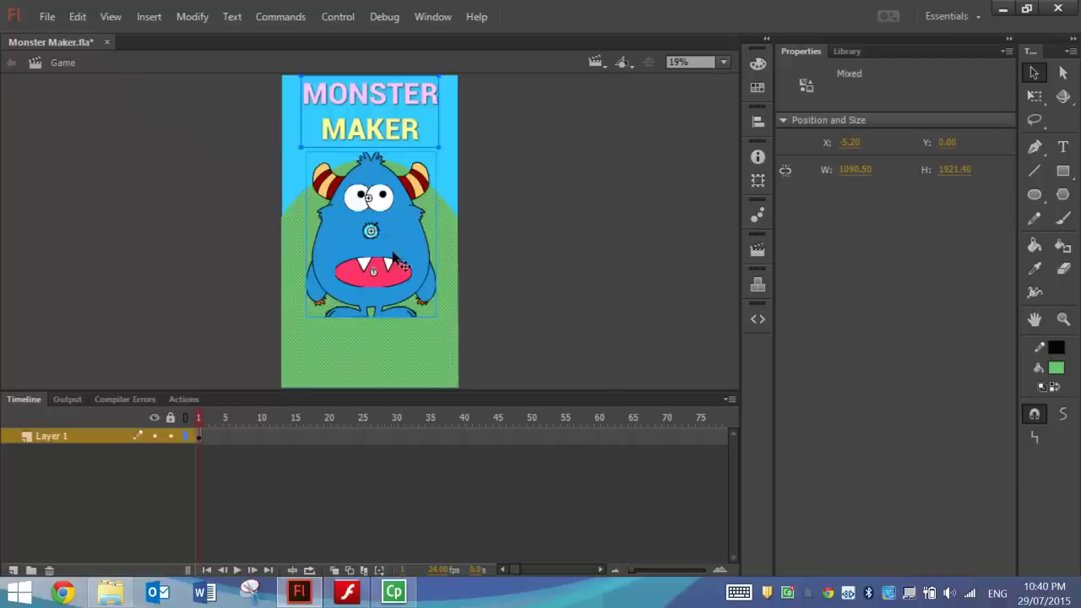
{"action": "left_click", "coordinate": [490, 178]}
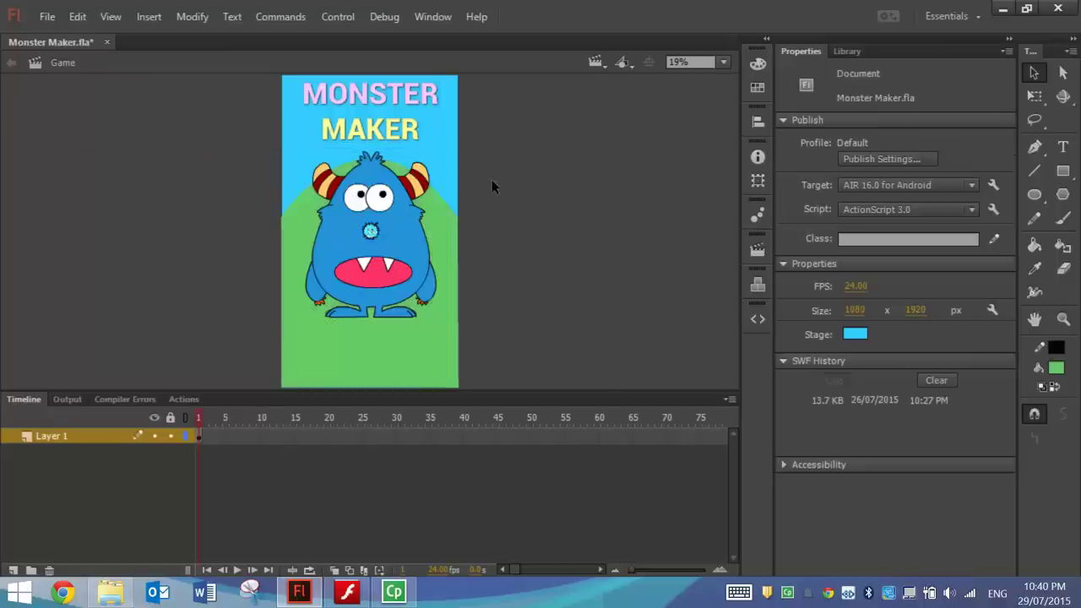
{"action": "double_click", "coordinate": [391, 138]}
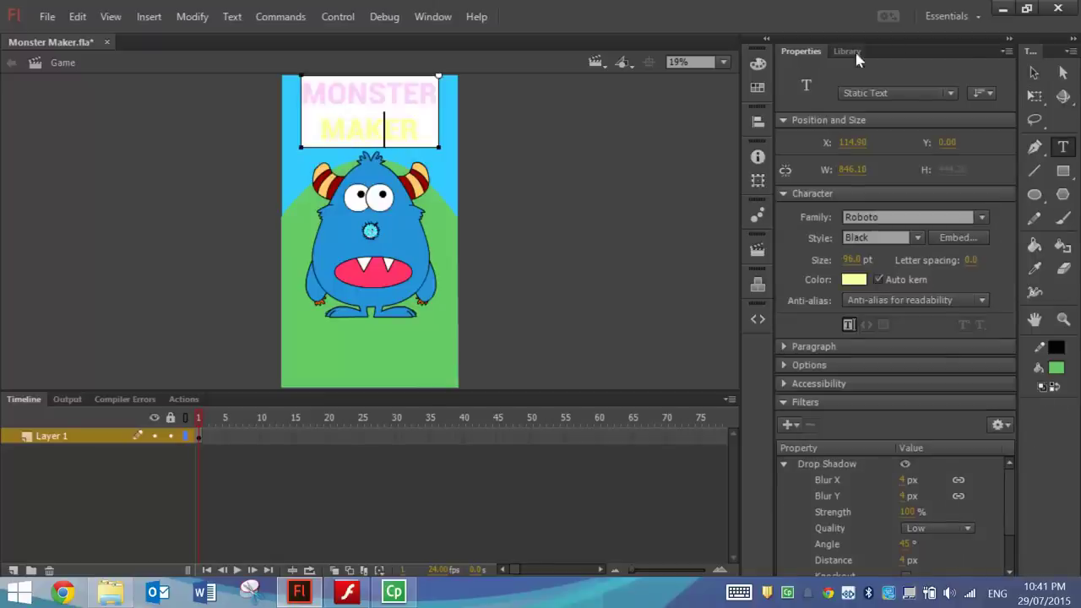
{"action": "left_click", "coordinate": [1035, 75]}
{"action": "left_click", "coordinate": [518, 164]}
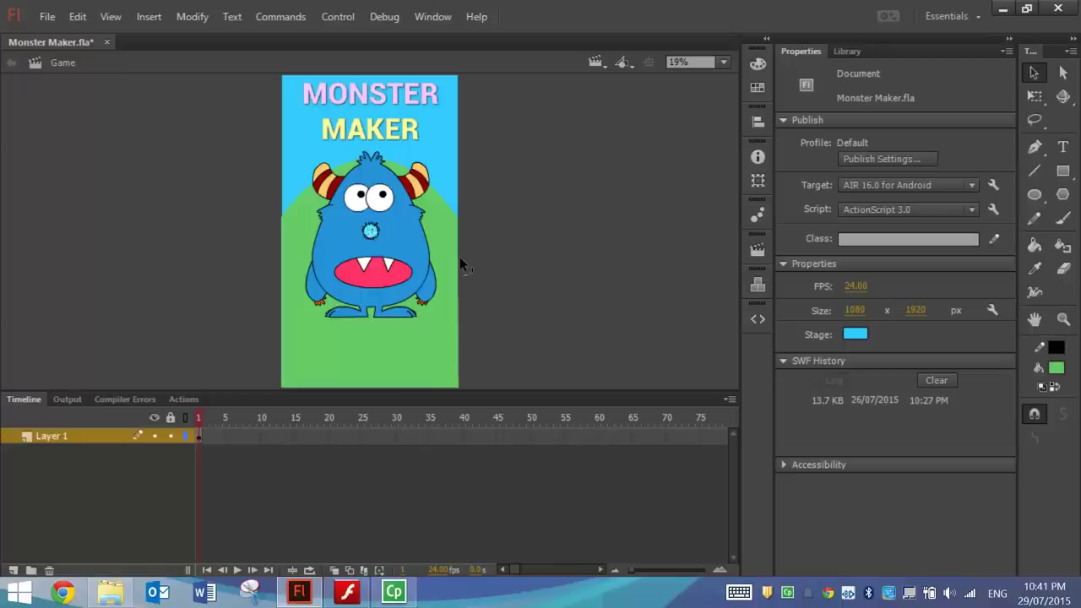
Step: Rename Layer 1 of the Game scene as Background
{"action": "double_click", "coordinate": [53, 436]}
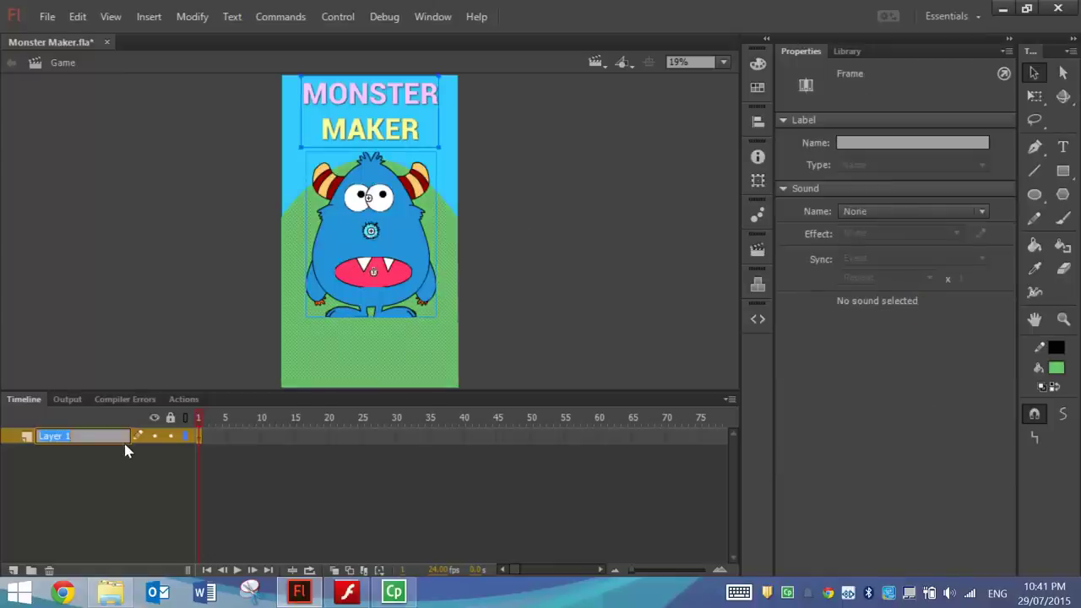
{"action": "type", "text": "Background"}
{"action": "left_click", "coordinate": [124, 450]}
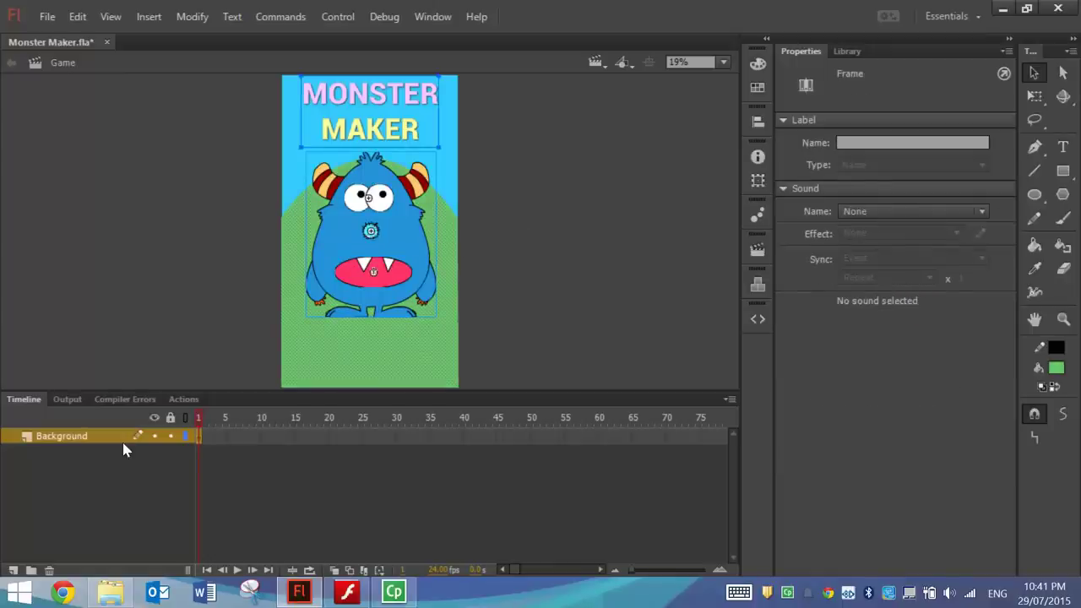
{"action": "left_click", "coordinate": [573, 228]}
Step: Delete the eyes, nose and mouth from the monster in the Game scene
{"action": "left_click", "coordinate": [379, 205]}
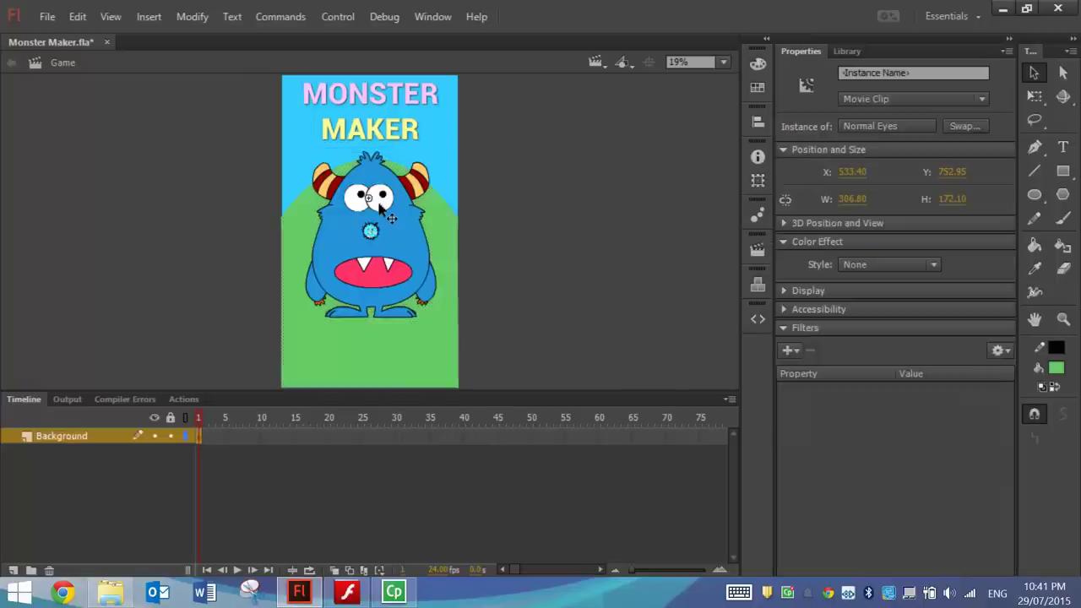
{"action": "key", "text": "Delete"}
{"action": "left_click", "coordinate": [392, 279]}
{"action": "key", "text": "Delete"}
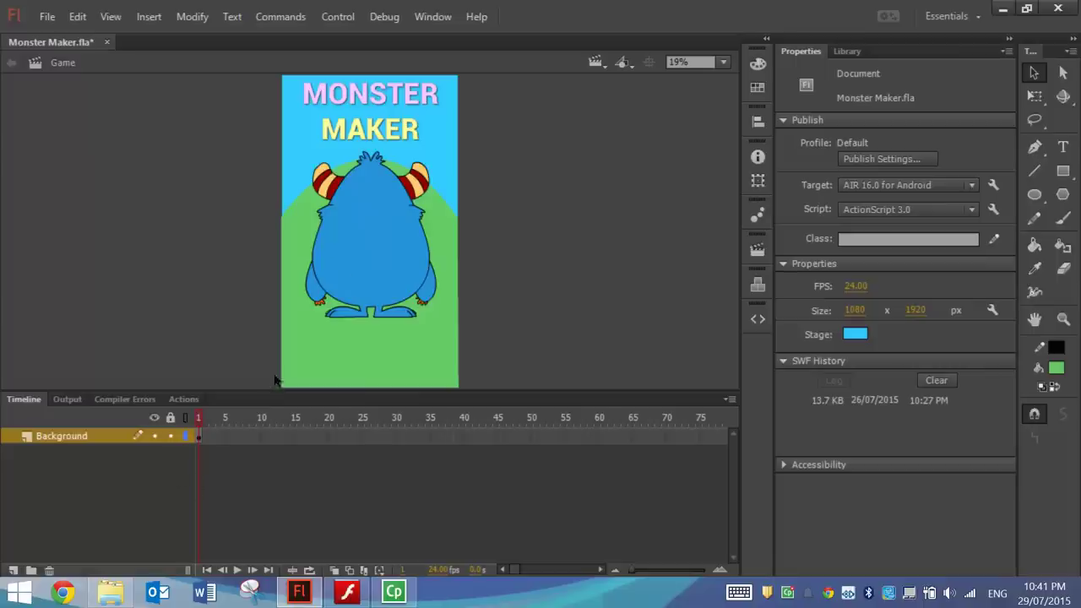
Step: Lock the Background layer and add a new layer above it named Facial Features
{"action": "left_click", "coordinate": [170, 437]}
{"action": "left_click", "coordinate": [13, 570]}
{"action": "double_click", "coordinate": [53, 435]}
{"action": "type", "text": "Facial Features"}
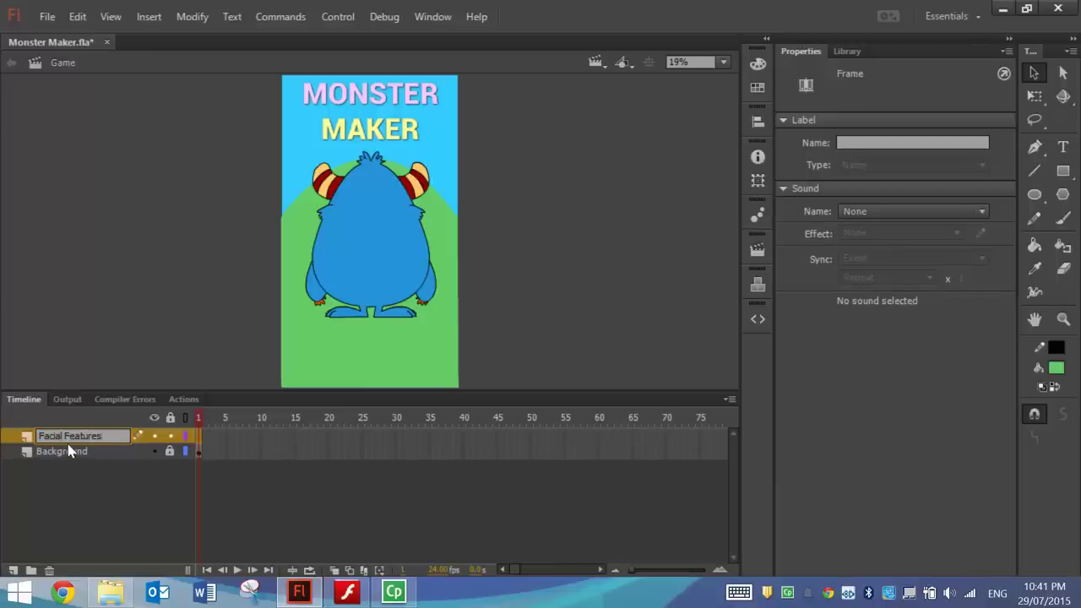
{"action": "left_click", "coordinate": [152, 263]}
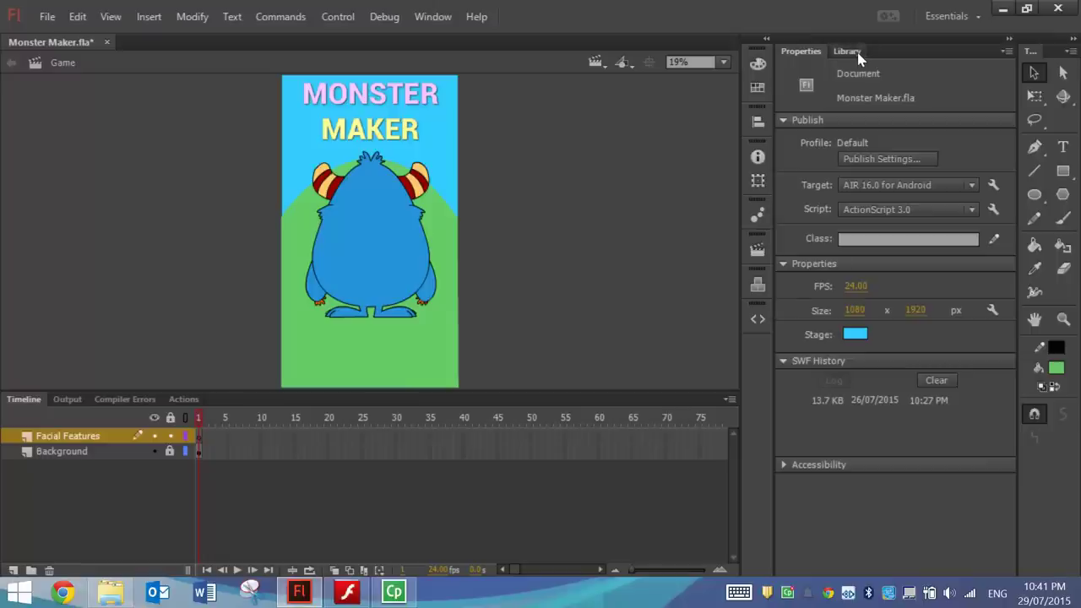
Step: Place BigEye below the monster at the stage's left side and Bottom Teeth in the stage's lower-right corner
{"action": "left_click", "coordinate": [856, 52]}
{"action": "left_click", "coordinate": [840, 327]}
{"action": "left_click_drag", "start_coordinate": [852, 177], "coordinate": [480, 295]}
{"action": "left_click_drag", "start_coordinate": [301, 332], "coordinate": [300, 332]}
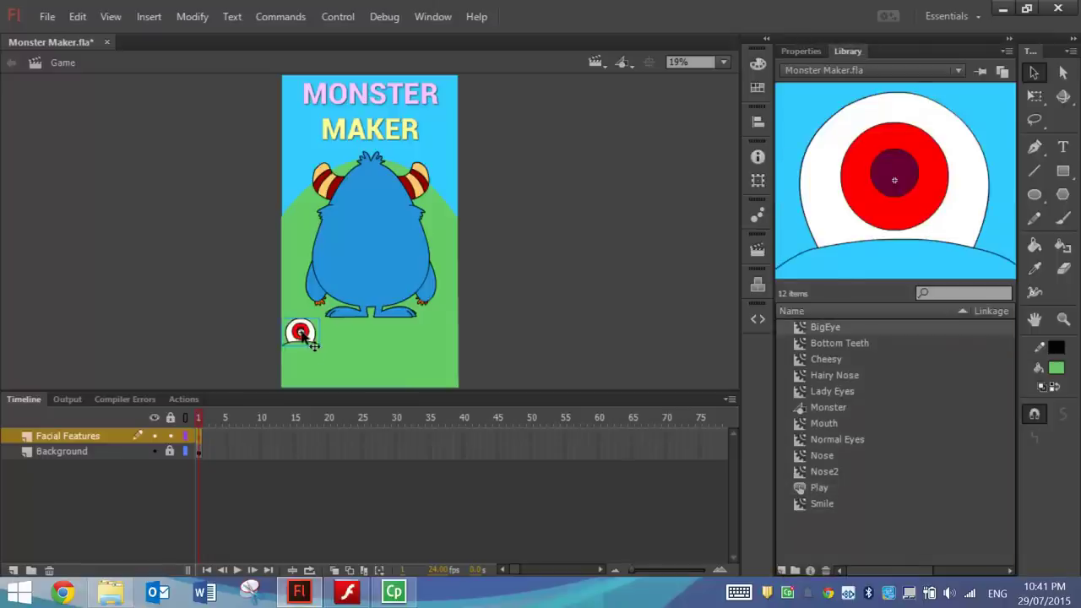
{"action": "left_click", "coordinate": [844, 343]}
{"action": "left_click_drag", "start_coordinate": [757, 256], "coordinate": [430, 375]}
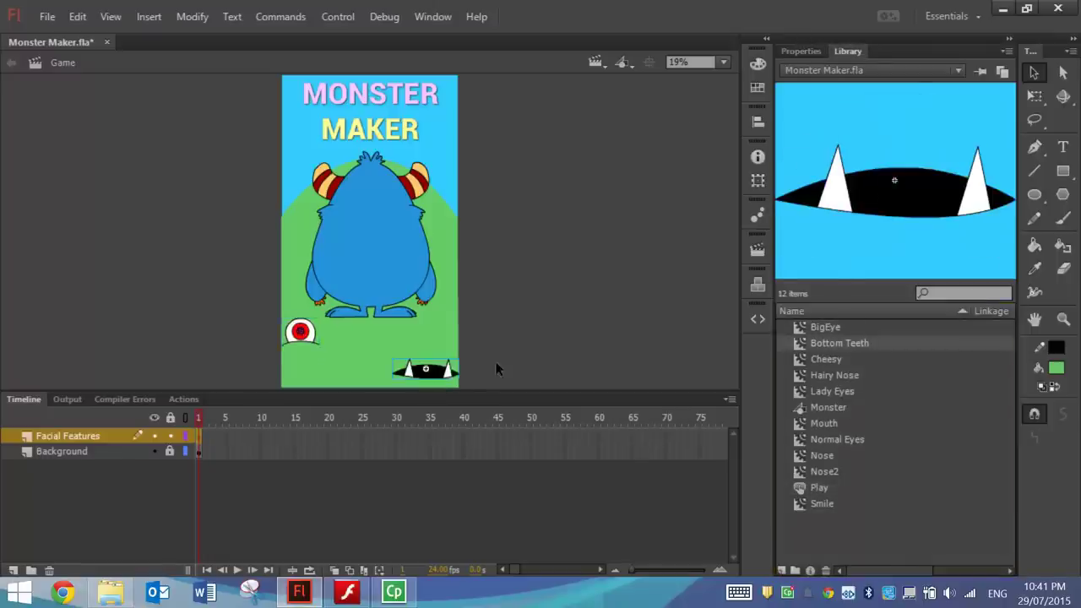
Step: Place Cheesy above Bottom Teeth, Hairy Nose centred below the monster's feet, and Lady Eyes under BigEye
{"action": "left_click", "coordinate": [844, 359]}
{"action": "left_click_drag", "start_coordinate": [870, 237], "coordinate": [426, 336]}
{"action": "left_click_drag", "start_coordinate": [844, 375], "coordinate": [364, 337]}
{"action": "left_click_drag", "start_coordinate": [844, 392], "coordinate": [297, 357]}
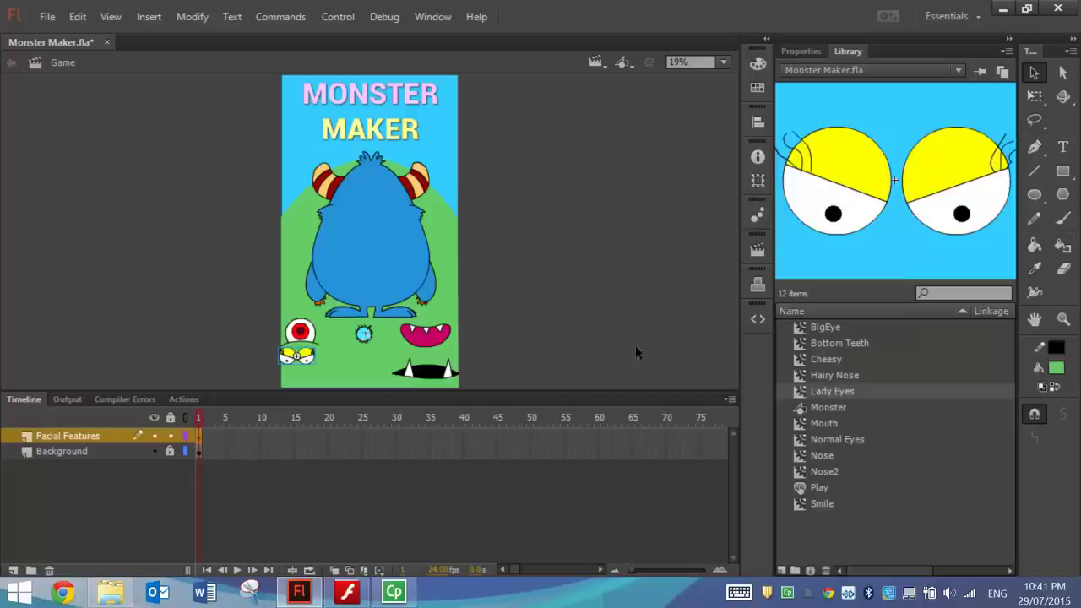
Step: Place Normal Eyes in the stage's lower-left corner and line up Lady Eyes between it and BigEye
{"action": "left_click", "coordinate": [844, 406]}
{"action": "left_click", "coordinate": [833, 423]}
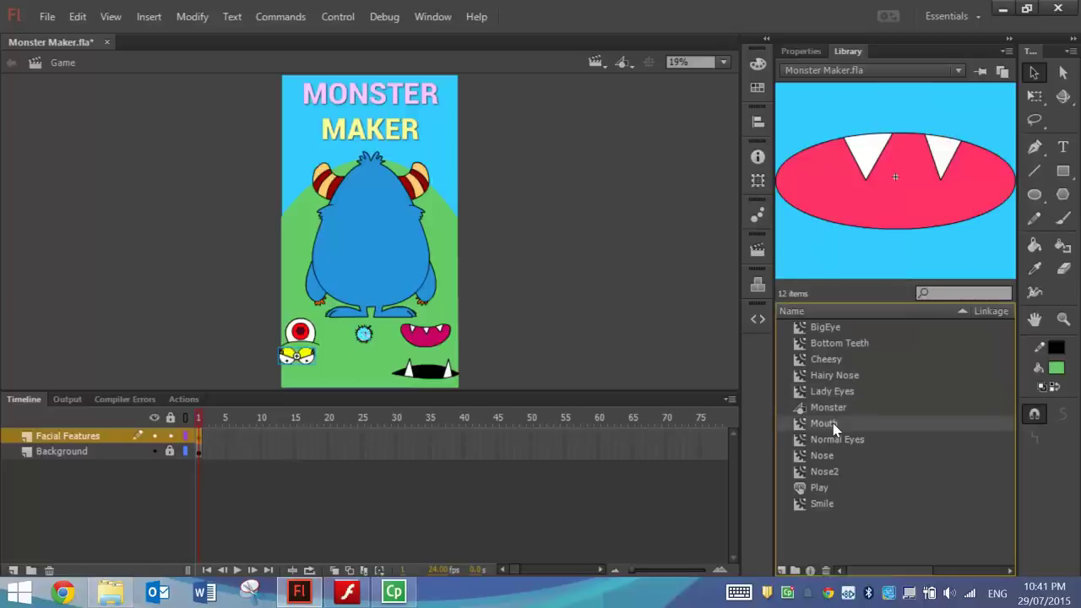
{"action": "left_click", "coordinate": [835, 444]}
{"action": "left_click_drag", "start_coordinate": [836, 444], "coordinate": [301, 376]}
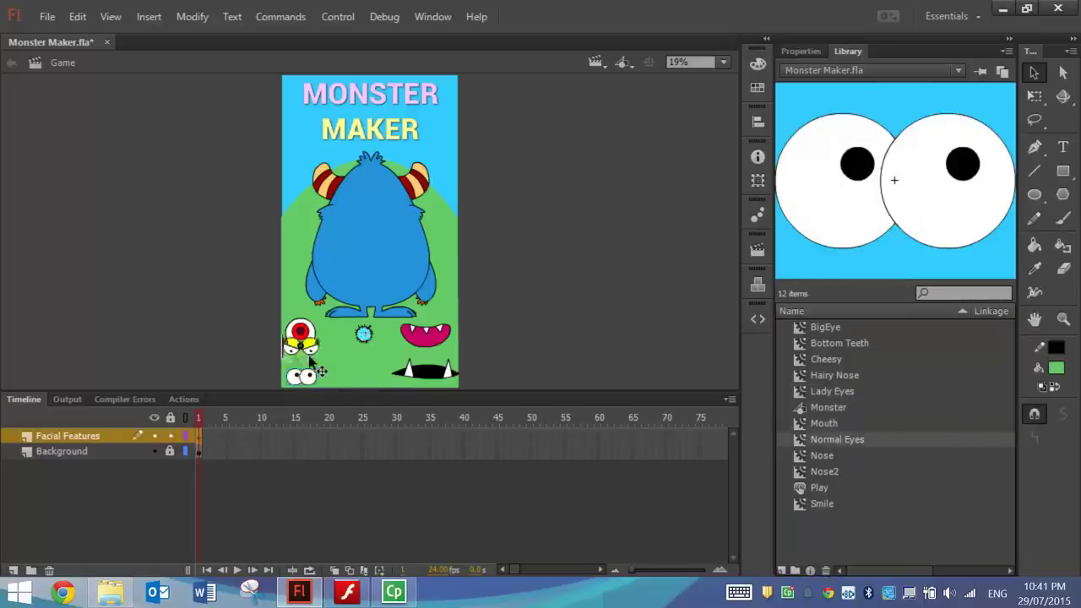
Step: Place Nose and Nose2 in a column beneath Hairy Nose, between the eyes and the mouths
{"action": "left_click", "coordinate": [842, 454]}
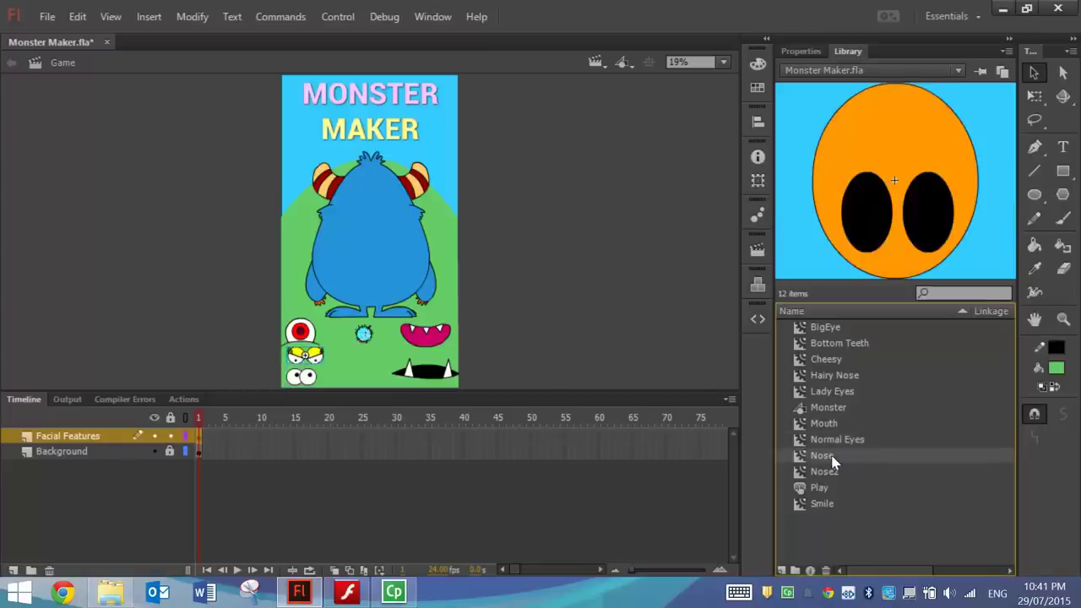
{"action": "left_click_drag", "start_coordinate": [843, 454], "coordinate": [364, 358]}
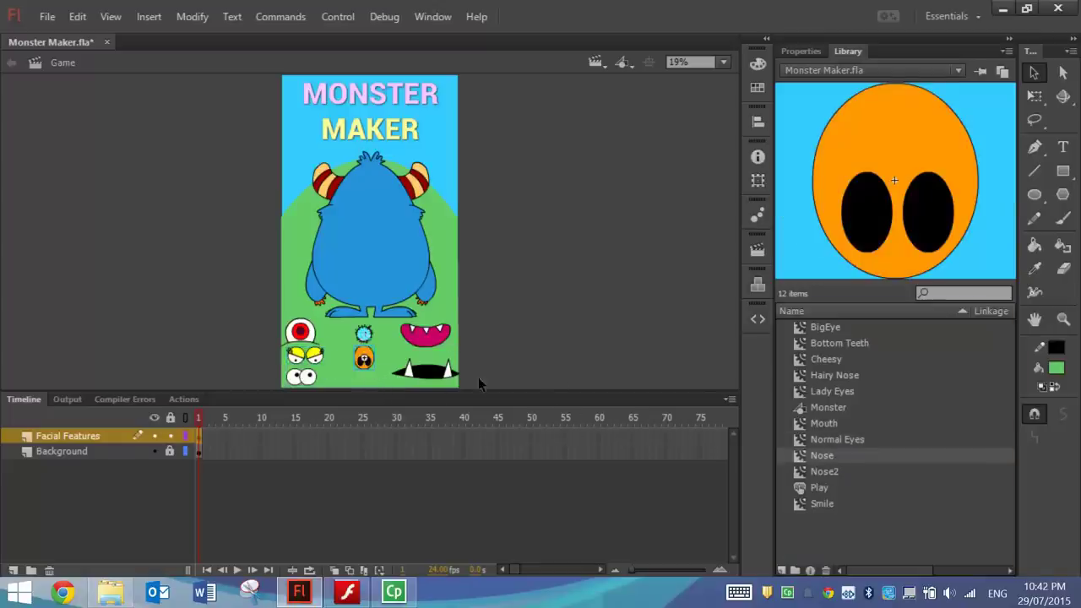
{"action": "left_click", "coordinate": [829, 473]}
{"action": "left_click_drag", "start_coordinate": [415, 388], "coordinate": [360, 374]}
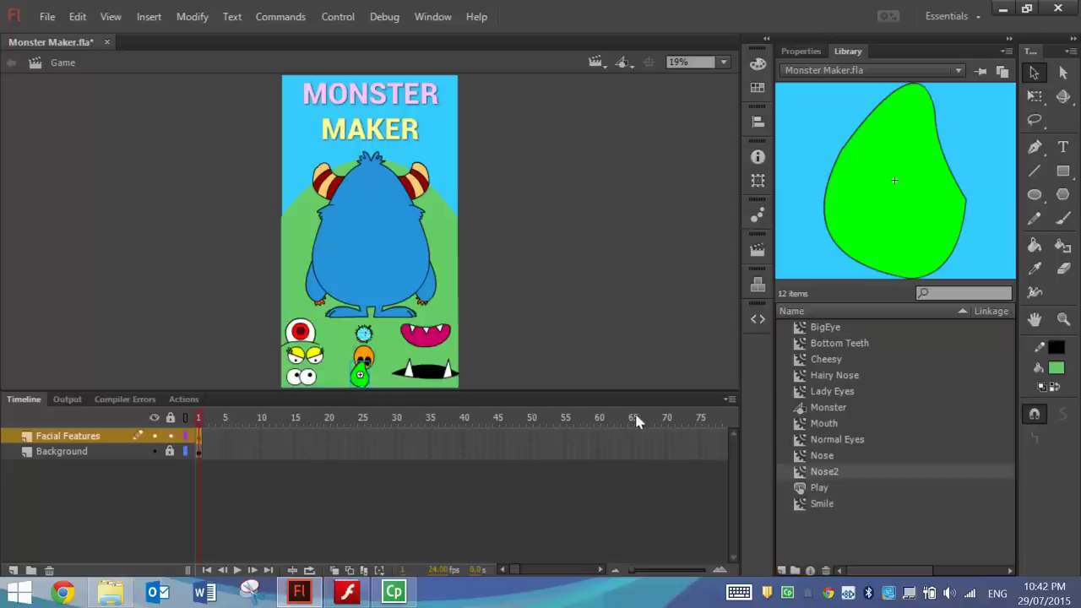
Step: Assemble a face on the monster by placing Smile on its lower body and moving BigEye and Nose2 above it
{"action": "left_click", "coordinate": [828, 505]}
{"action": "left_click_drag", "start_coordinate": [860, 211], "coordinate": [358, 281]}
{"action": "left_click_drag", "start_coordinate": [304, 334], "coordinate": [370, 201]}
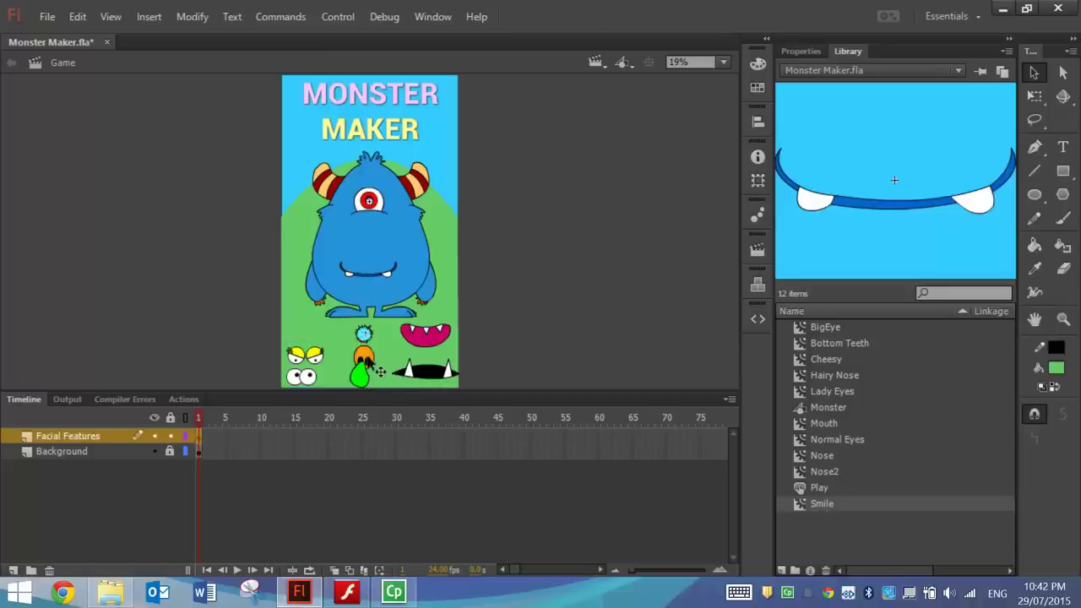
{"action": "left_click_drag", "start_coordinate": [359, 365], "coordinate": [369, 228]}
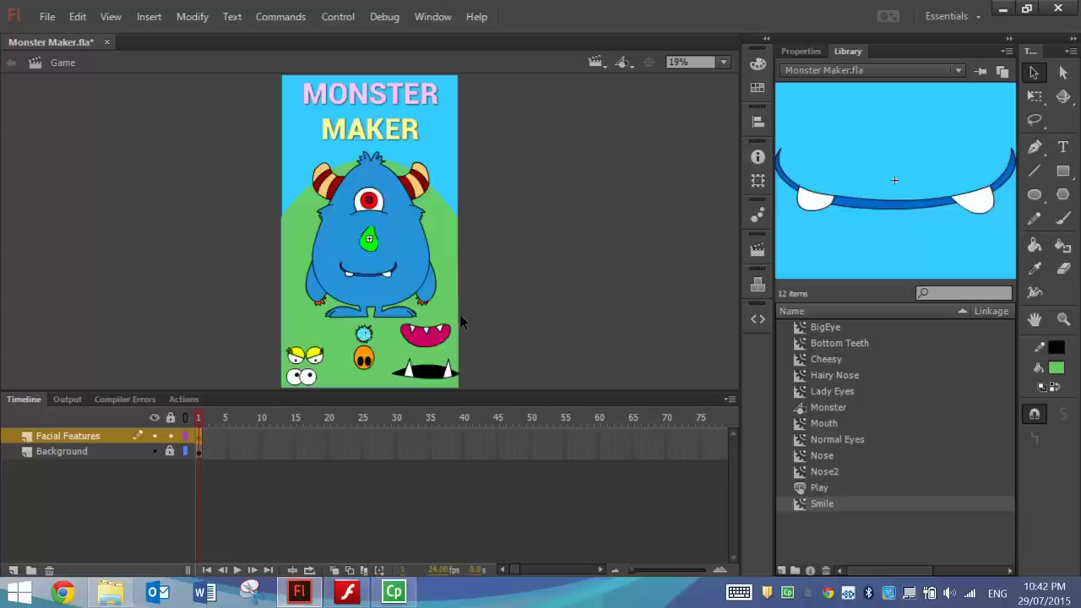
Step: Move the yellow and white eyes and the black mouth up, away from the stage's bottom edge
{"action": "left_click_drag", "start_coordinate": [328, 366], "coordinate": [308, 342]}
{"action": "left_click_drag", "start_coordinate": [310, 384], "coordinate": [312, 369]}
{"action": "left_click_drag", "start_coordinate": [437, 382], "coordinate": [438, 378]}
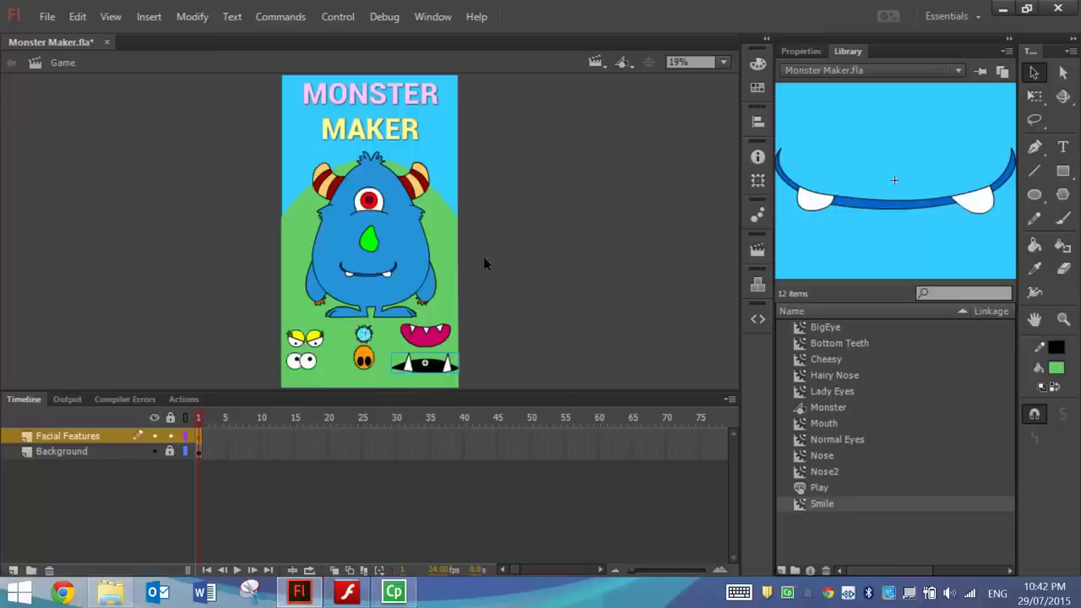
Step: Unlock the Background layer and shift the monster with its eye, green nose and smile slightly up
{"action": "left_click", "coordinate": [118, 435]}
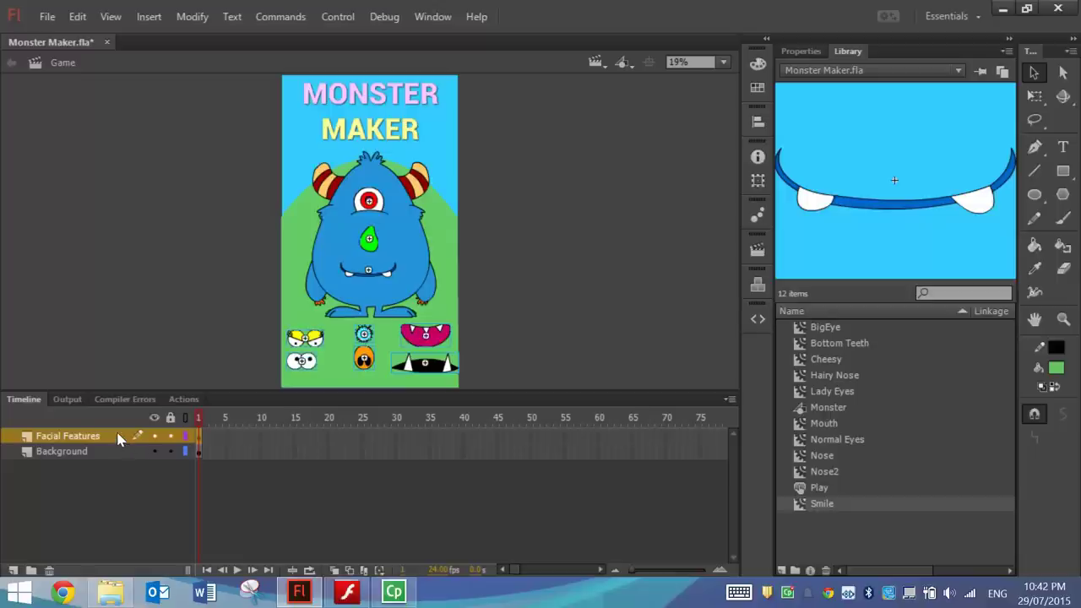
{"action": "left_click", "coordinate": [370, 242]}
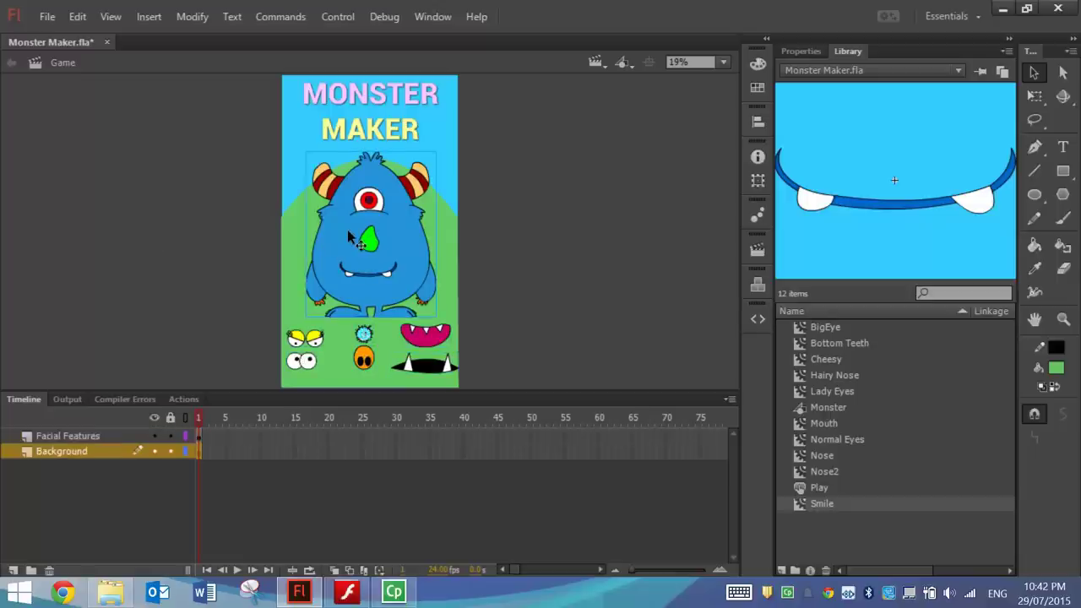
{"action": "left_click", "coordinate": [371, 242]}
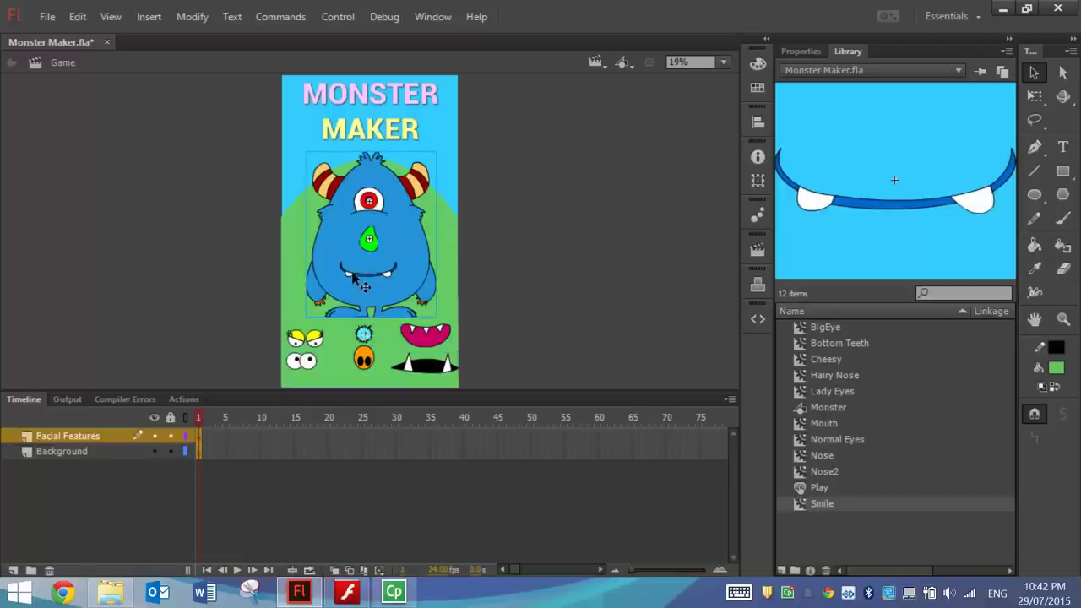
{"action": "key", "text": "ctrl+z"}
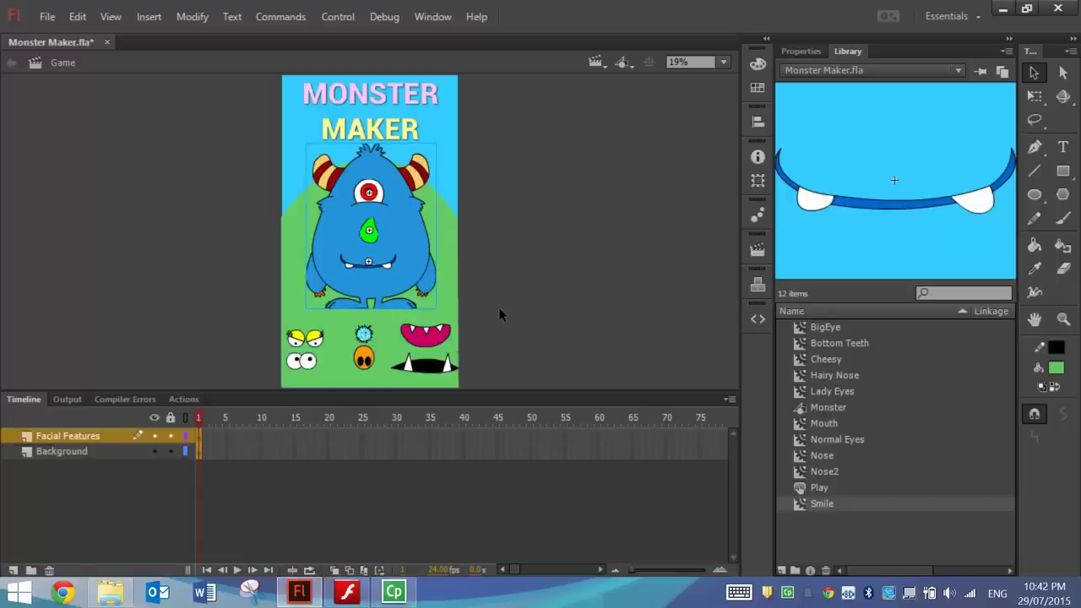
Step: Shift all the spare eyes, noses and mouths below the monster up together, leaving room beneath them
{"action": "left_click", "coordinate": [304, 348]}
{"action": "left_click", "coordinate": [361, 346], "text": "shift"}
{"action": "left_click", "coordinate": [415, 336], "text": "shift"}
{"action": "left_click", "coordinate": [424, 363], "text": "shift"}
{"action": "key", "text": "shift+Up"}
{"action": "key", "text": "shift+Up"}
{"action": "key", "text": "shift+Up"}
{"action": "key", "text": "shift+Up"}
{"action": "key", "text": "shift+Up"}
{"action": "key", "text": "shift+Up"}
{"action": "key", "text": "shift+Up"}
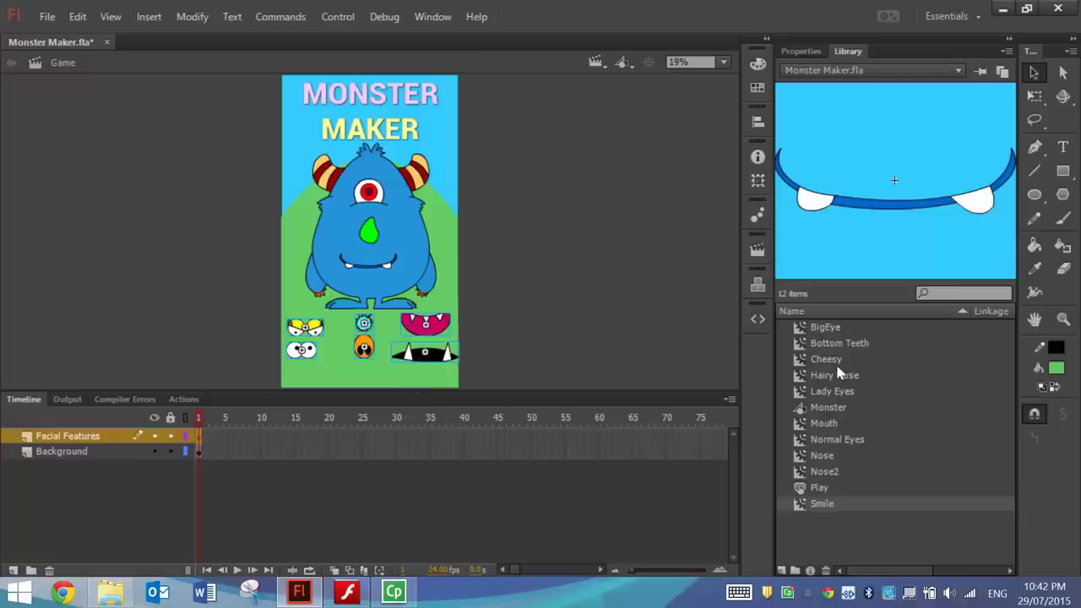
Step: Nudge the black mouth slightly left so that it fits inside the stage edge
{"action": "left_click", "coordinate": [432, 371]}
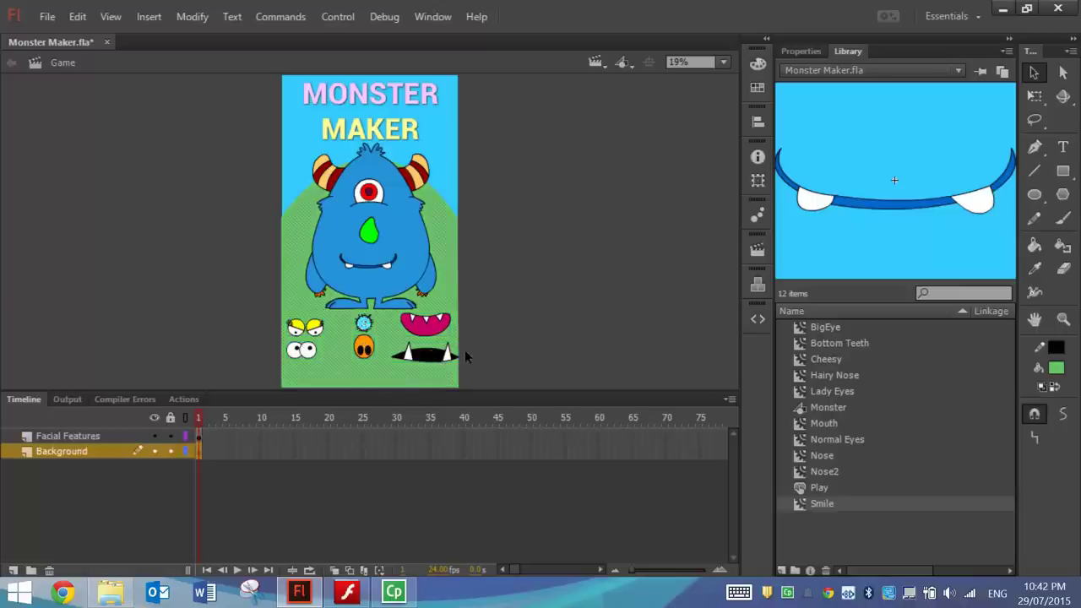
{"action": "left_click", "coordinate": [443, 359]}
{"action": "key", "text": "Left"}
{"action": "key", "text": "Left"}
{"action": "key", "text": "Left"}
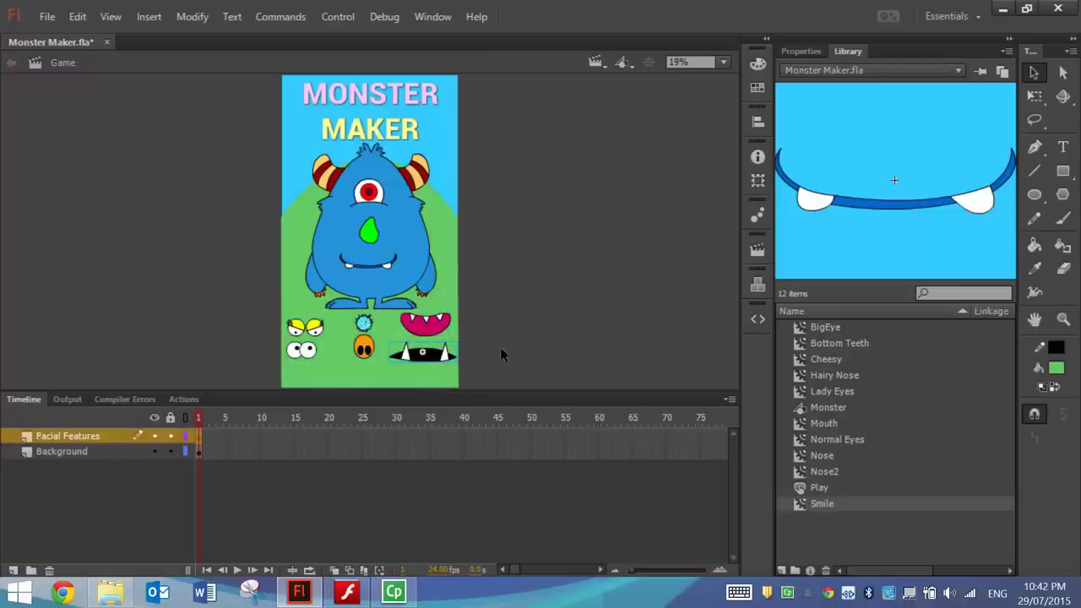
Step: Lock the Facial Features layer and make Background the active layer
{"action": "left_click", "coordinate": [503, 338]}
{"action": "left_click", "coordinate": [171, 436]}
{"action": "left_click", "coordinate": [93, 452]}
{"action": "left_click", "coordinate": [110, 340]}
Step: Set up the Text tool with black as the colour and Regular as the Roboto style
{"action": "left_click", "coordinate": [799, 50]}
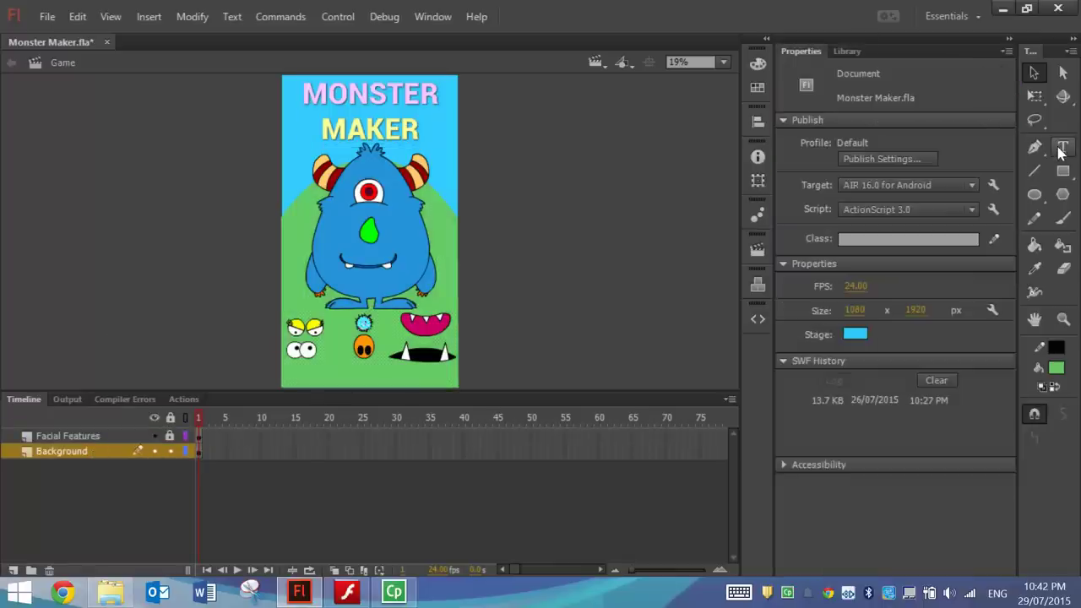
{"action": "left_click", "coordinate": [1062, 147]}
{"action": "left_click", "coordinate": [858, 206]}
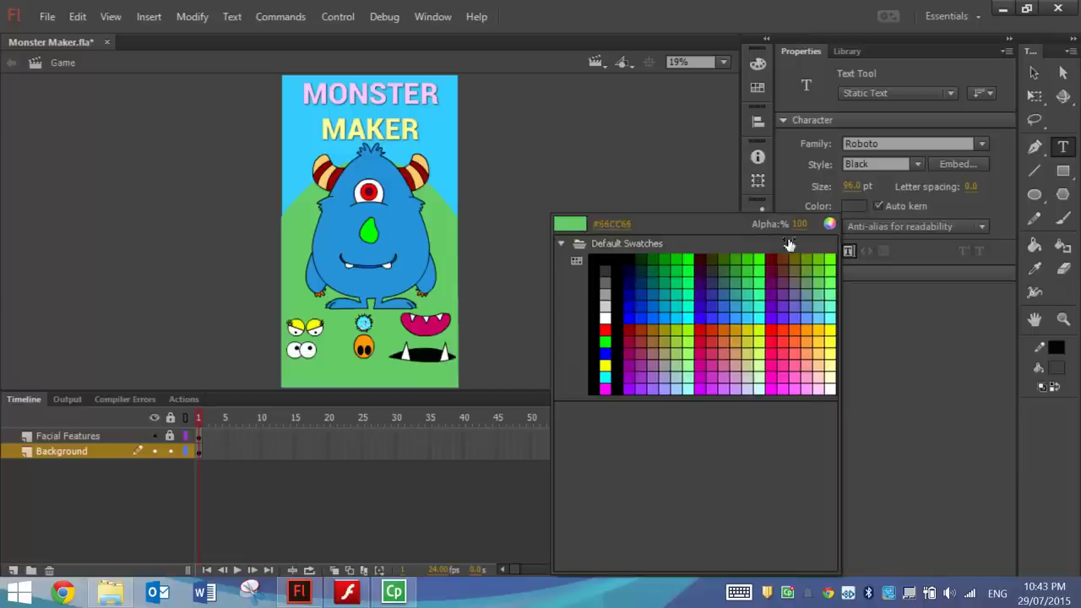
{"action": "left_click", "coordinate": [593, 258]}
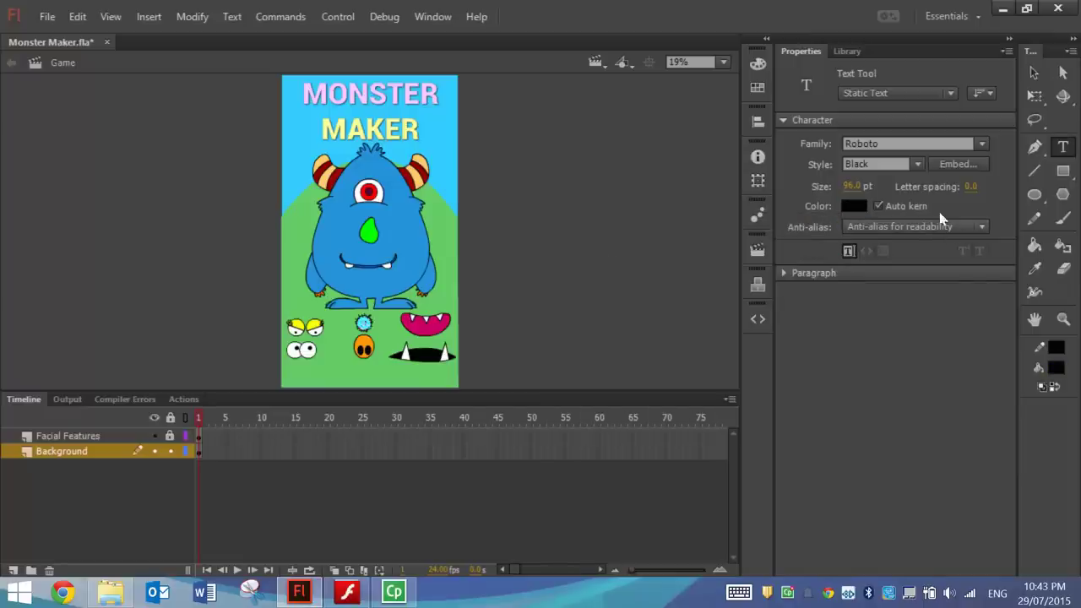
{"action": "left_click", "coordinate": [917, 166]}
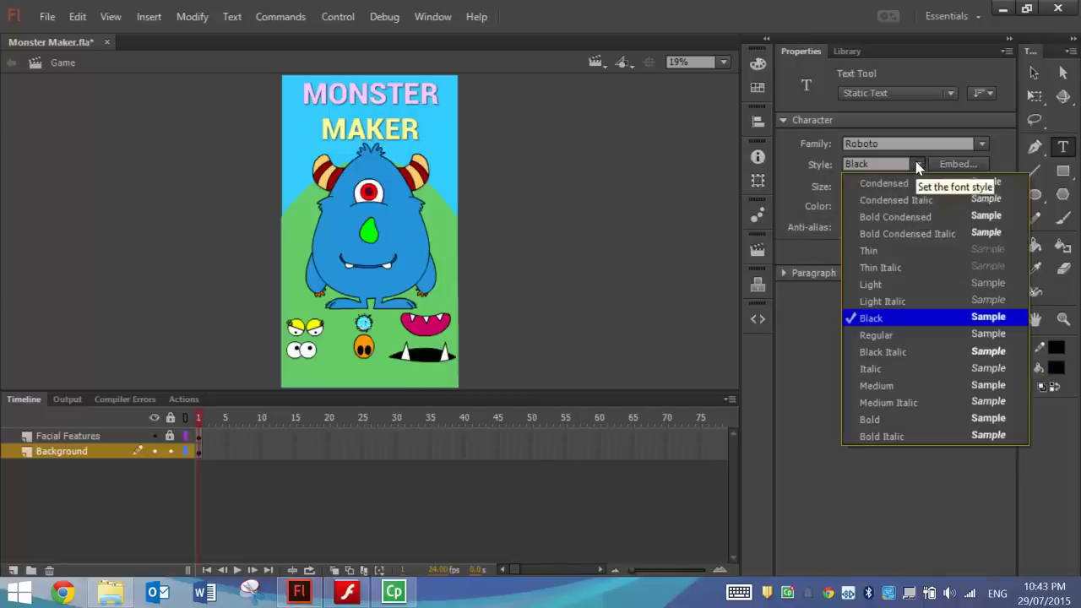
{"action": "left_click", "coordinate": [885, 336]}
Step: Add the text "Drag & drop different facial features on to the monster" near the bottom of the stage
{"action": "left_click", "coordinate": [286, 377]}
{"action": "type", "text": "Drag & dr"}
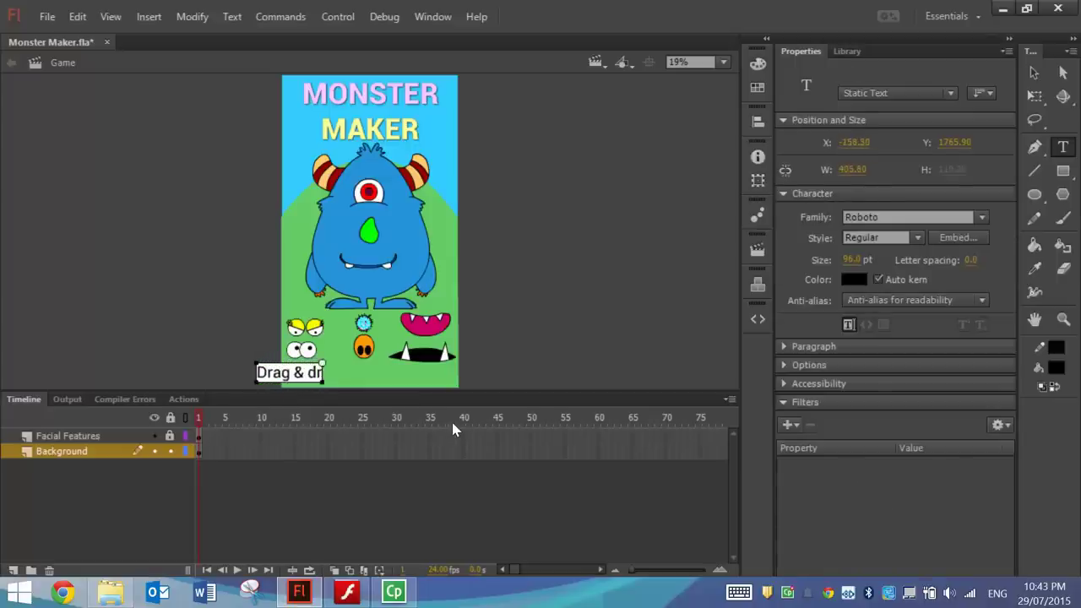
{"action": "type", "text": "op"}
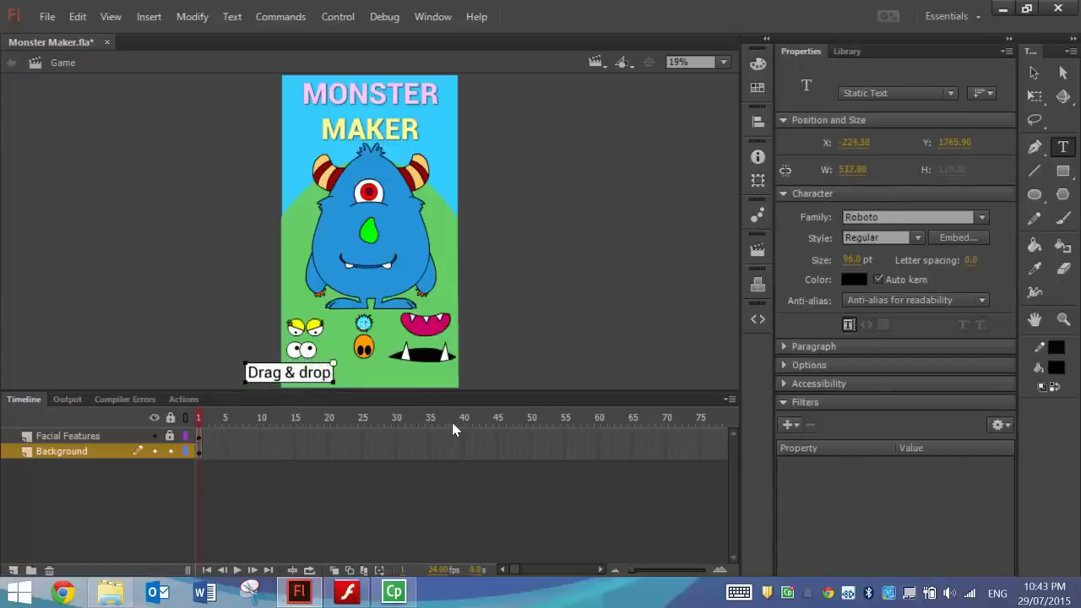
{"action": "type", "text": " differe"}
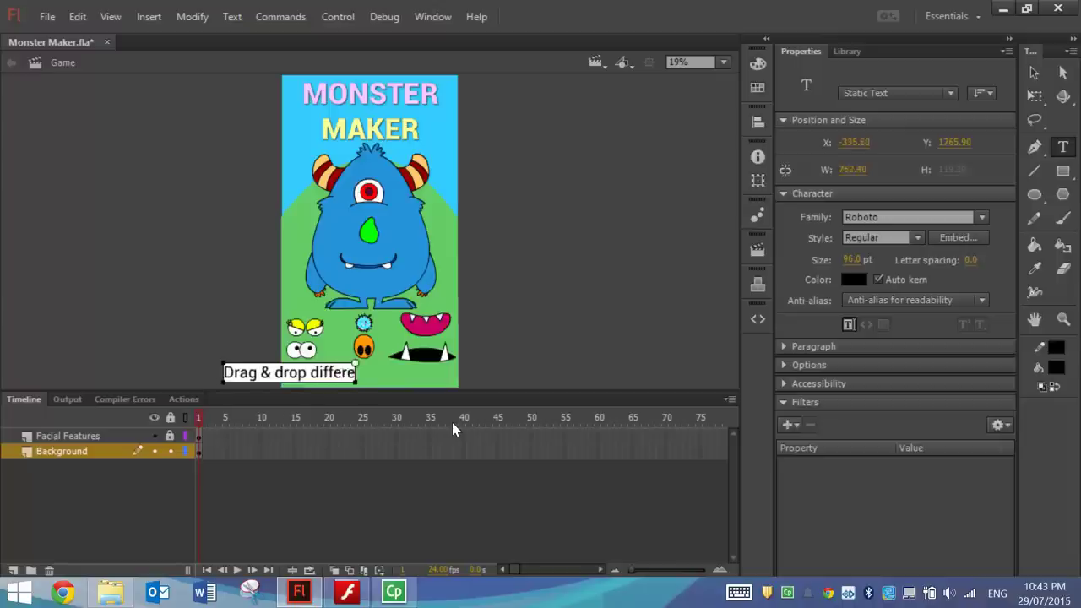
{"action": "type", "text": "nt facial"}
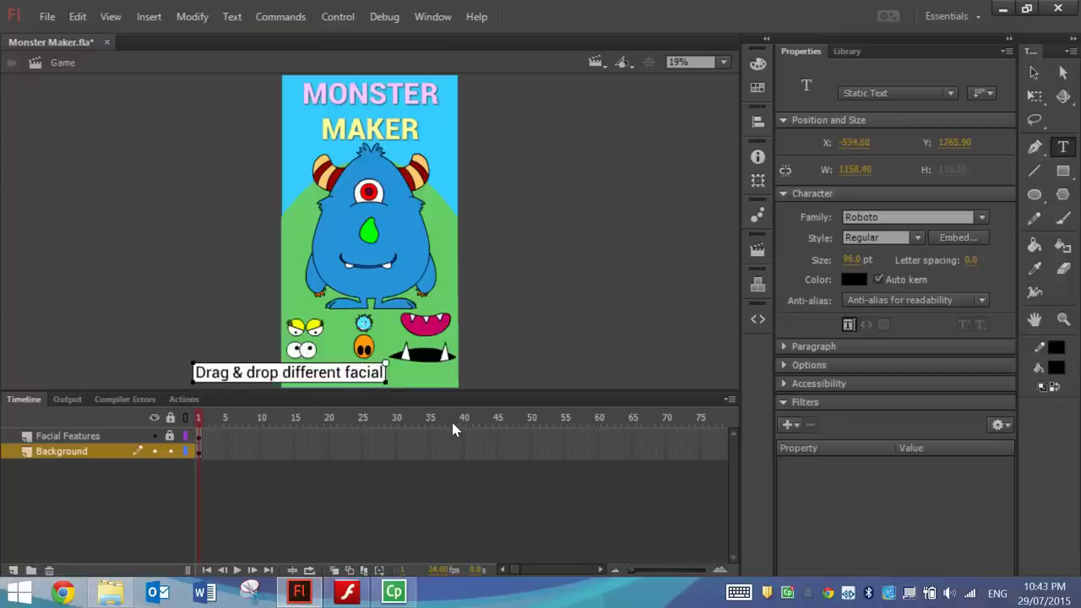
{"action": "type", "text": " features on"}
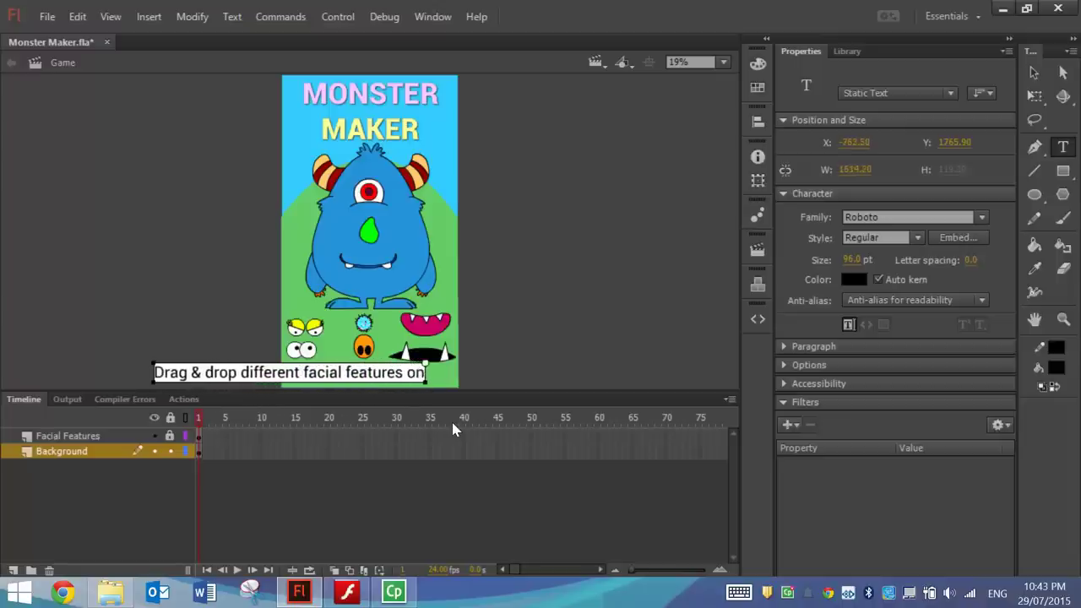
{"action": "type", "text": " to the monster"}
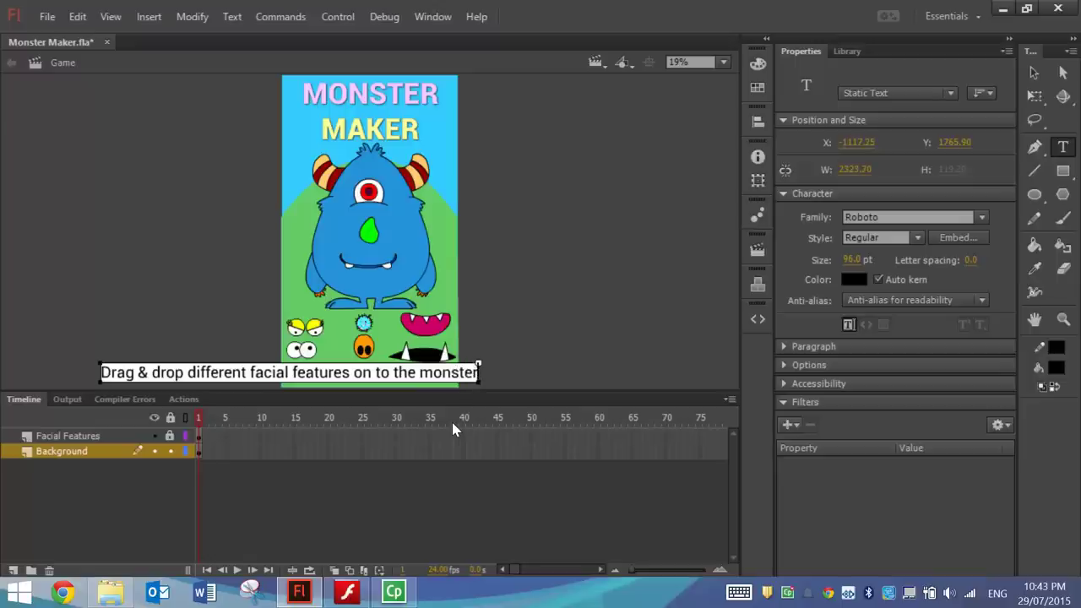
Step: Reduce the instruction text to 39 pt and centre it along the stage's bottom edge, below the features
{"action": "key", "text": "ctrl+a"}
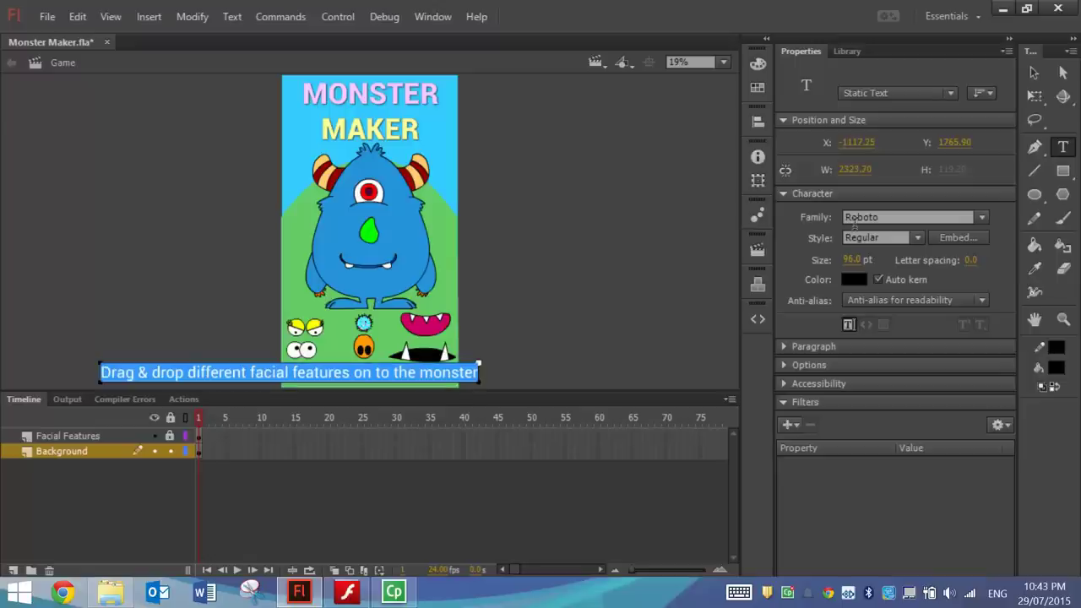
{"action": "left_click_drag", "start_coordinate": [853, 260], "coordinate": [826, 262]}
{"action": "left_click", "coordinate": [1034, 72]}
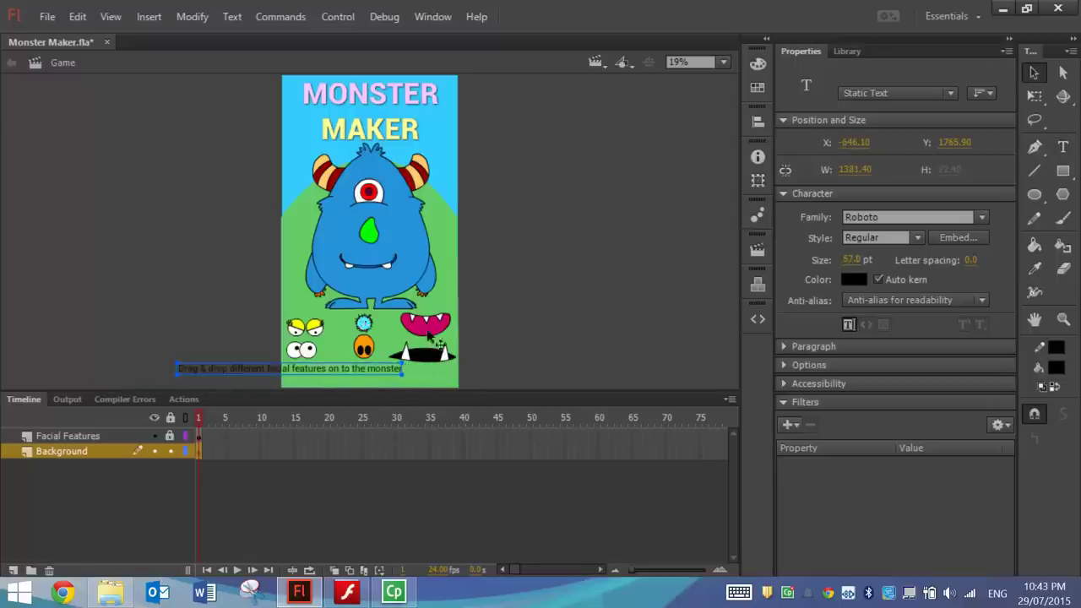
{"action": "left_click_drag", "start_coordinate": [338, 368], "coordinate": [387, 378]}
{"action": "left_click_drag", "start_coordinate": [850, 260], "coordinate": [836, 261]}
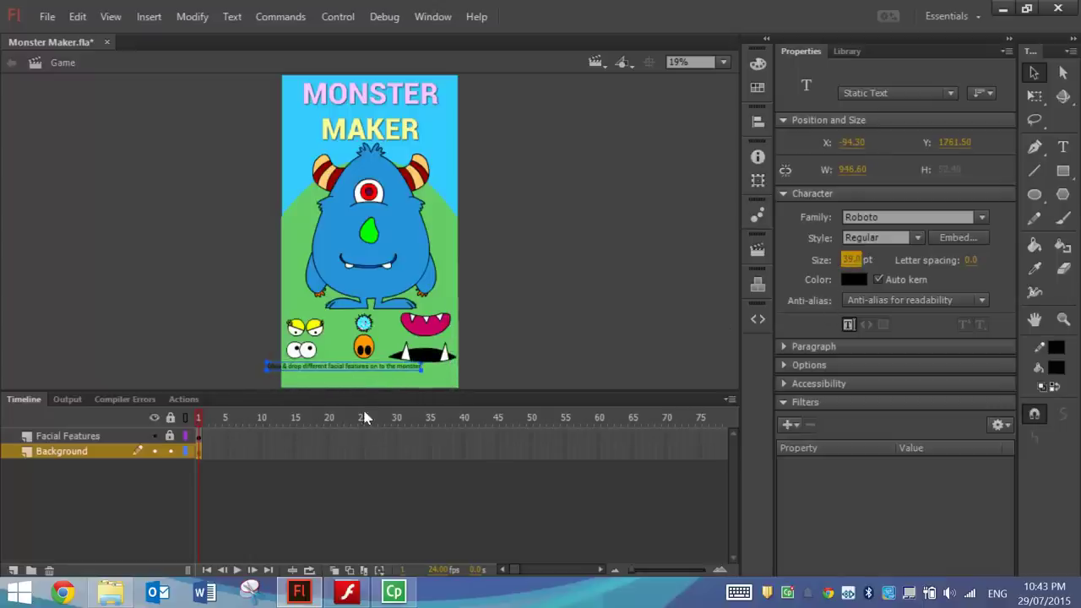
{"action": "left_click_drag", "start_coordinate": [361, 369], "coordinate": [385, 381]}
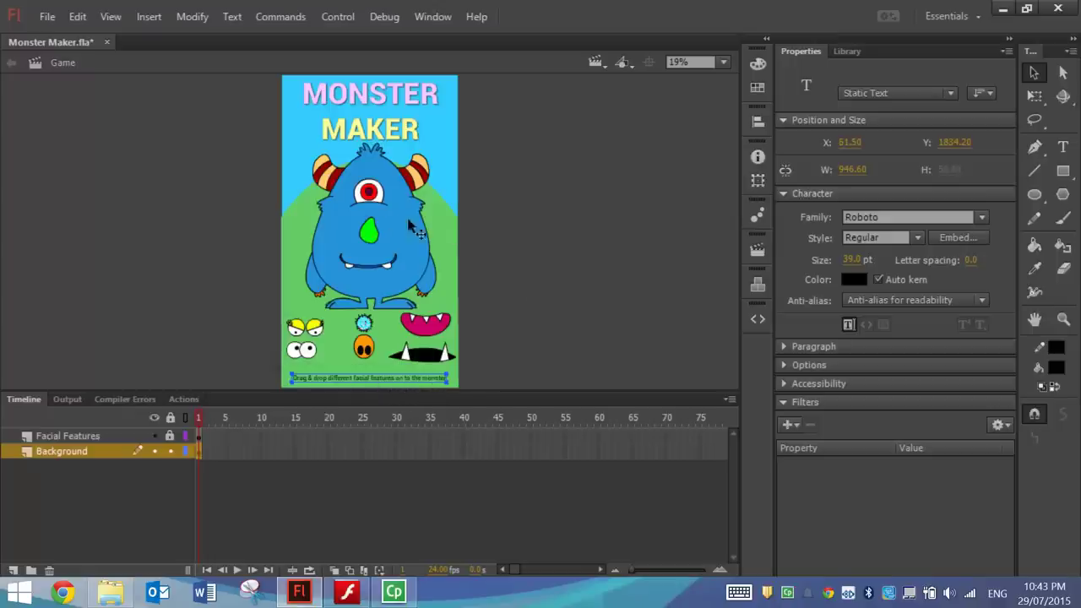
{"action": "left_click", "coordinate": [564, 296]}
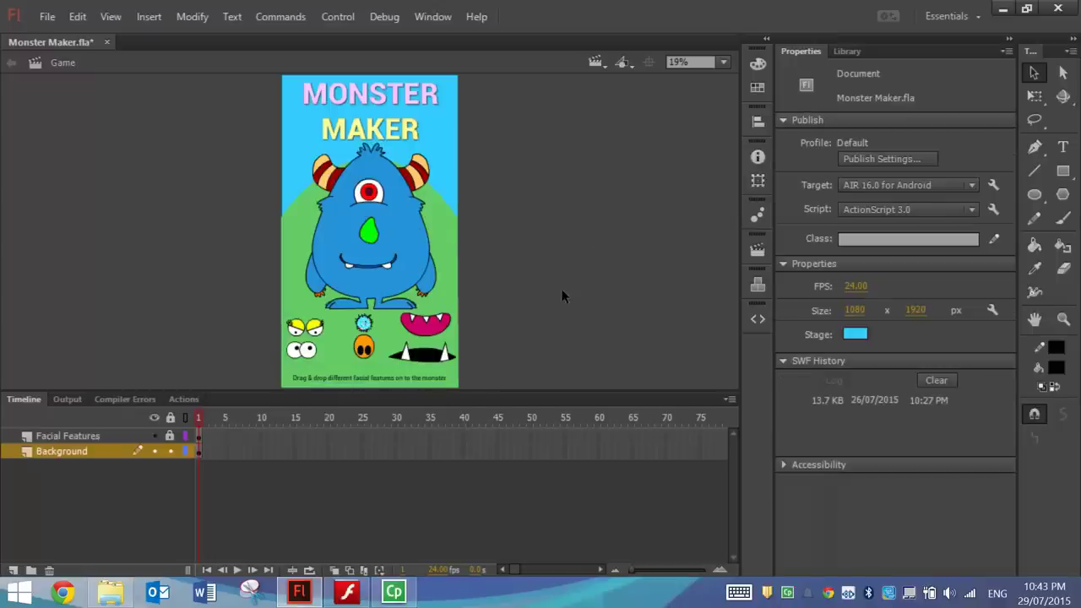
Step: Leave only the Background layer locked and nudge the orange nose slightly down
{"action": "left_click", "coordinate": [378, 361]}
{"action": "left_click", "coordinate": [170, 450]}
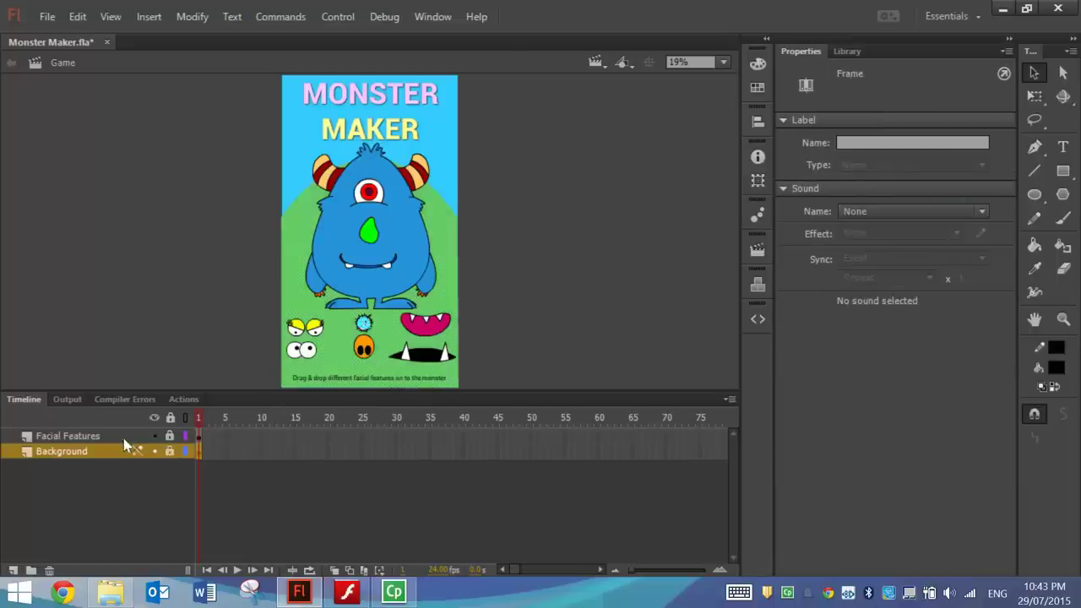
{"action": "left_click", "coordinate": [364, 347]}
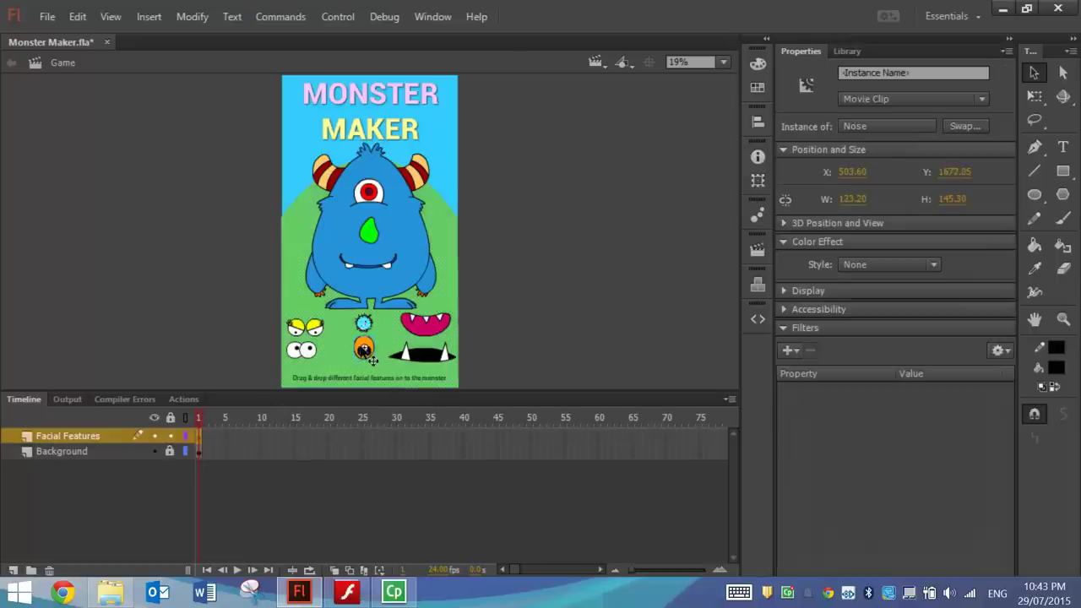
{"action": "left_click", "coordinate": [546, 274]}
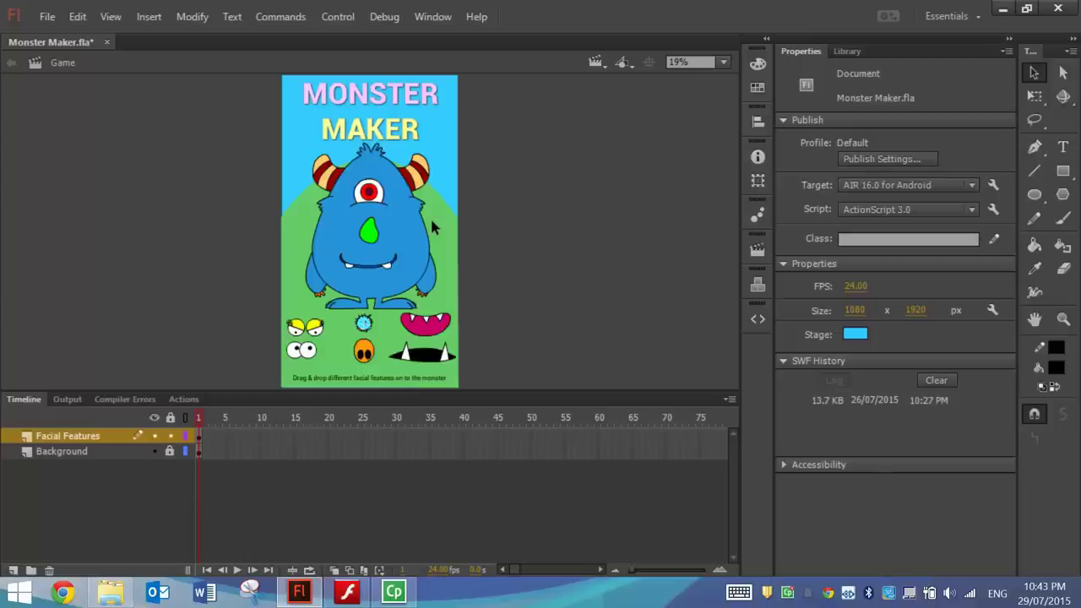
Step: Give the monster's big eye the instance name bigeye and its green nose the instance name green_nose
{"action": "left_click", "coordinate": [380, 198]}
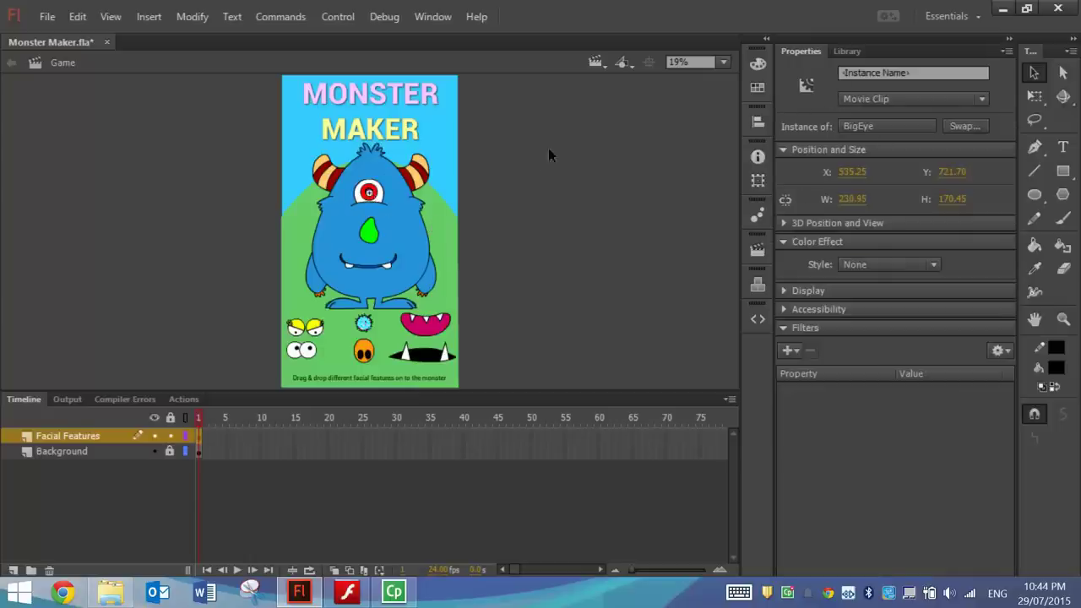
{"action": "left_click", "coordinate": [885, 73]}
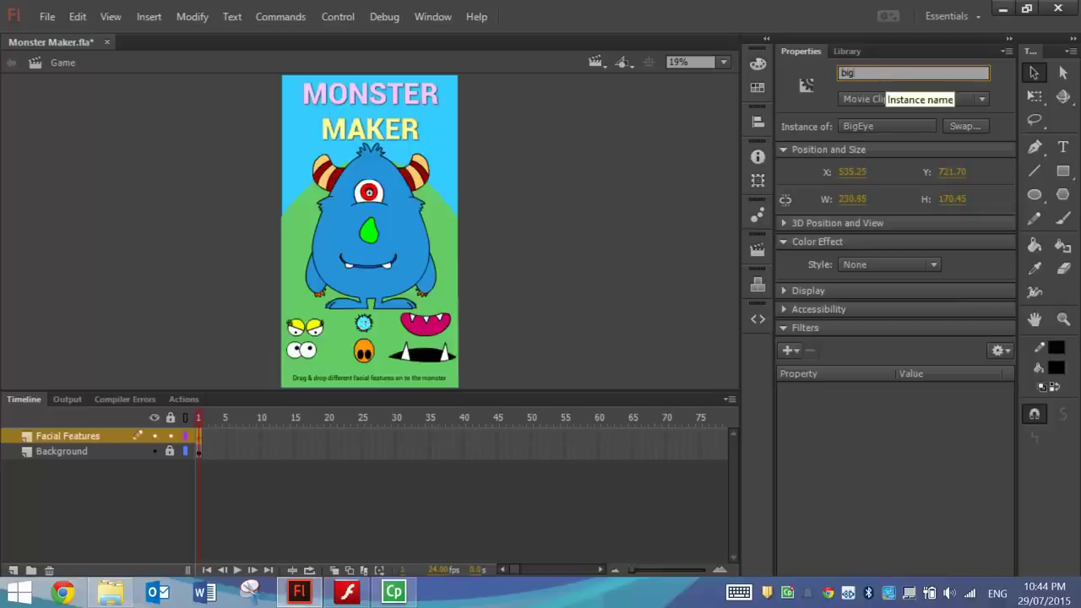
{"action": "type", "text": "bigeye"}
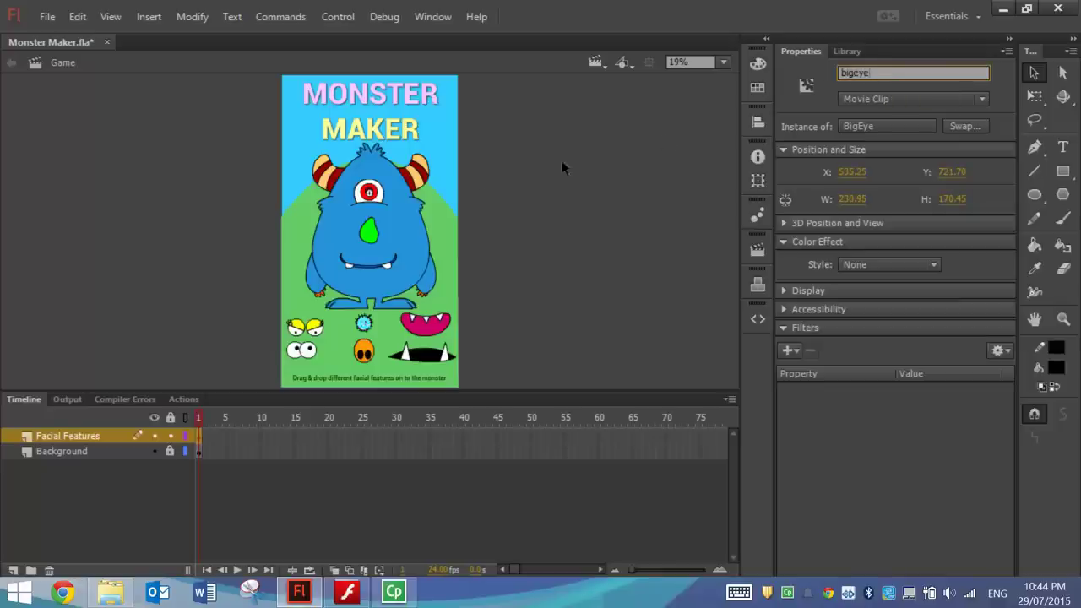
{"action": "left_click", "coordinate": [369, 230]}
{"action": "left_click", "coordinate": [886, 73]}
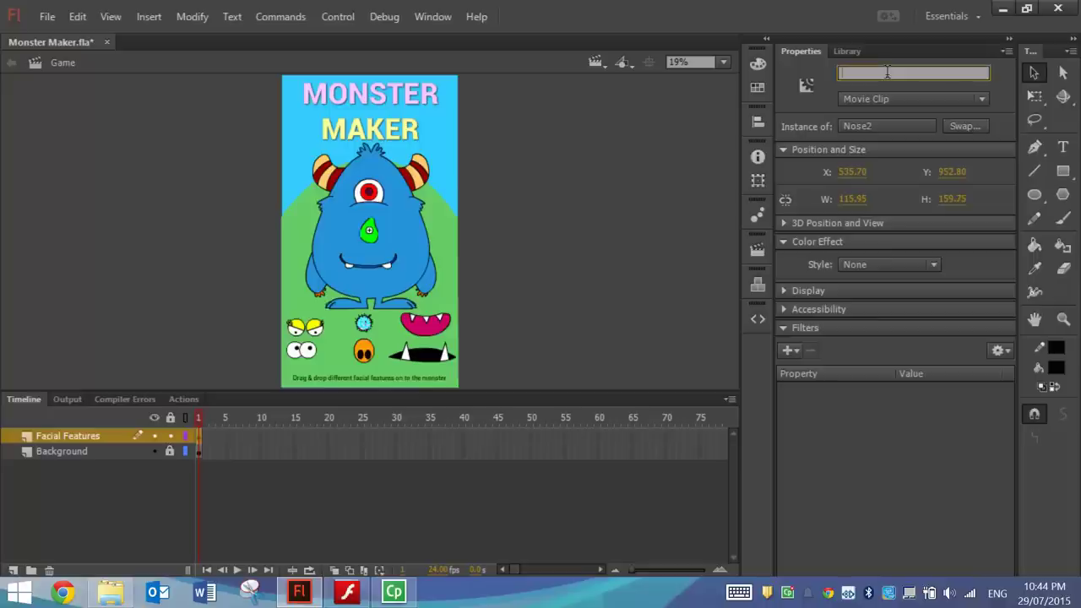
{"action": "type", "text": "green_nose"}
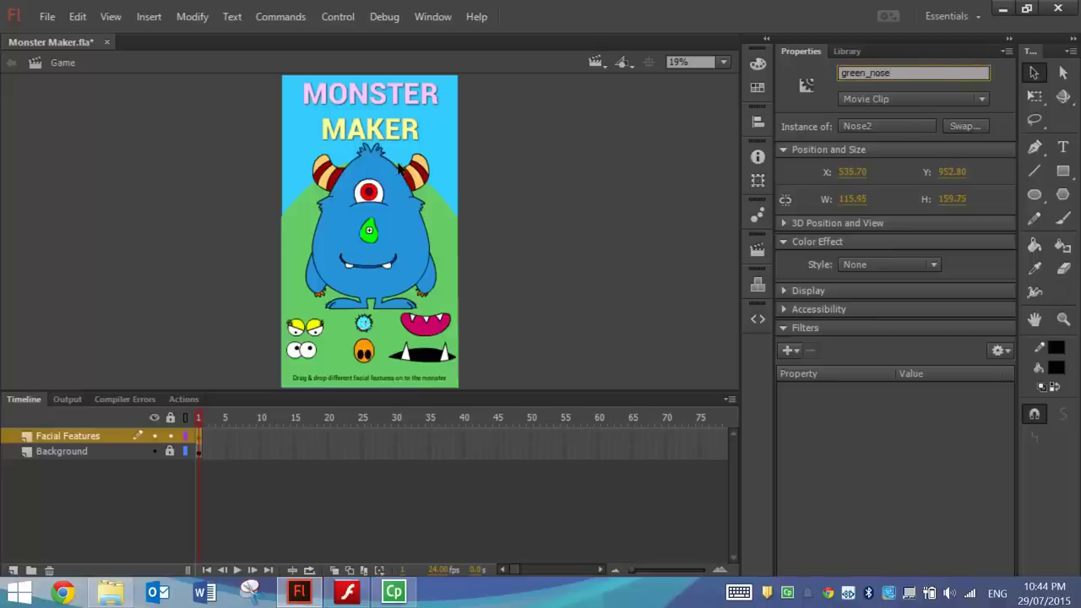
Step: Change the big eye's instance name to big_eye
{"action": "left_click", "coordinate": [369, 194]}
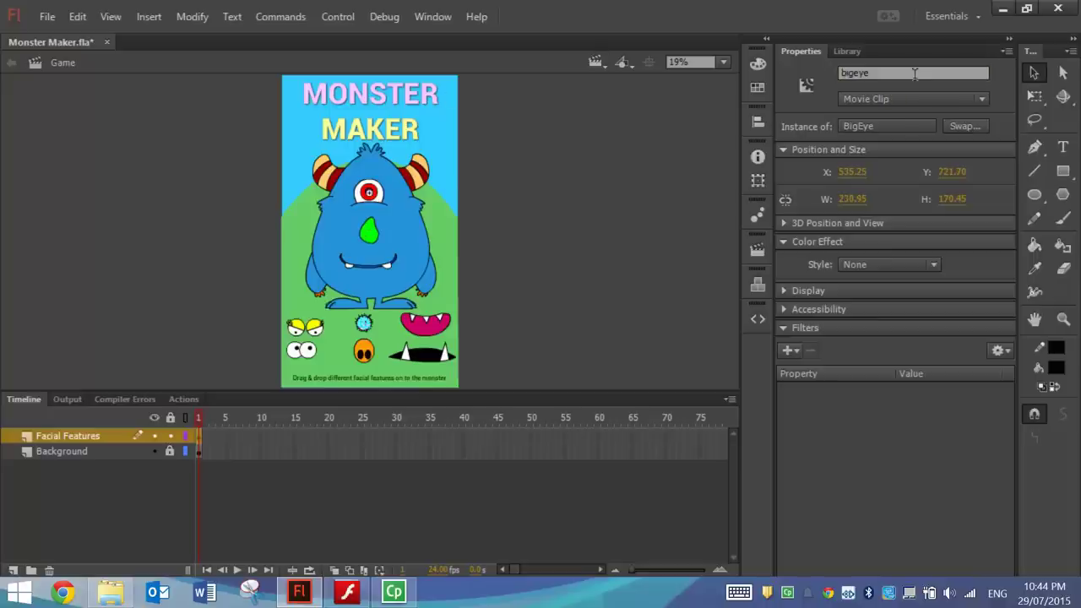
{"action": "left_click", "coordinate": [856, 75]}
{"action": "type", "text": "_"}
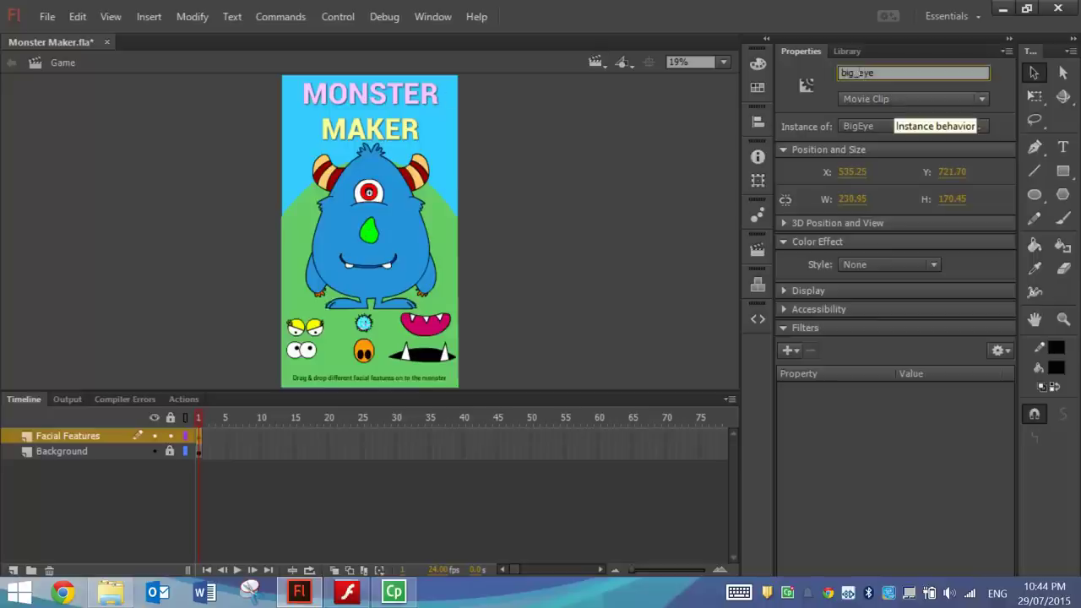
Step: Give the smile on the monster the instance name smiley
{"action": "left_click", "coordinate": [373, 265]}
{"action": "left_click", "coordinate": [900, 75]}
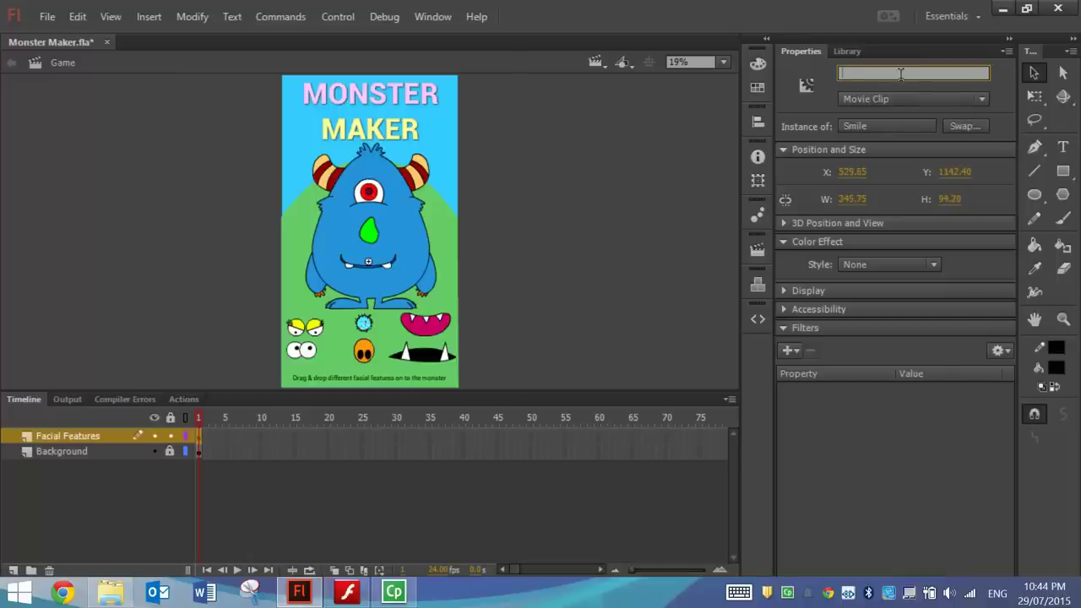
{"action": "type", "text": "smiley"}
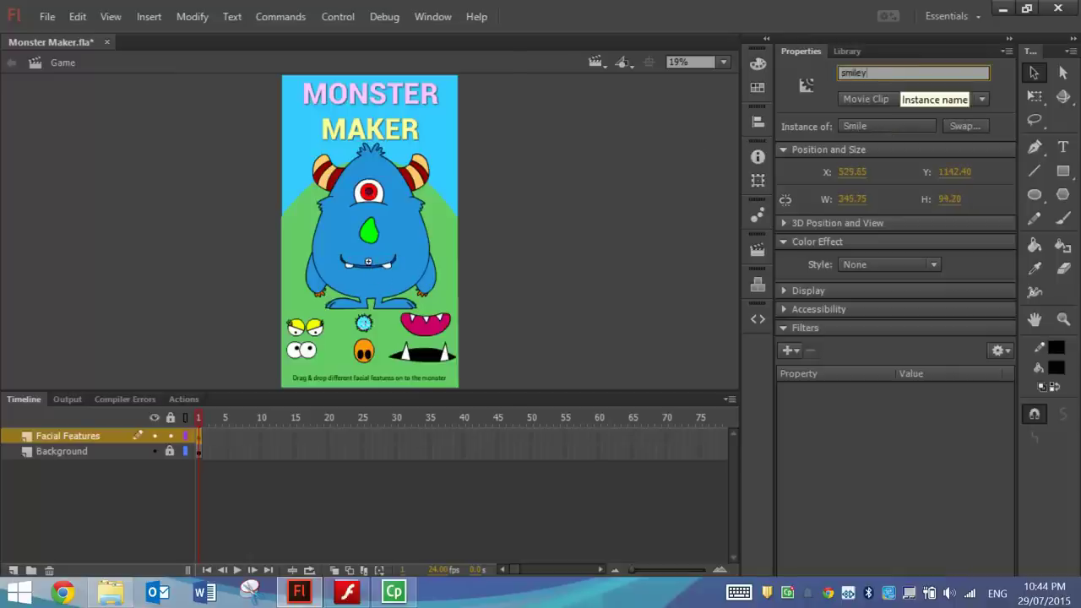
Step: Give the yellow eyes the instance name lady_eyes and the round white eyes below them the instance name normal_eyes
{"action": "left_click", "coordinate": [304, 326]}
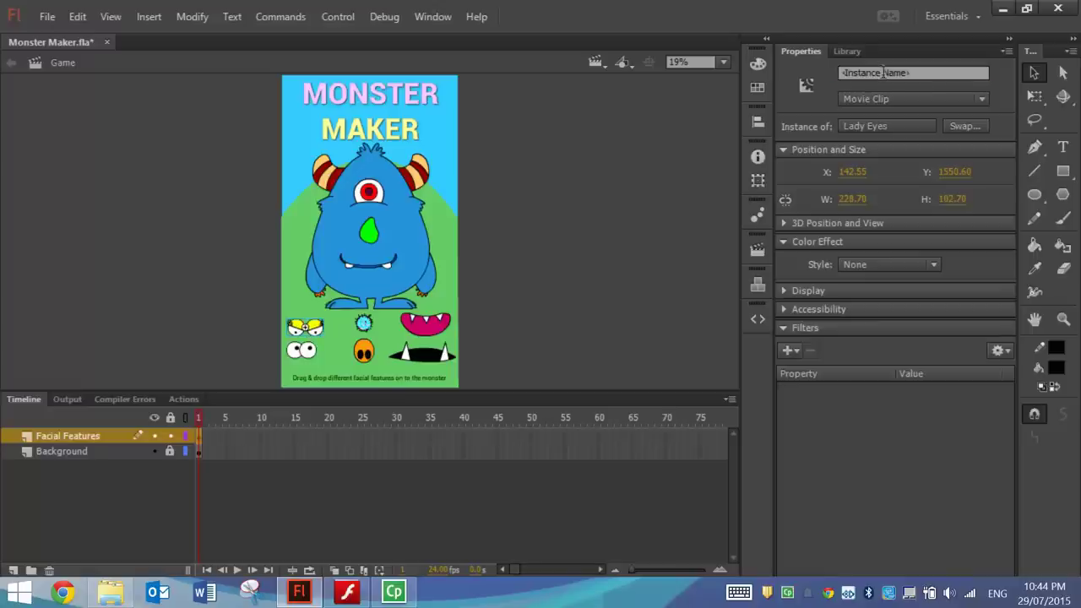
{"action": "left_click", "coordinate": [884, 73]}
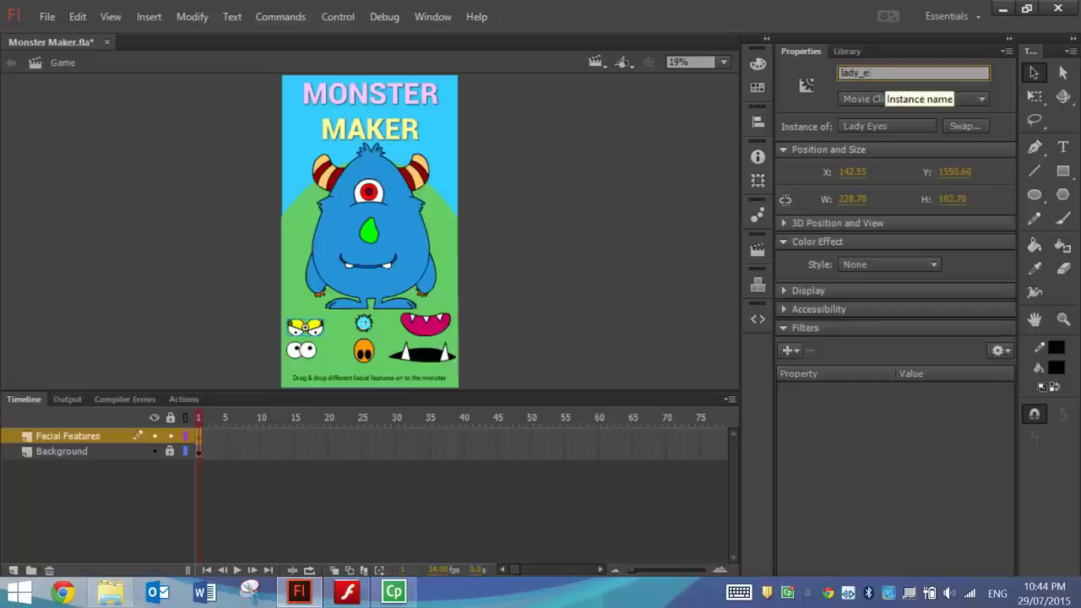
{"action": "left_click", "coordinate": [317, 350]}
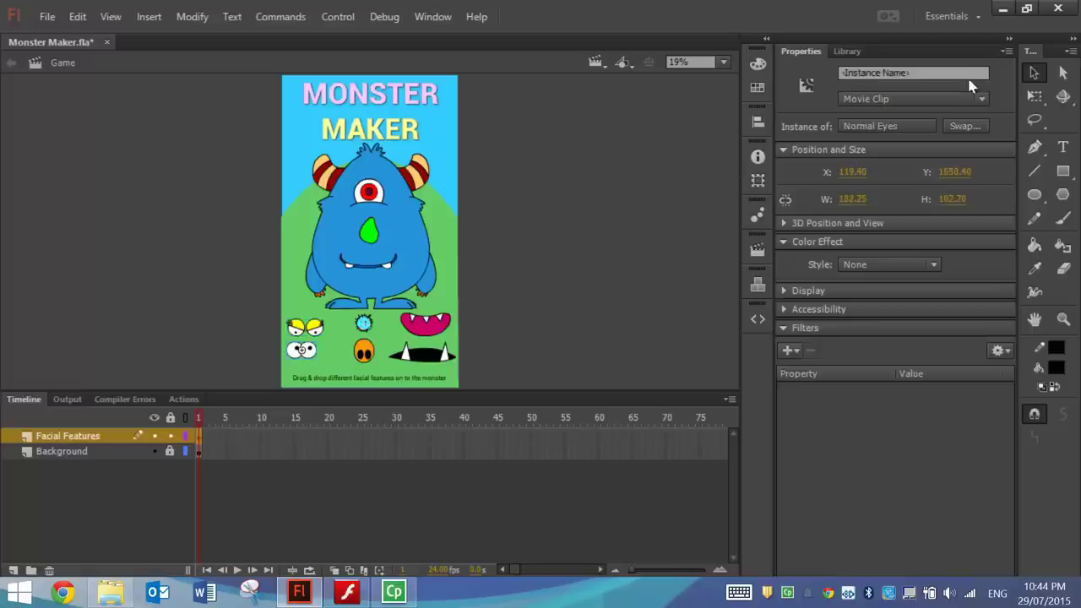
{"action": "left_click", "coordinate": [934, 74]}
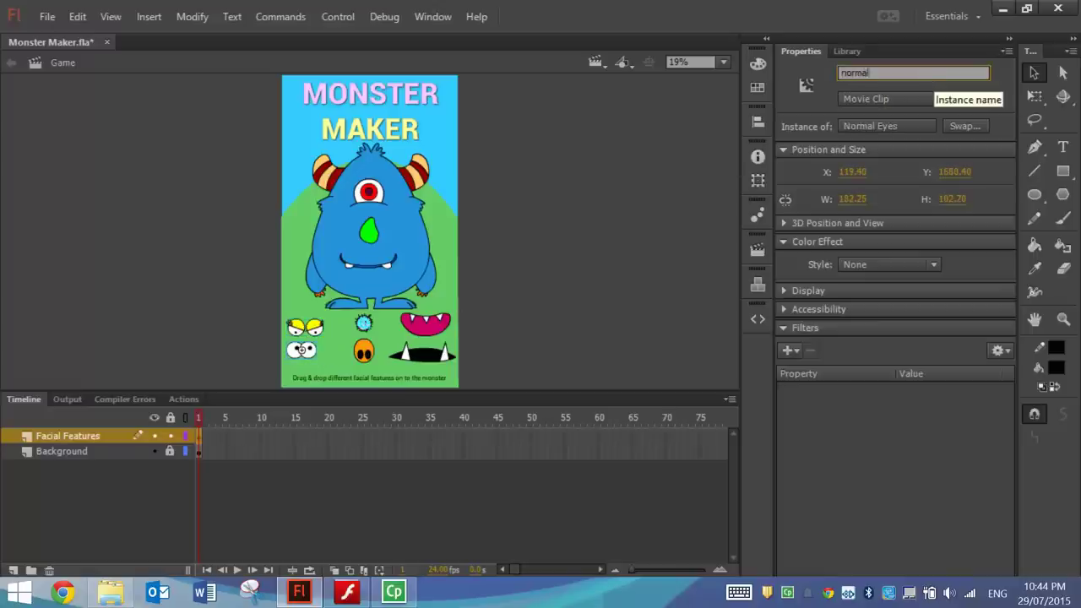
Step: Give the orange nose the instance name orange_nose and the blue hairy nose the instance name hairy_nose
{"action": "left_click", "coordinate": [364, 353]}
{"action": "left_click", "coordinate": [870, 73]}
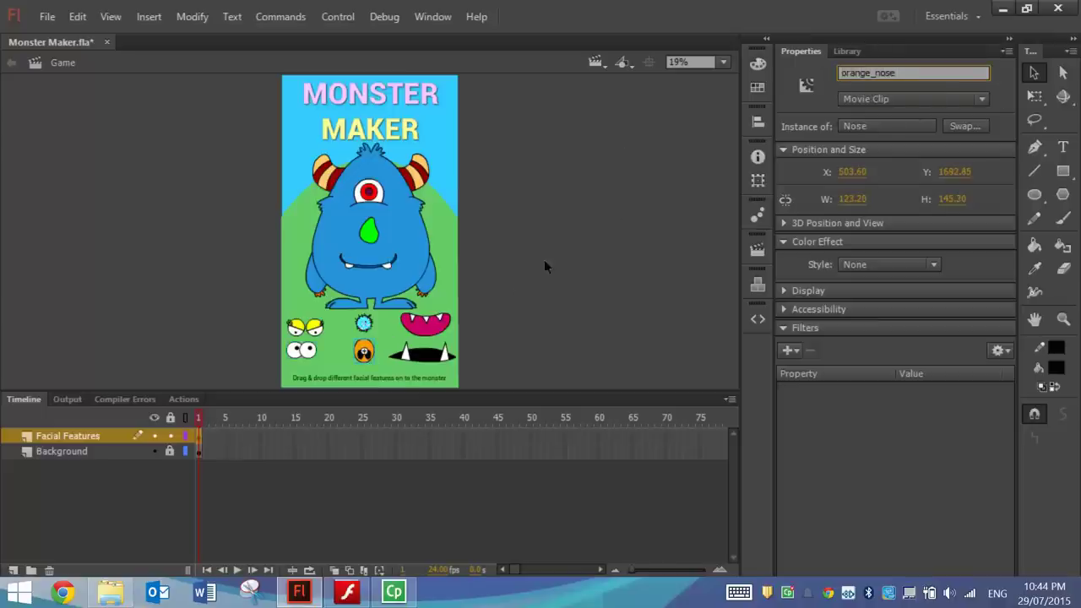
{"action": "left_click", "coordinate": [363, 323]}
{"action": "left_click", "coordinate": [853, 74]}
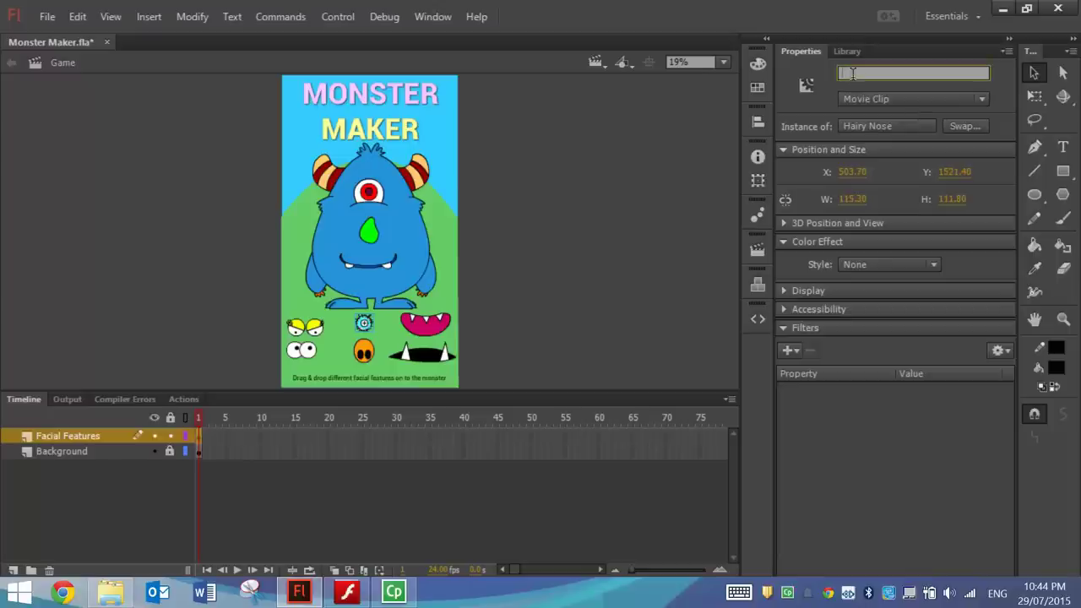
{"action": "type", "text": "hairy_nose"}
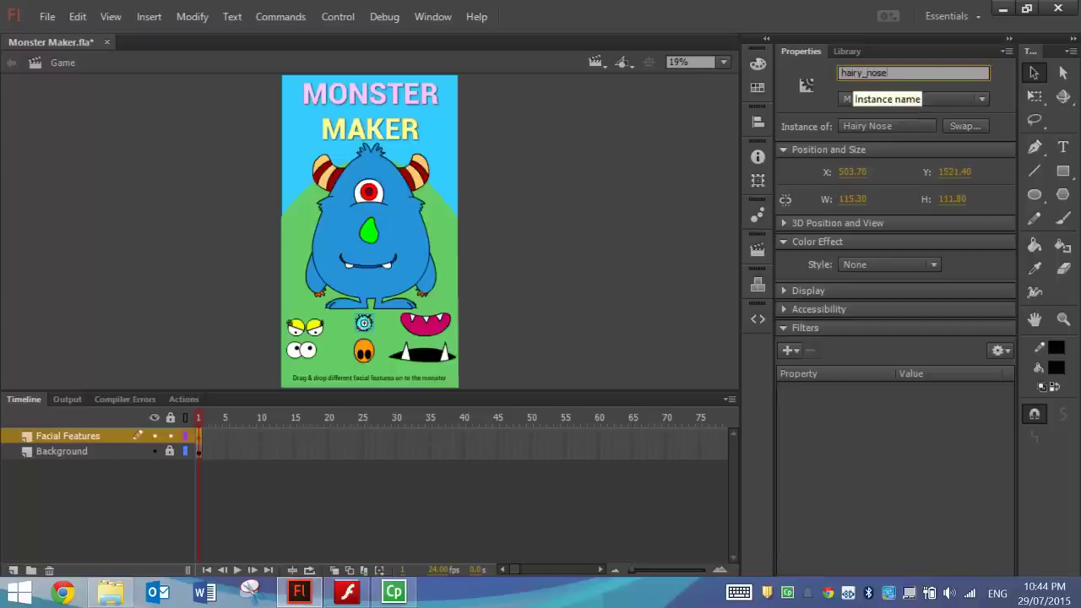
Step: Give the pink mouth the instance name pink_mouth and the black mouth with teeth the instance name fangs
{"action": "left_click", "coordinate": [424, 328]}
{"action": "left_click", "coordinate": [905, 76]}
{"action": "type", "text": "pink_mouth"}
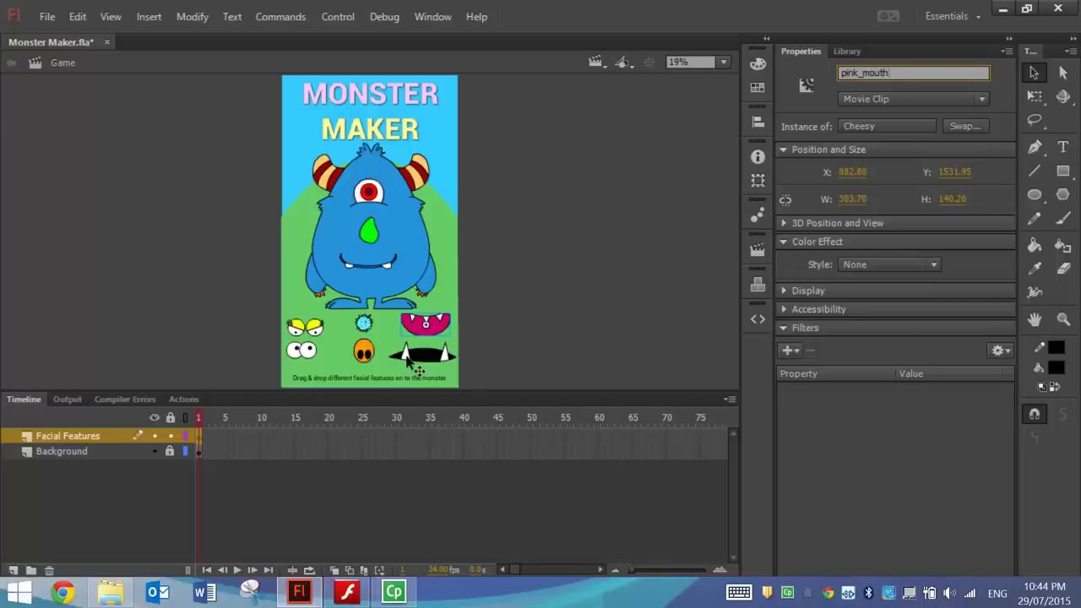
{"action": "left_click", "coordinate": [420, 358]}
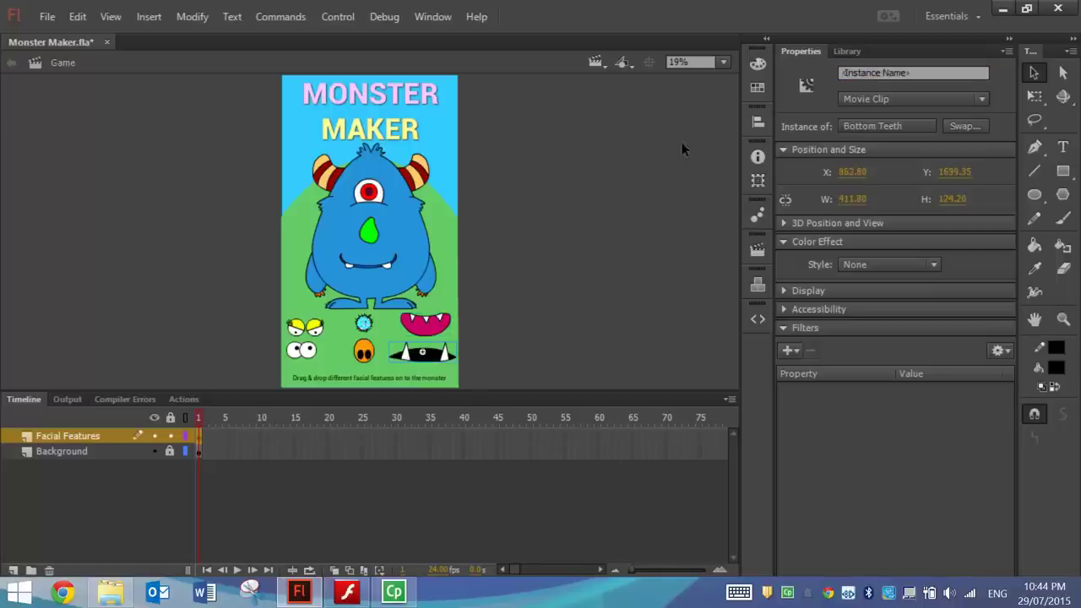
{"action": "left_click", "coordinate": [855, 74]}
{"action": "type", "text": "fangs"}
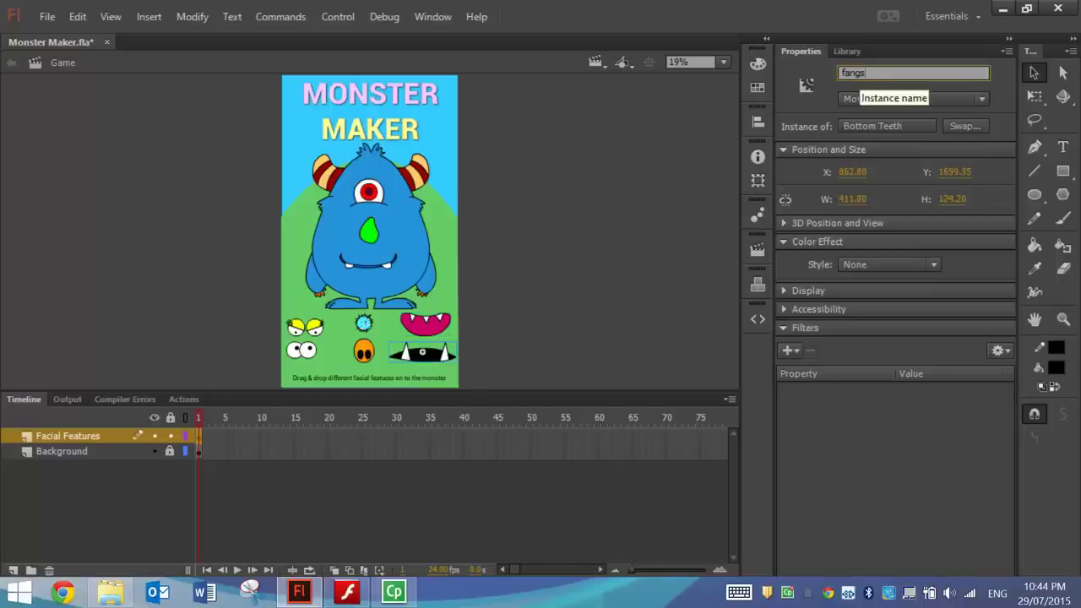
Step: Check the instance names of the pink mouth, the smile, the green nose and the big eye
{"action": "left_click", "coordinate": [435, 329]}
{"action": "left_click", "coordinate": [372, 257]}
{"action": "left_click", "coordinate": [369, 230]}
{"action": "left_click", "coordinate": [369, 194]}
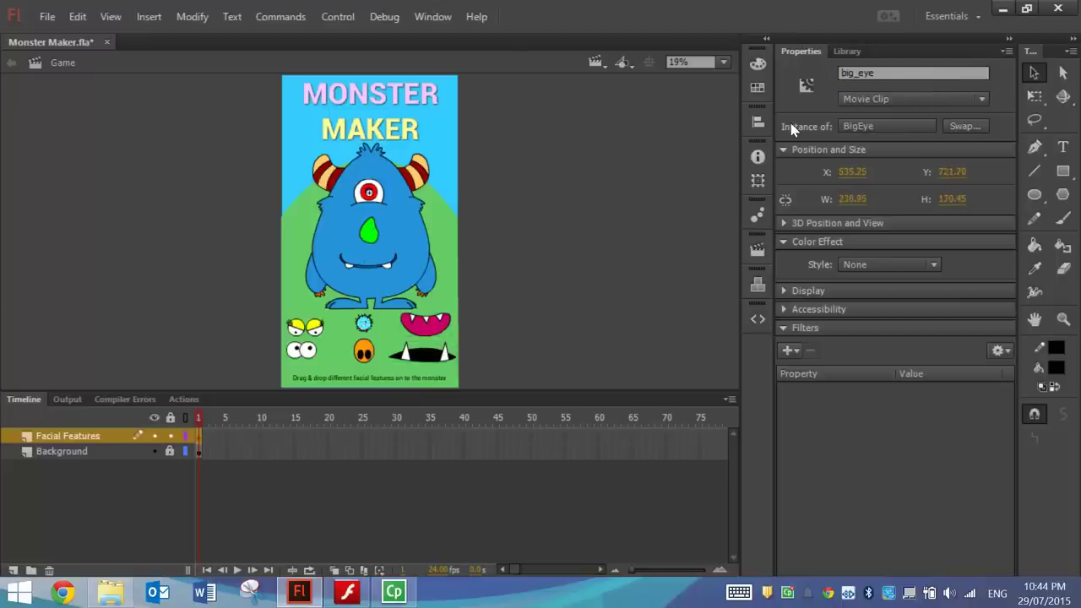
{"action": "left_click", "coordinate": [462, 198]}
Step: Add the ActionScript Drag and Drop code snippet to the monster's big eye
{"action": "left_click", "coordinate": [381, 195]}
{"action": "left_click", "coordinate": [426, 16]}
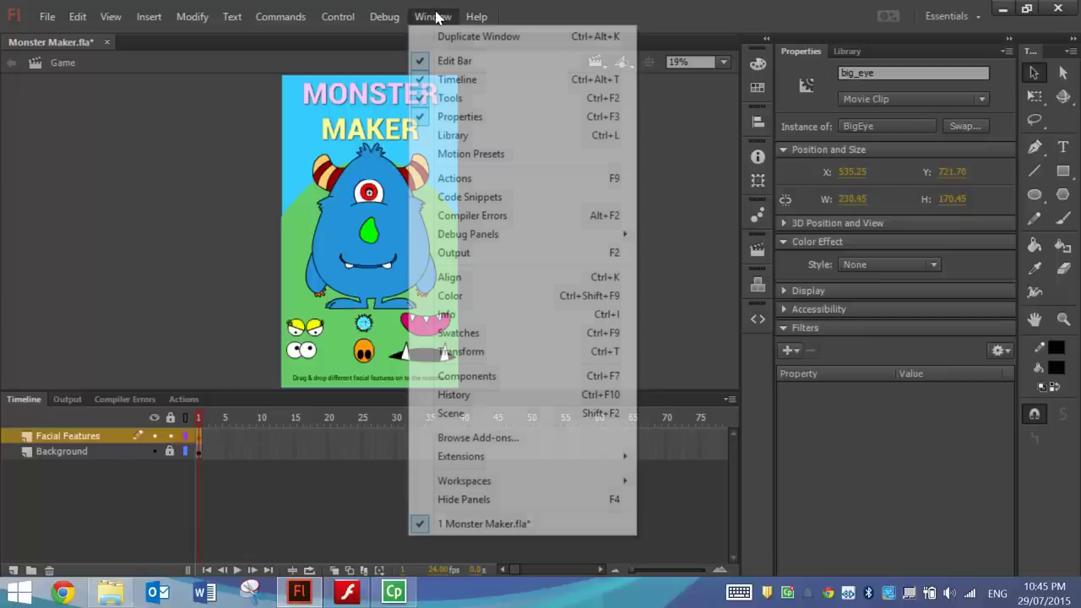
{"action": "left_click", "coordinate": [507, 197]}
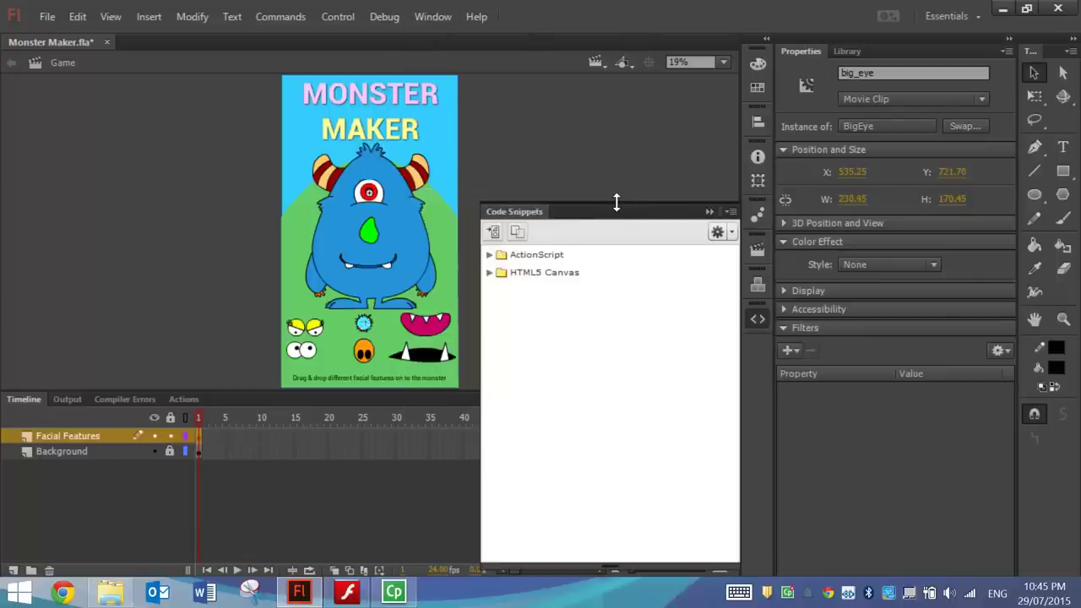
{"action": "left_click", "coordinate": [489, 255]}
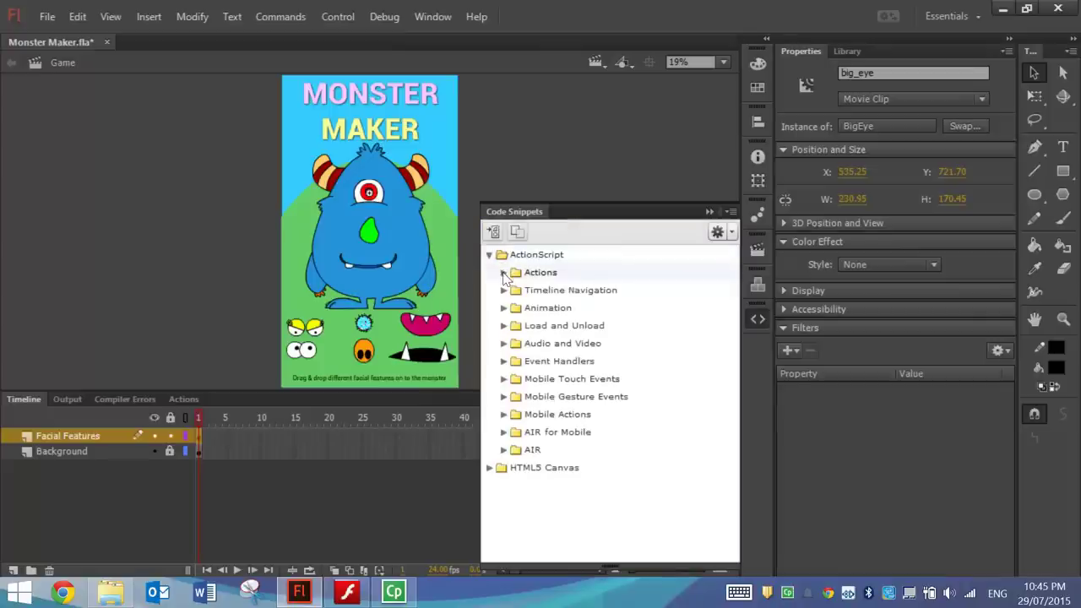
{"action": "left_click", "coordinate": [504, 272]}
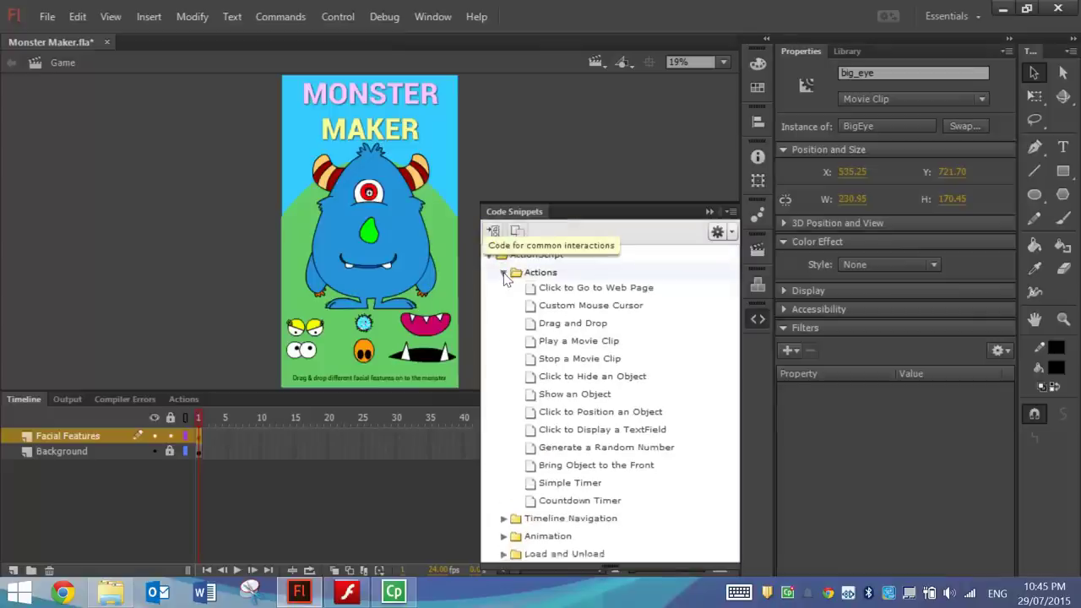
{"action": "double_click", "coordinate": [581, 331]}
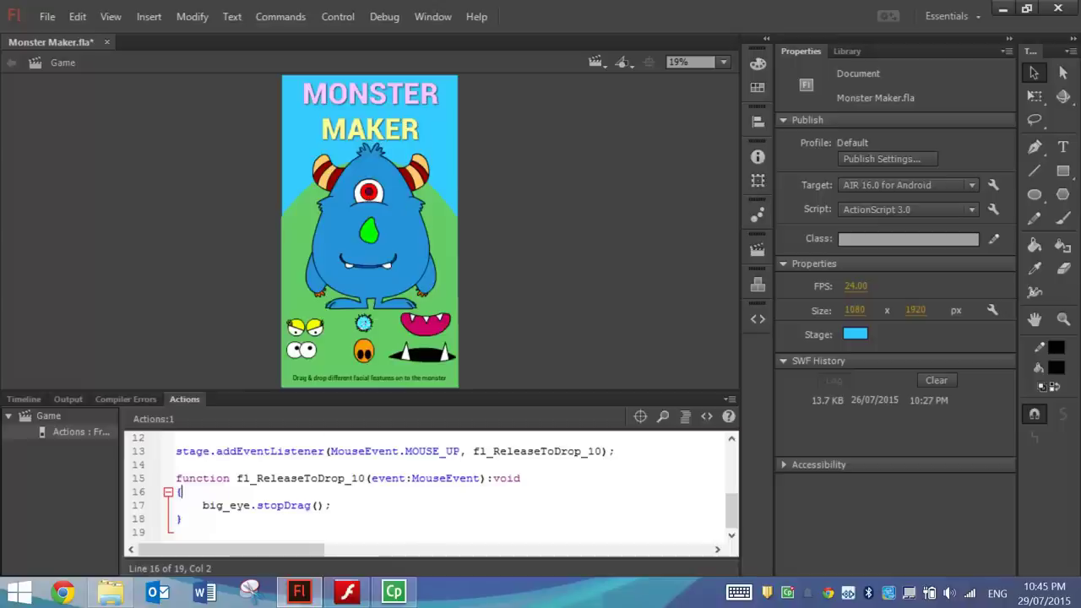
Step: Examine the startDrag and stopDrag lines in the code generated for big_eye
{"action": "scroll", "coordinate": [431, 485], "scroll_direction": "up", "scroll_amount": 2}
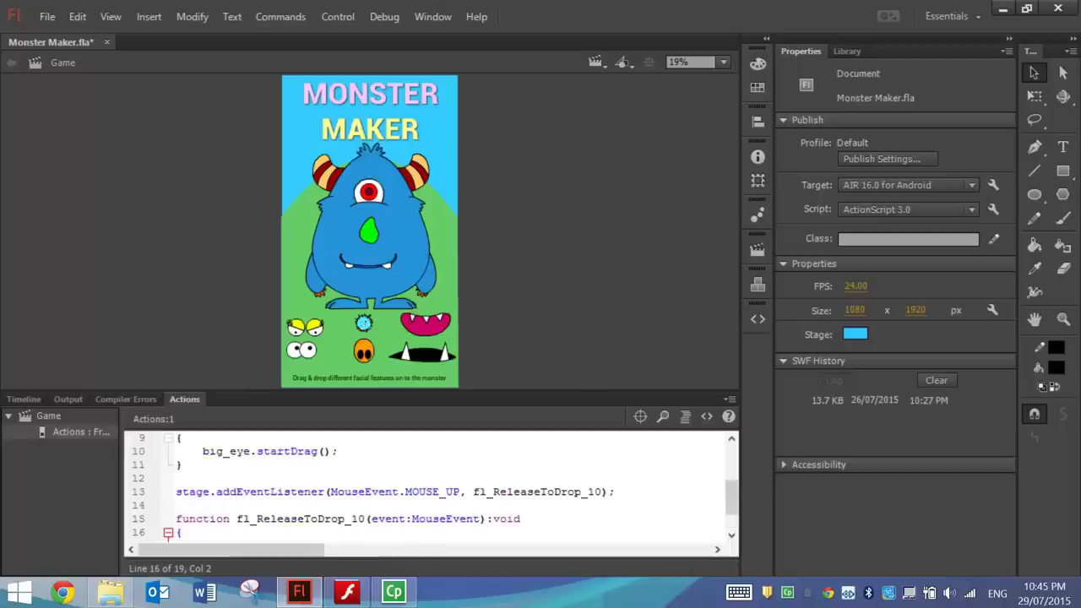
{"action": "left_click_drag", "start_coordinate": [312, 491], "coordinate": [221, 502]}
{"action": "left_click", "coordinate": [337, 491]}
{"action": "scroll", "coordinate": [431, 486], "scroll_direction": "down", "scroll_amount": 1}
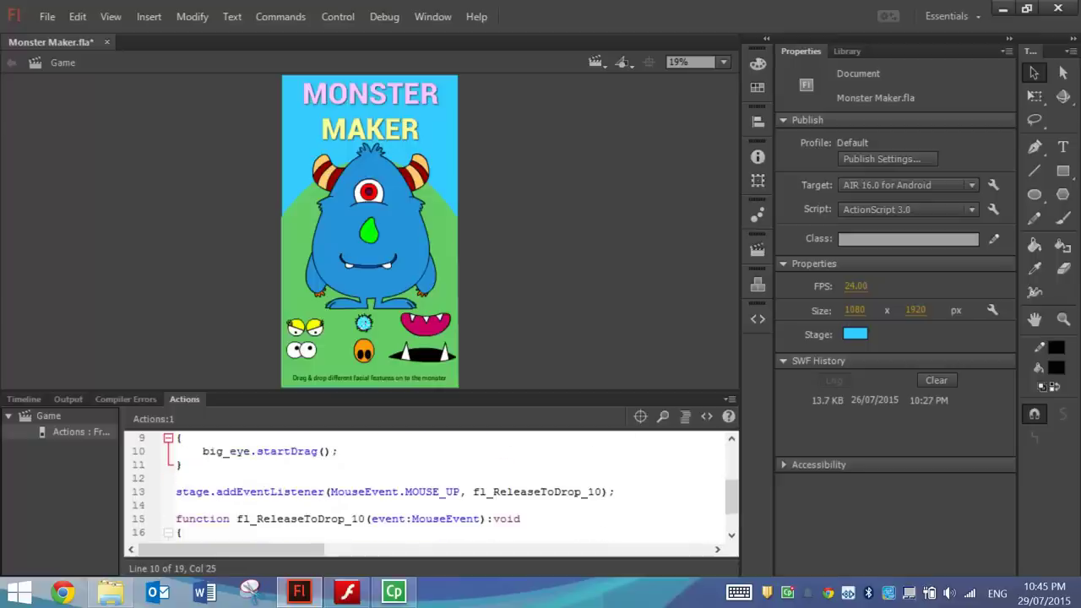
{"action": "scroll", "coordinate": [436, 486], "scroll_direction": "down", "scroll_amount": 1}
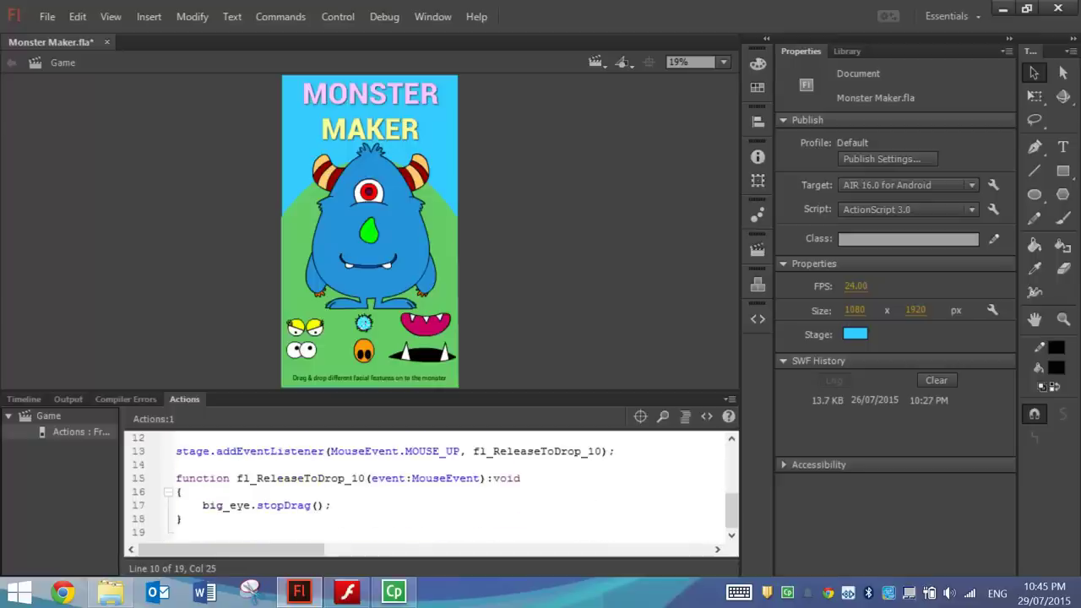
{"action": "left_click_drag", "start_coordinate": [202, 505], "coordinate": [318, 505]}
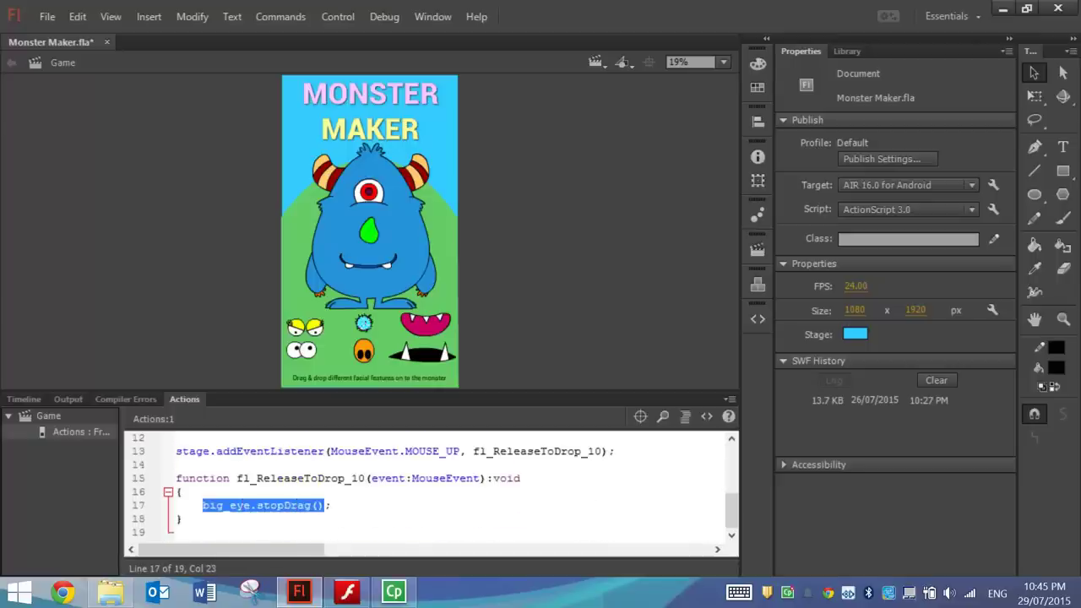
{"action": "left_click", "coordinate": [331, 505]}
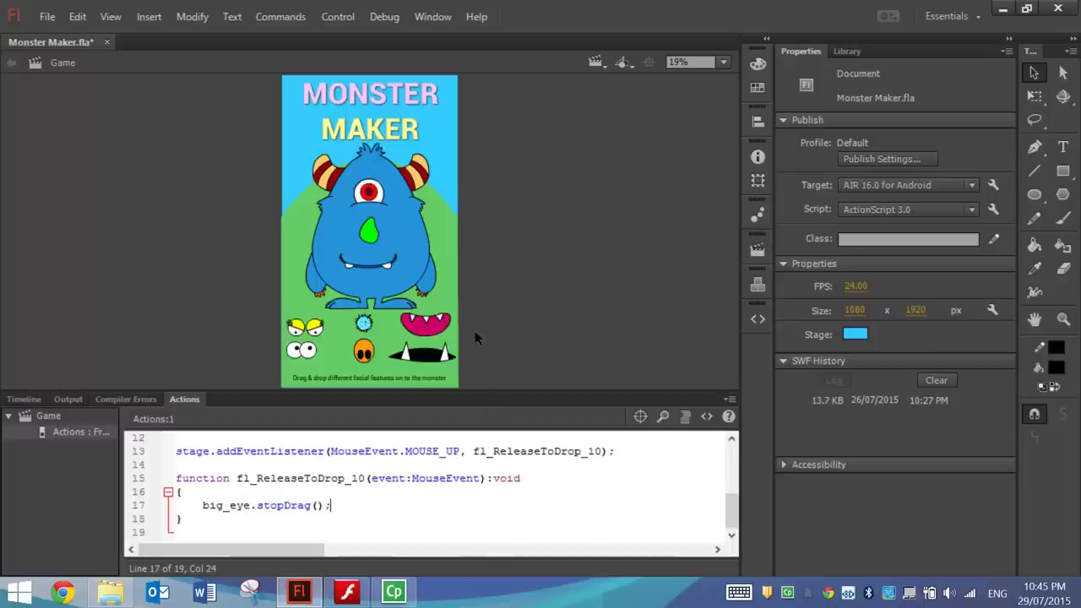
Step: Add the Drag and Drop code snippet to the monster's green nose and to its smile
{"action": "left_click", "coordinate": [372, 239]}
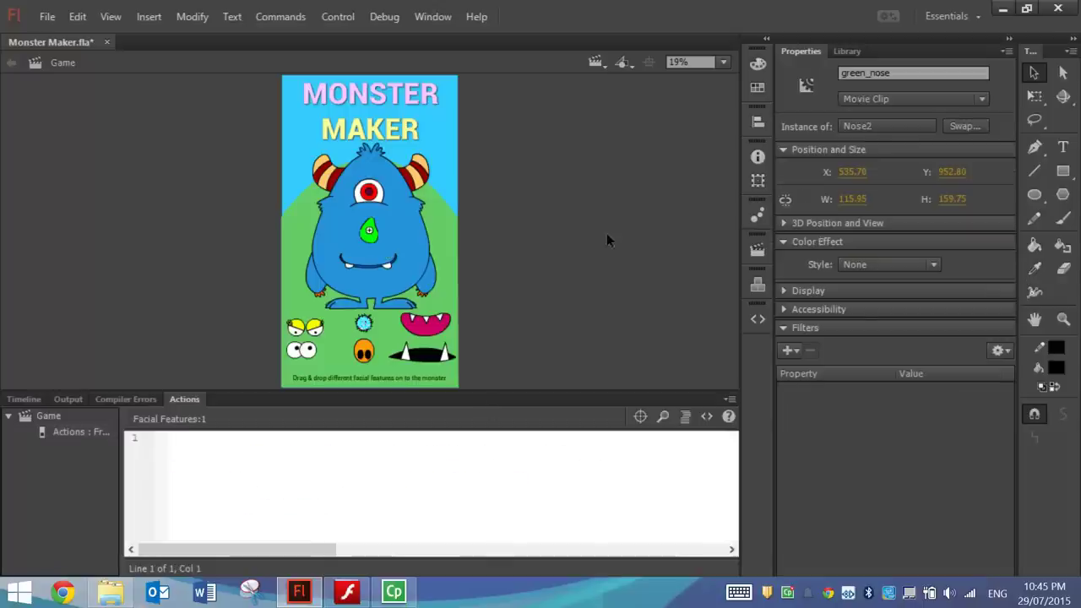
{"action": "left_click", "coordinate": [757, 319]}
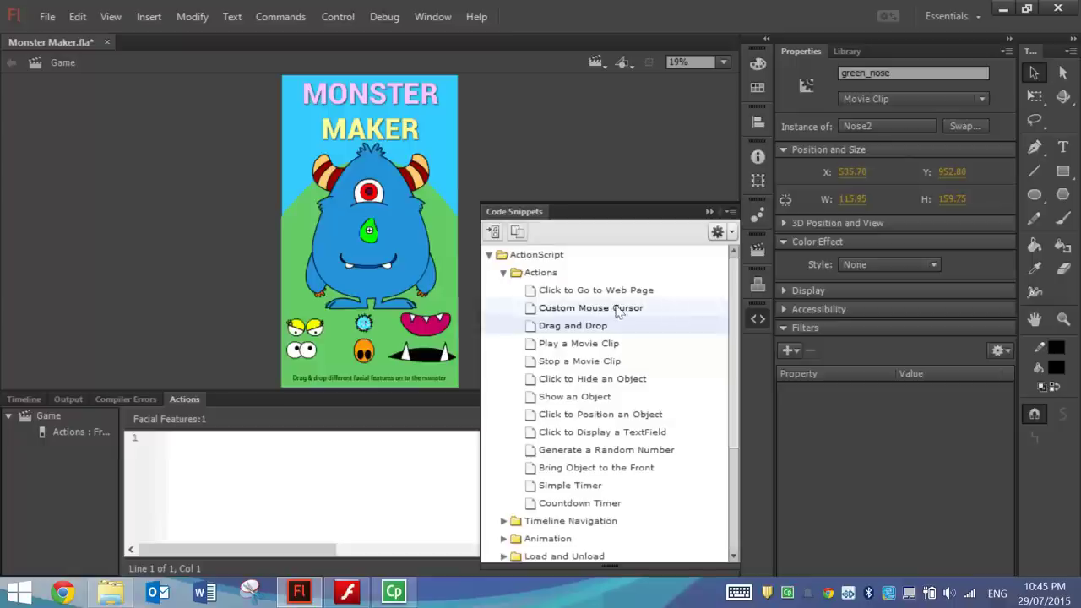
{"action": "double_click", "coordinate": [572, 325]}
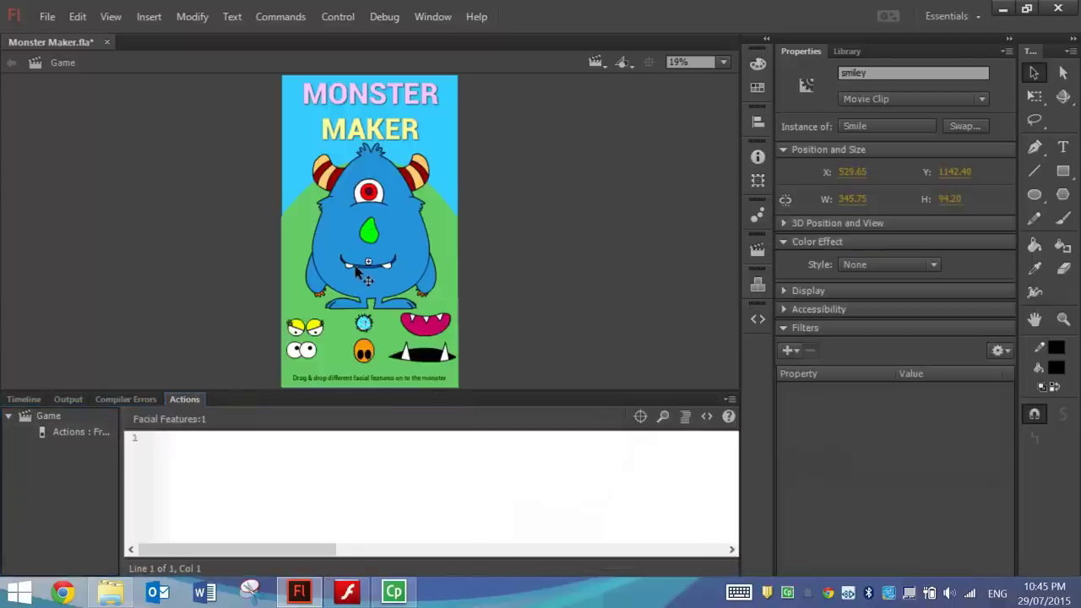
{"action": "left_click", "coordinate": [758, 318]}
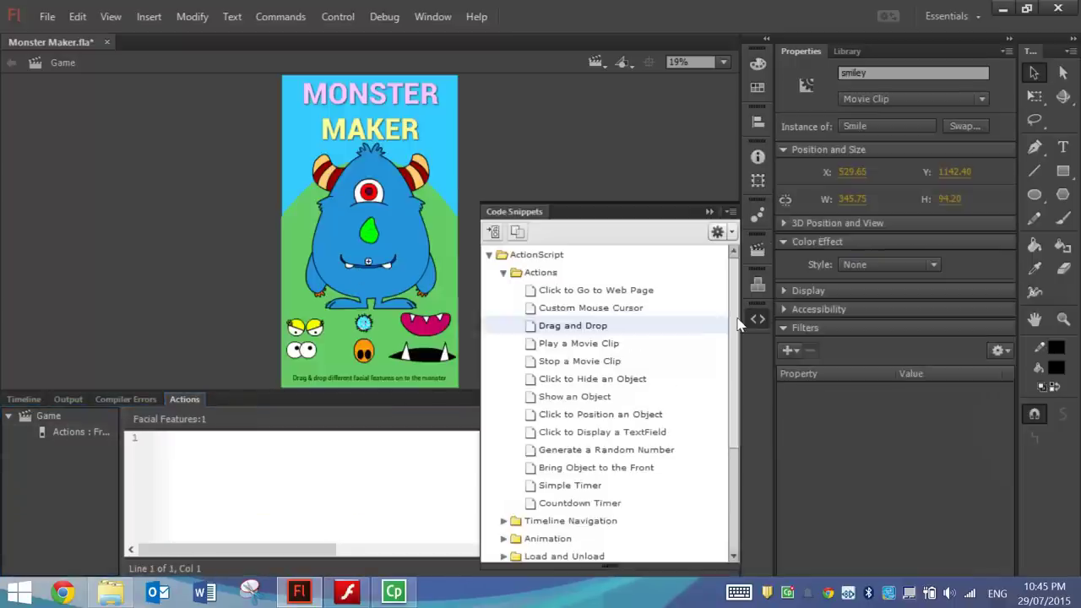
{"action": "double_click", "coordinate": [572, 325]}
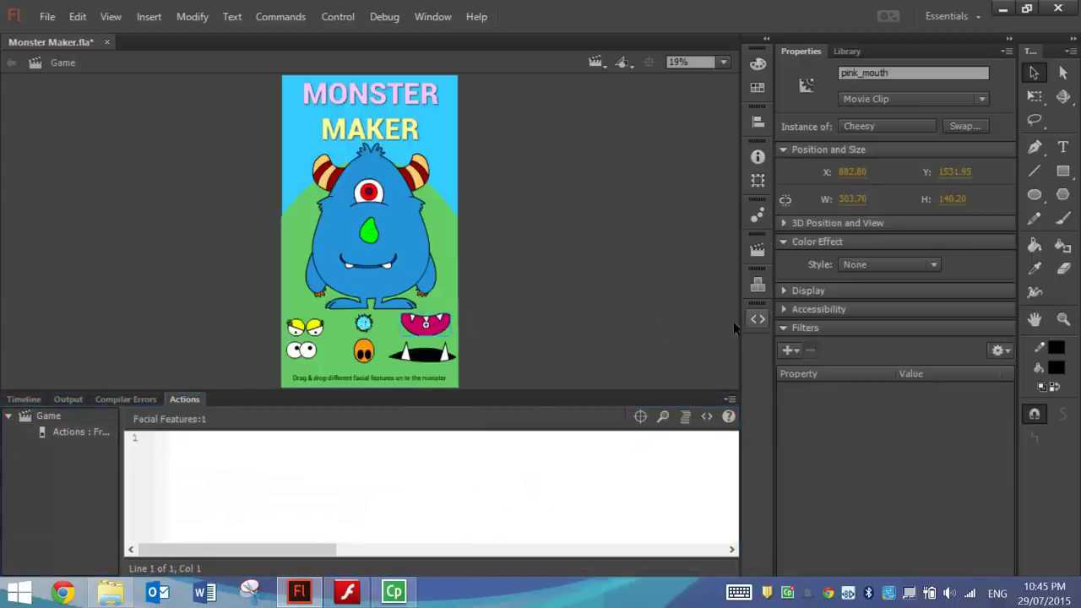
Step: Add the Drag and Drop code snippet to the pink mouth and to the fangs
{"action": "left_click", "coordinate": [754, 319]}
{"action": "double_click", "coordinate": [596, 325]}
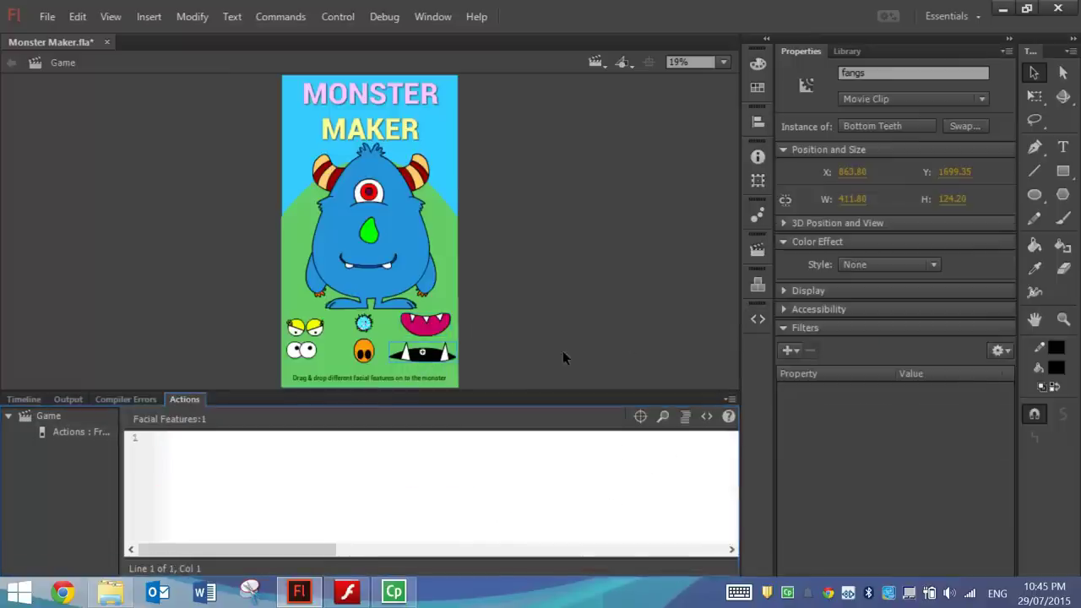
{"action": "left_click", "coordinate": [758, 318]}
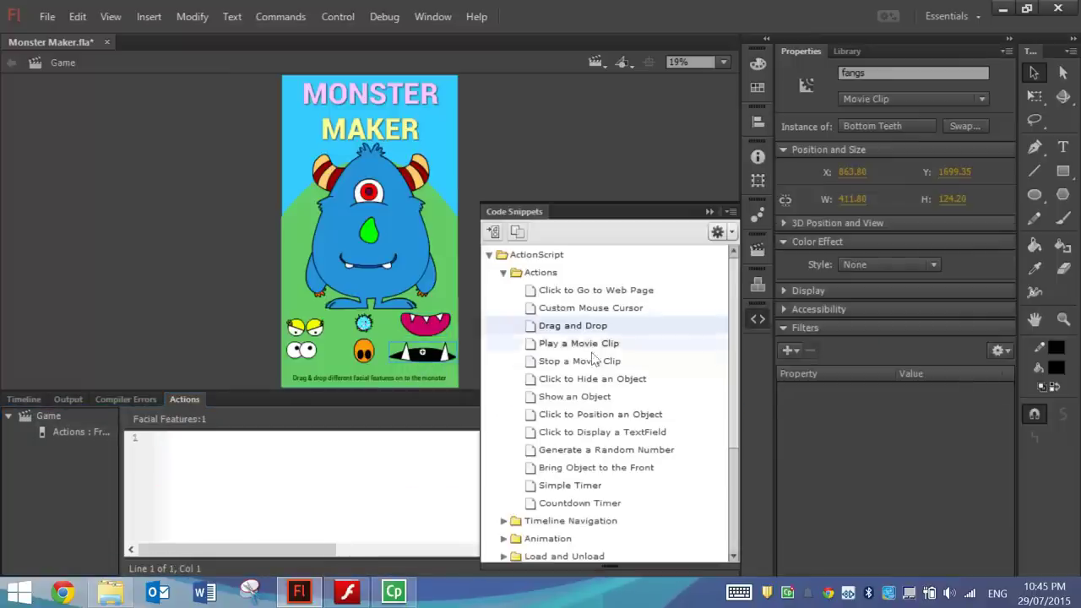
{"action": "double_click", "coordinate": [563, 326]}
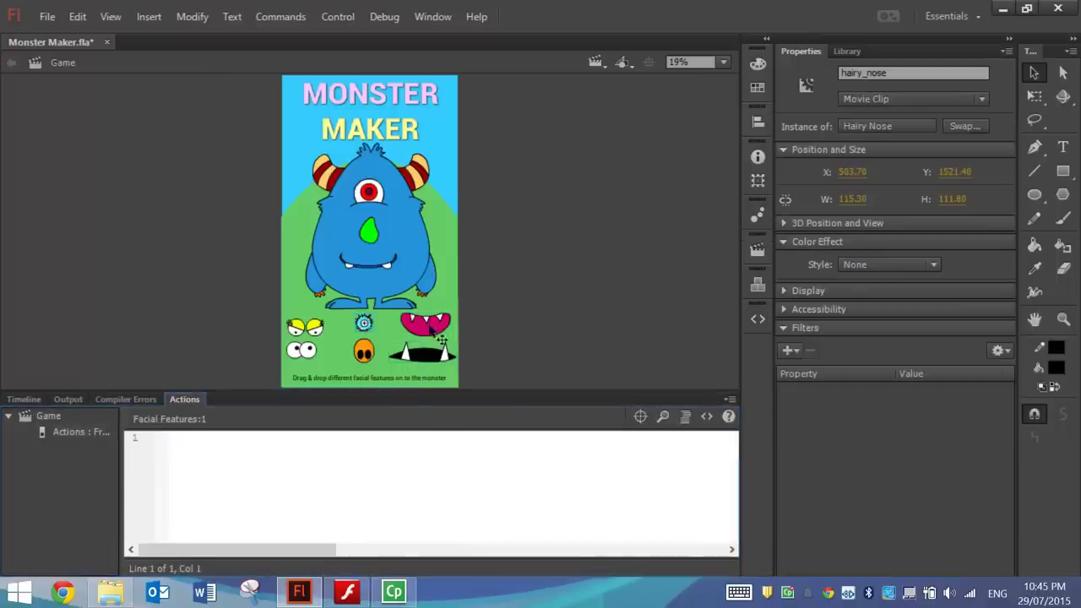
Step: Add the Drag and Drop code snippet to the hairy nose and to the orange nose
{"action": "left_click", "coordinate": [757, 319]}
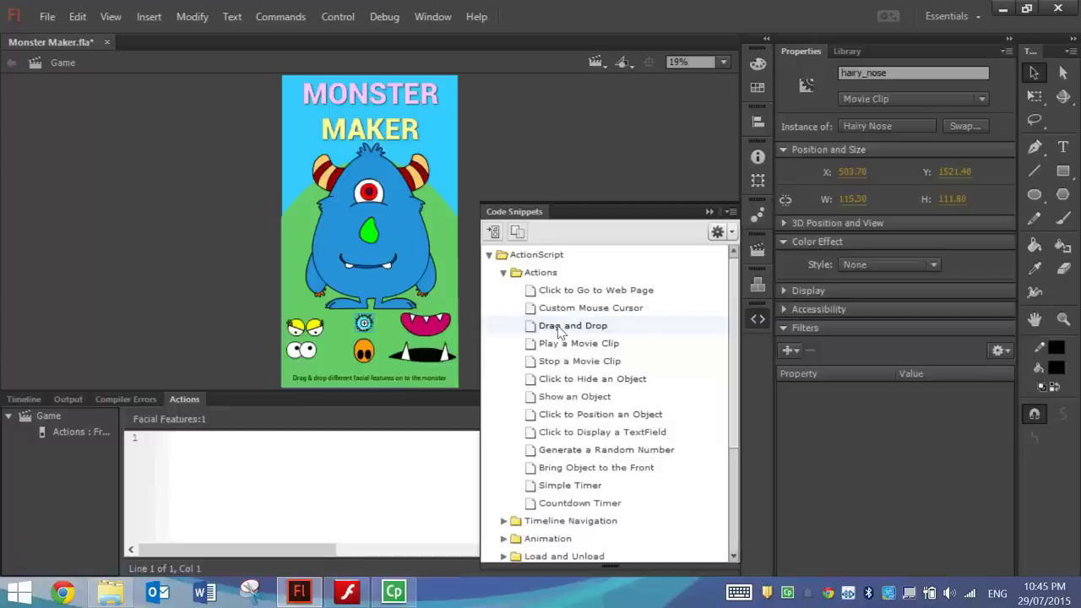
{"action": "double_click", "coordinate": [559, 326]}
{"action": "left_click", "coordinate": [363, 351]}
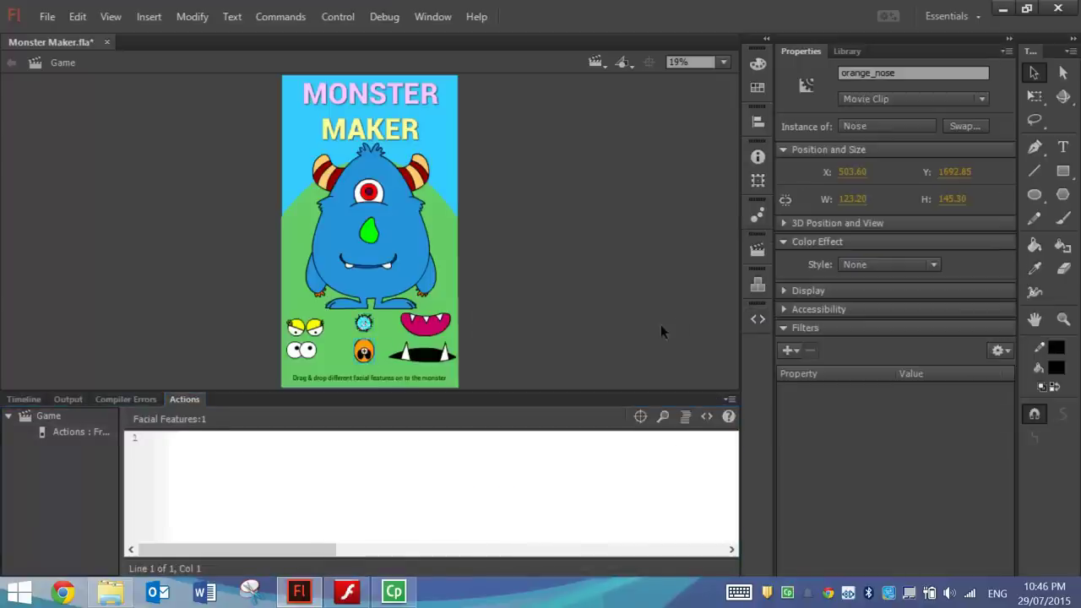
{"action": "left_click", "coordinate": [757, 318]}
{"action": "double_click", "coordinate": [564, 326]}
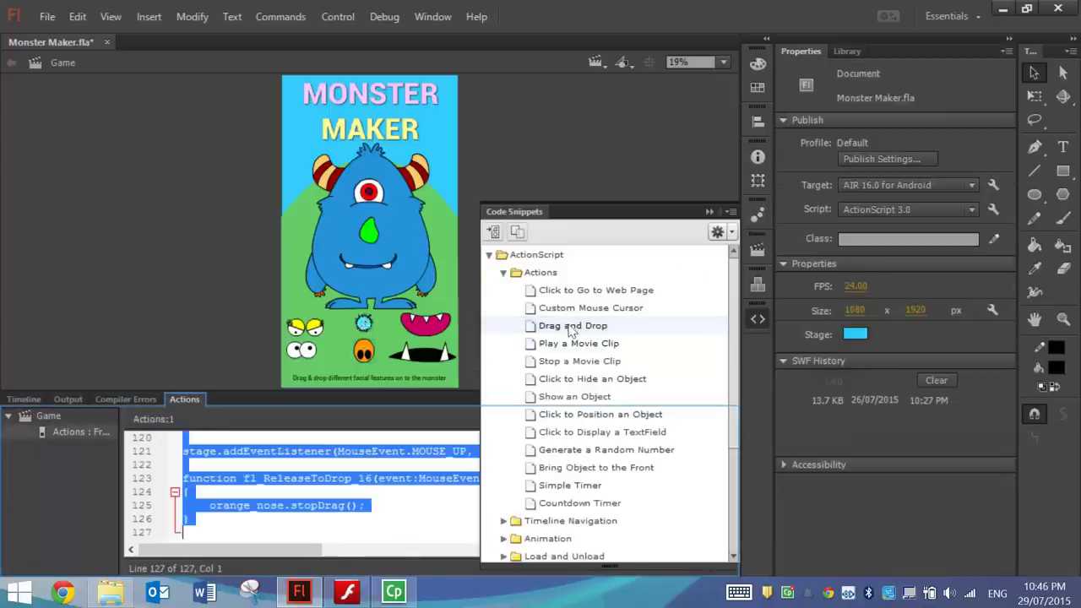
Step: Add the Drag and Drop code snippet to the yellow lady eyes and to the normal white eyes
{"action": "left_click", "coordinate": [309, 331]}
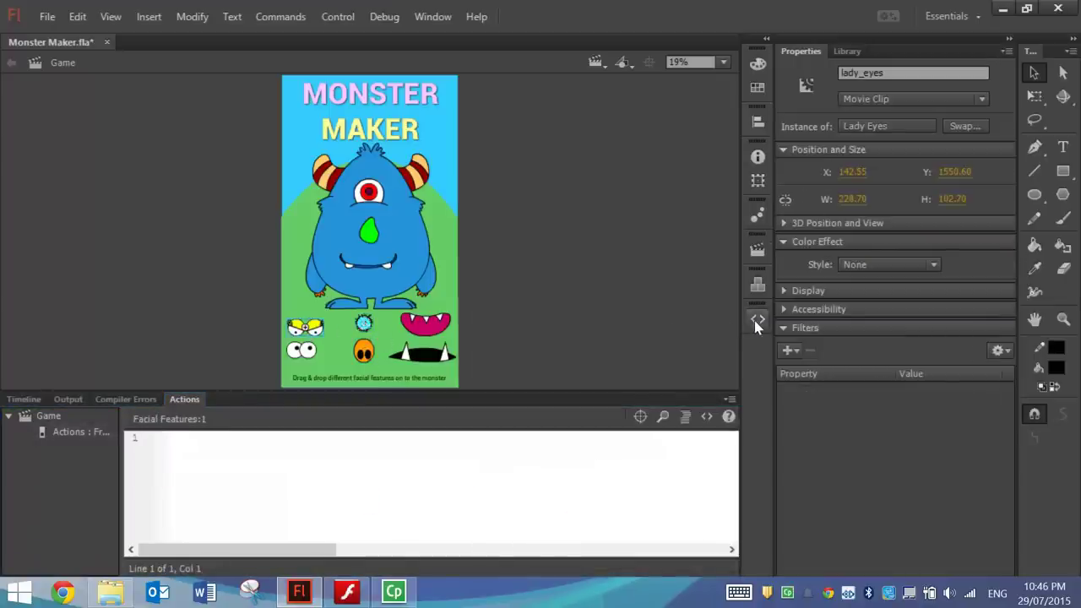
{"action": "left_click", "coordinate": [757, 319]}
{"action": "double_click", "coordinate": [564, 326]}
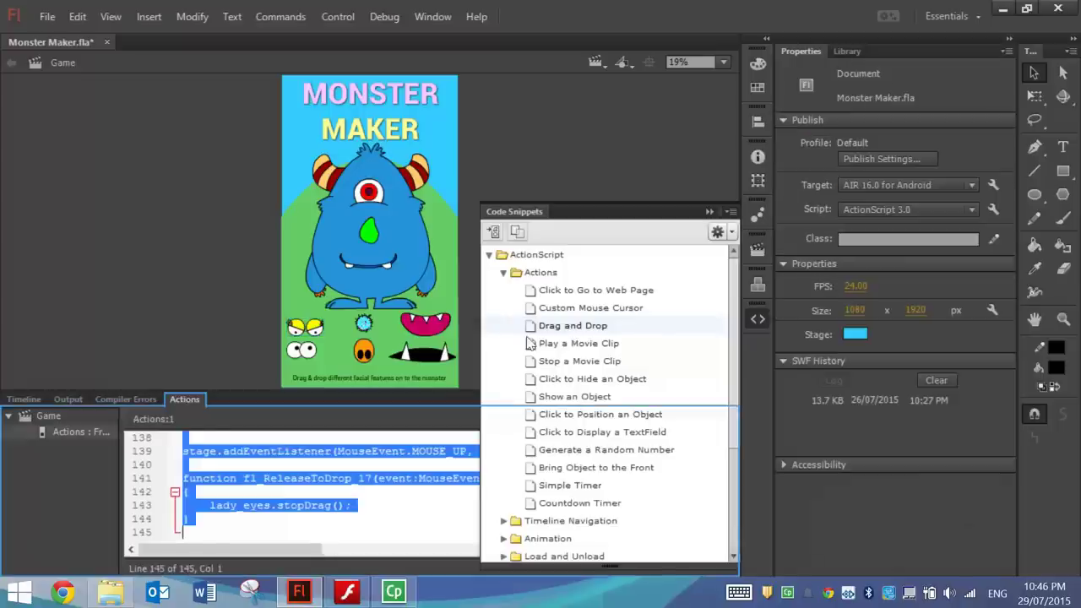
{"action": "left_click", "coordinate": [302, 348]}
{"action": "left_click", "coordinate": [757, 319]}
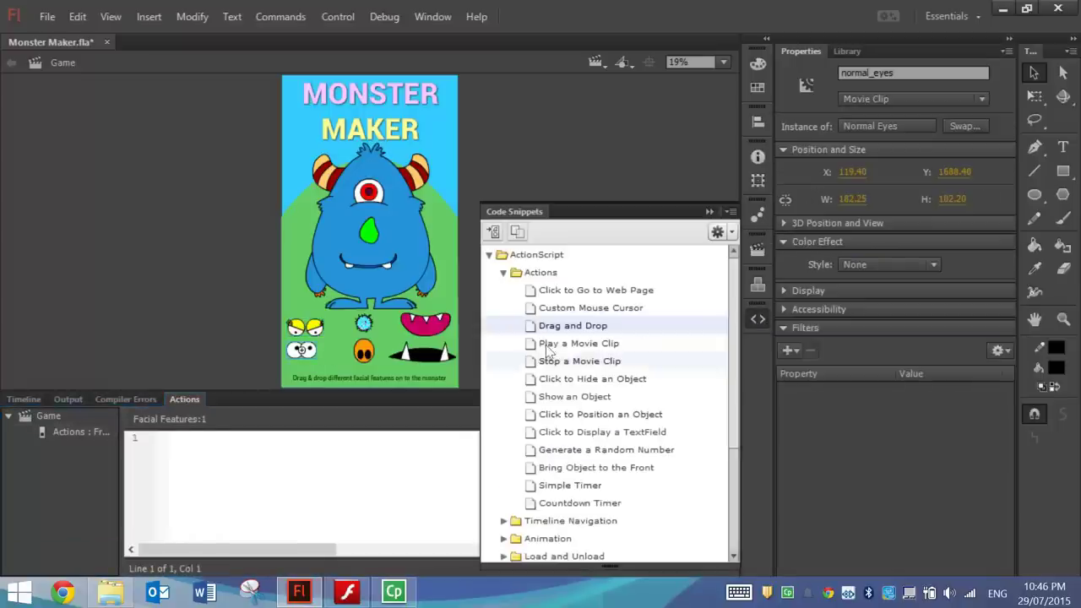
{"action": "double_click", "coordinate": [571, 327]}
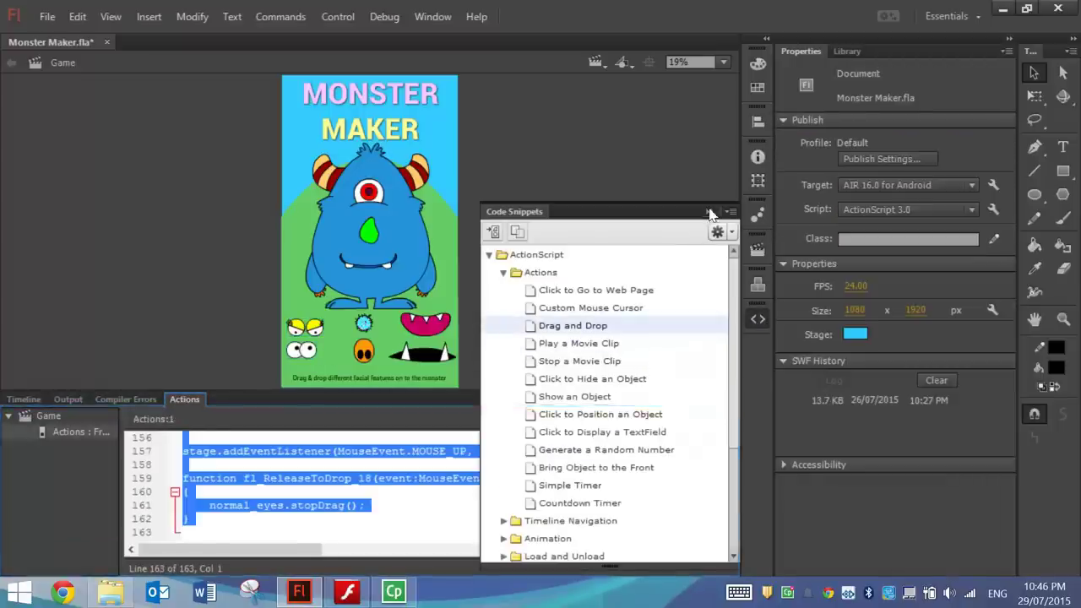
{"action": "left_click", "coordinate": [710, 211]}
{"action": "left_click", "coordinate": [430, 494]}
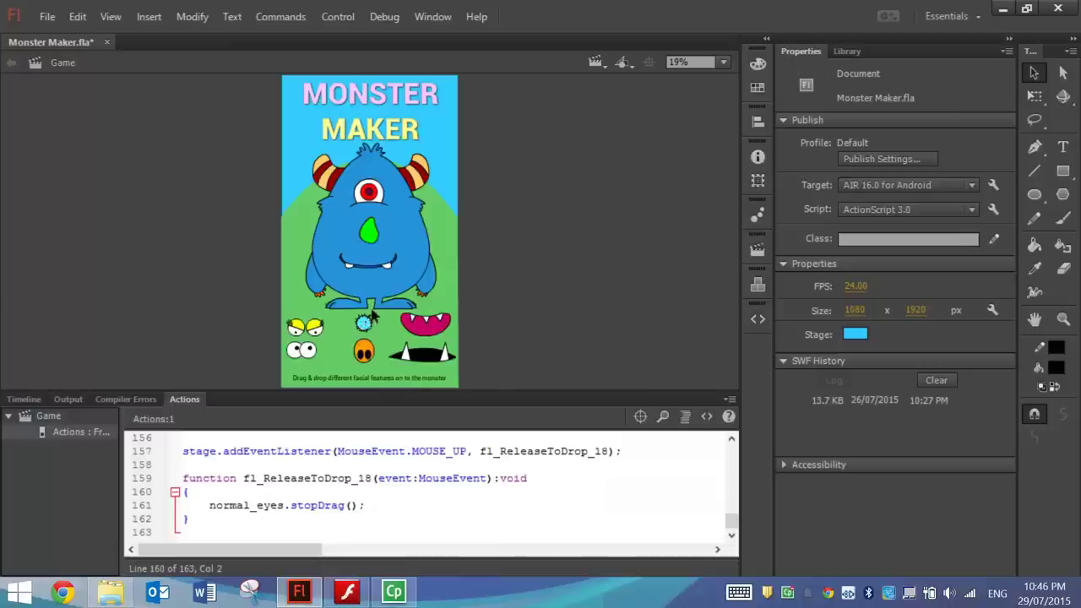
Step: Insert stop(); on its own line at the start of the Game scene's Actions code
{"action": "left_click_drag", "start_coordinate": [728, 517], "coordinate": [737, 450]}
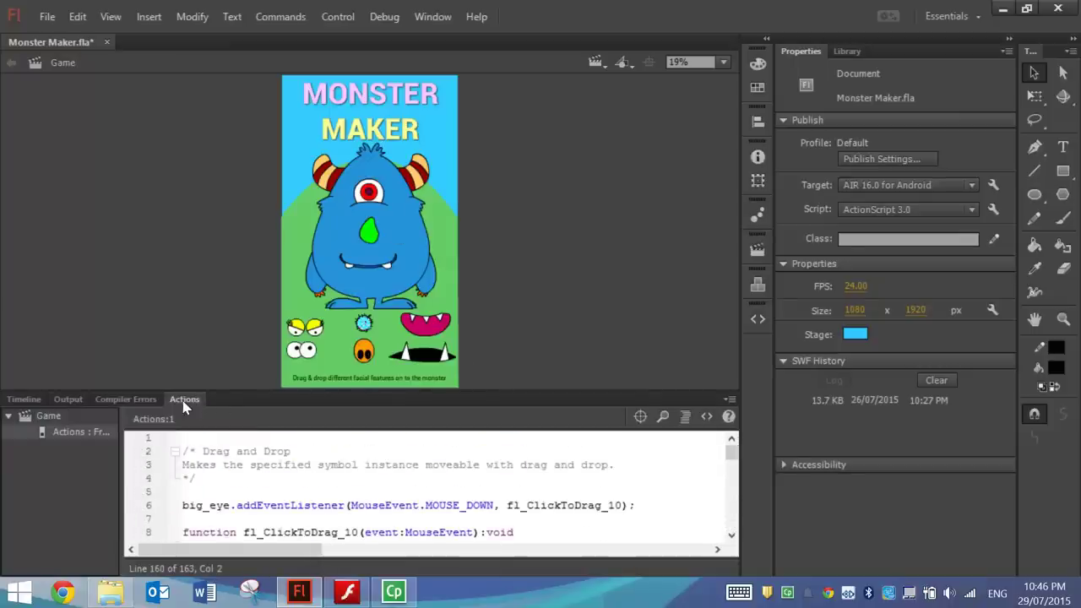
{"action": "left_click", "coordinate": [438, 18]}
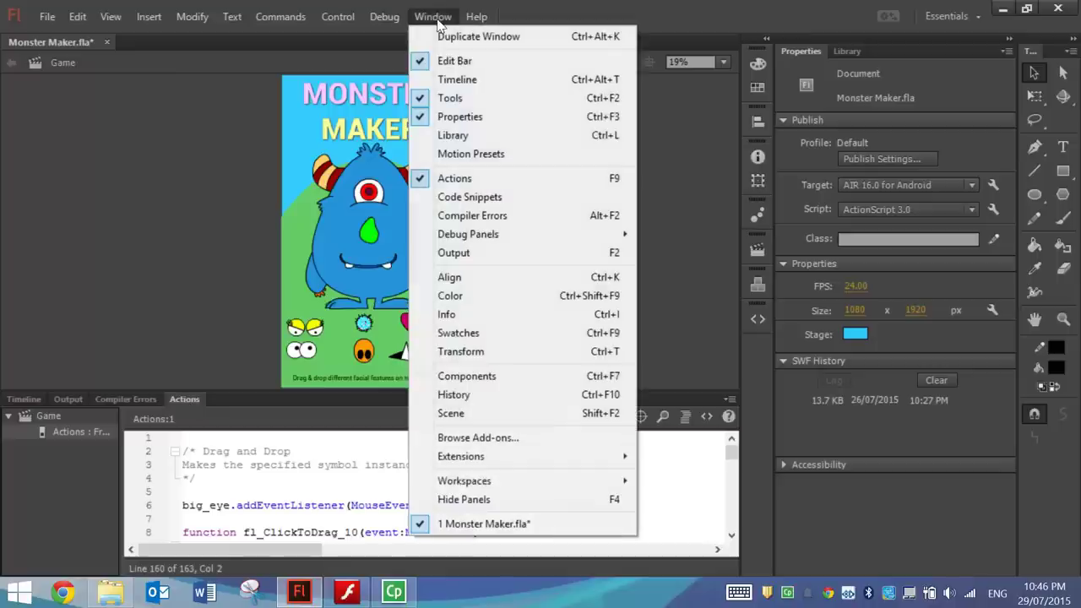
{"action": "left_click", "coordinate": [193, 457]}
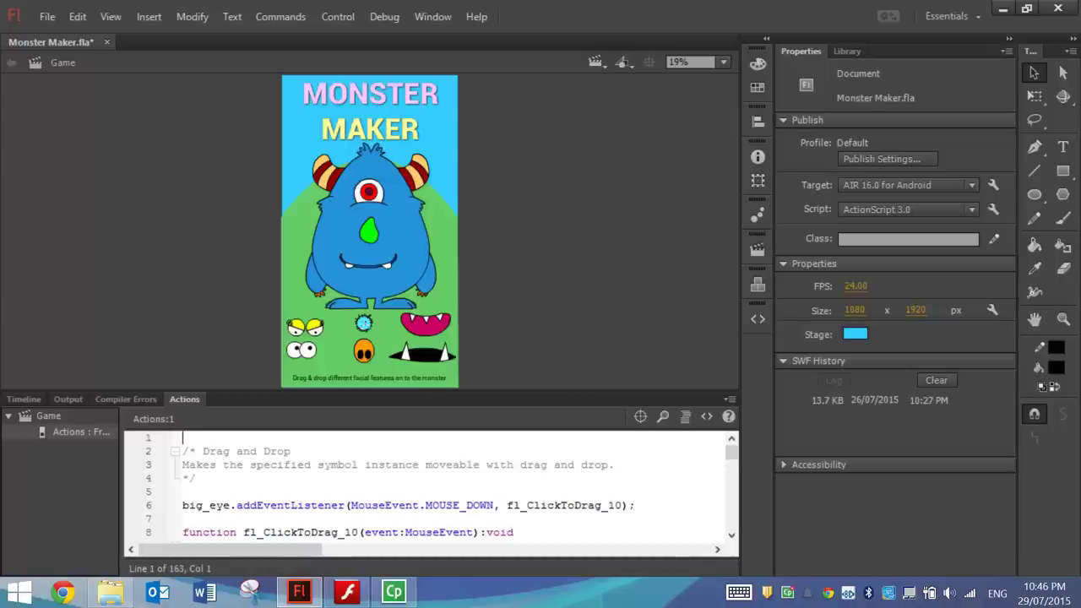
{"action": "type", "text": "stop();"}
{"action": "key", "text": "Return"}
{"action": "mouse_move", "coordinate": [230, 438]}
{"action": "left_mouse_down"}
{"action": "mouse_move", "coordinate": [181, 437]}
{"action": "mouse_move", "coordinate": [230, 438]}
{"action": "left_mouse_up"}
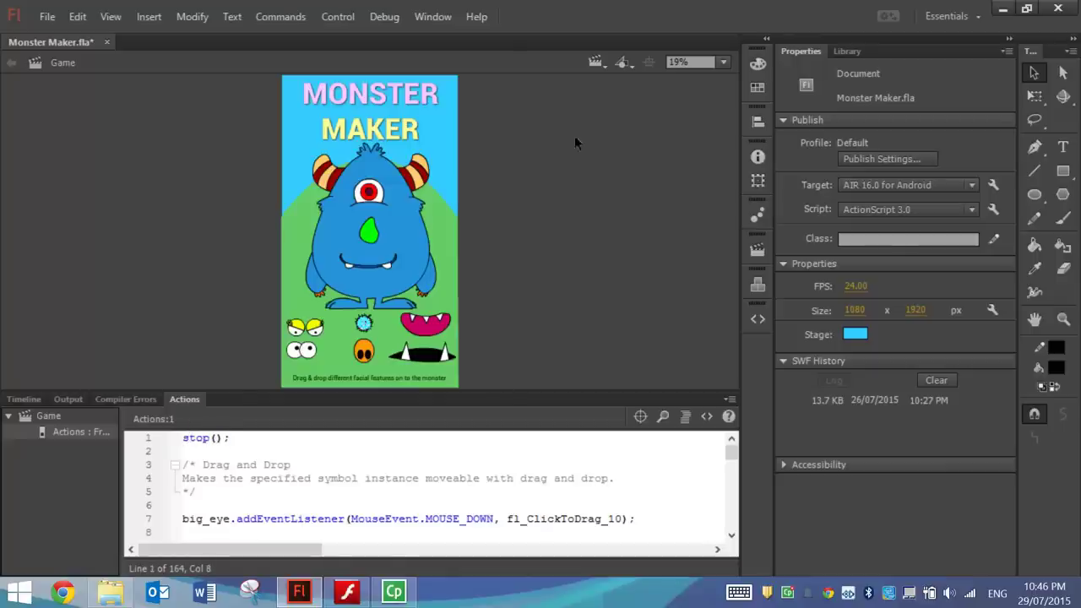
Step: Look at the Intro scene and return to the stop(); line in the Game scene's code
{"action": "left_click", "coordinate": [595, 62]}
{"action": "left_click", "coordinate": [613, 84]}
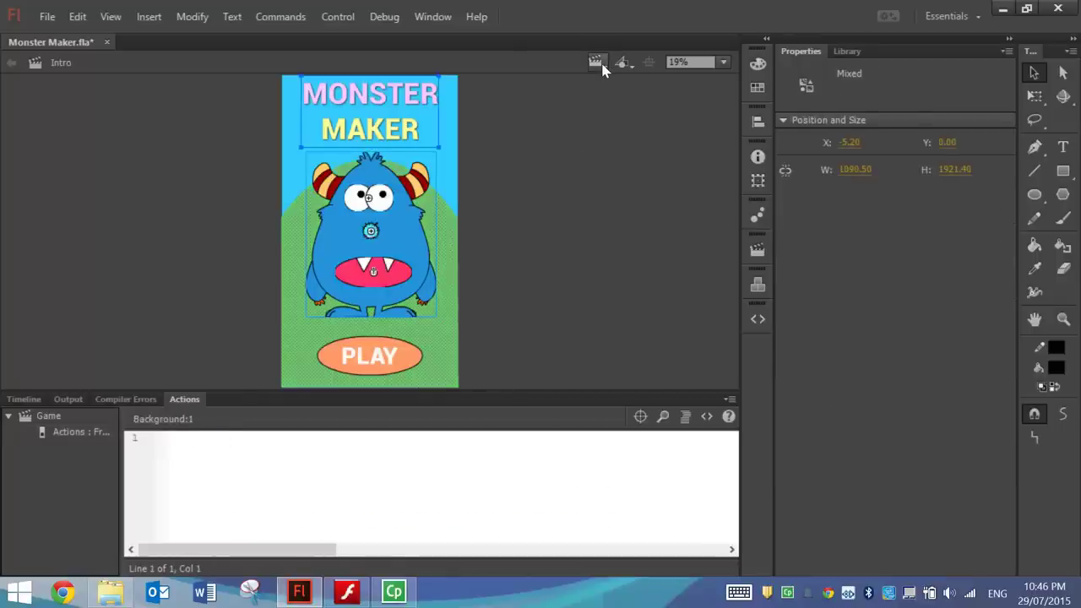
{"action": "left_click", "coordinate": [602, 66]}
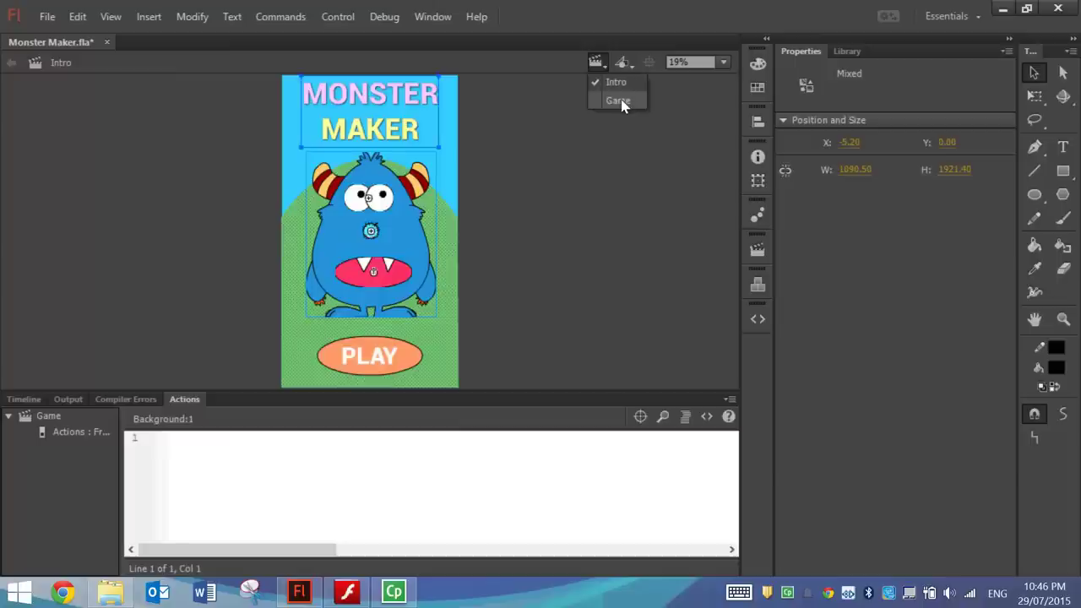
{"action": "left_click", "coordinate": [623, 99]}
{"action": "mouse_move", "coordinate": [230, 437]}
{"action": "left_mouse_down"}
{"action": "mouse_move", "coordinate": [181, 437]}
{"action": "mouse_move", "coordinate": [235, 438]}
{"action": "left_mouse_up"}
{"action": "left_click", "coordinate": [249, 448]}
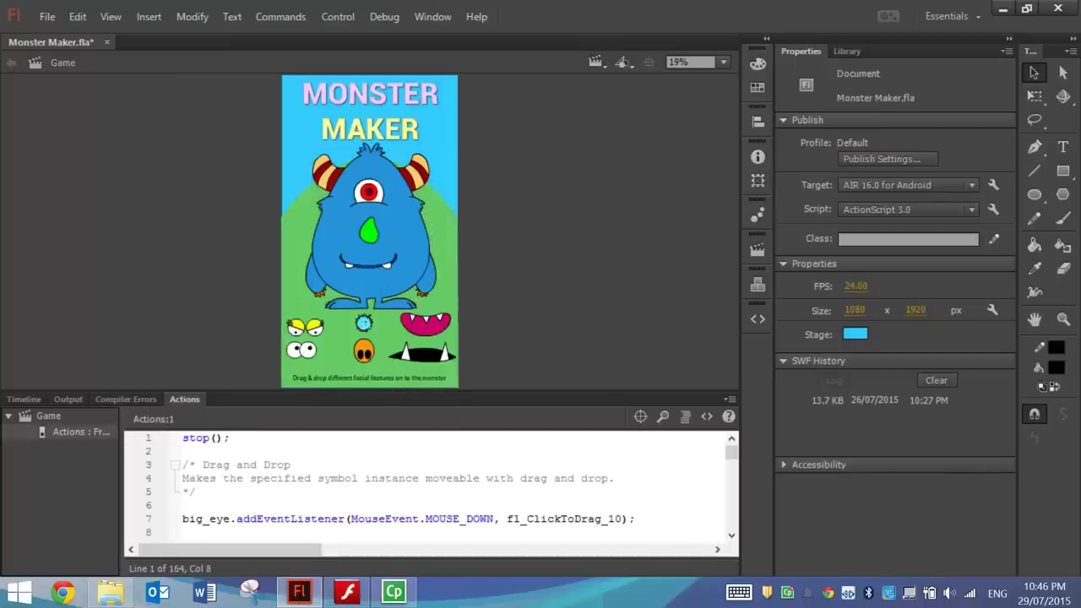
Step: Lock all layers in the Game scene's timeline and switch to the Intro scene
{"action": "left_click", "coordinate": [24, 399]}
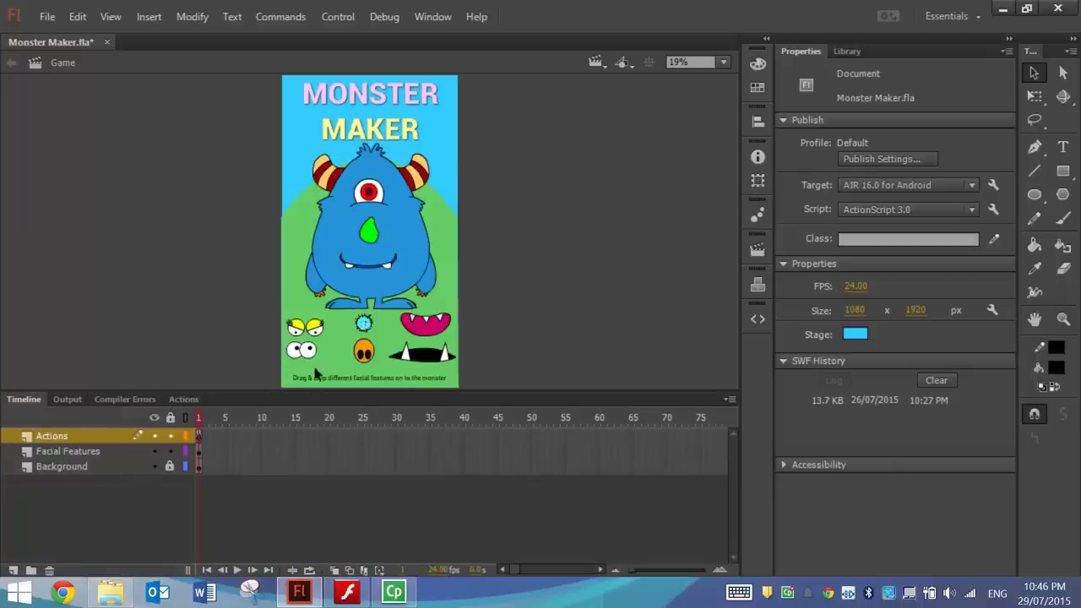
{"action": "left_click", "coordinate": [170, 417]}
{"action": "left_click", "coordinate": [596, 62]}
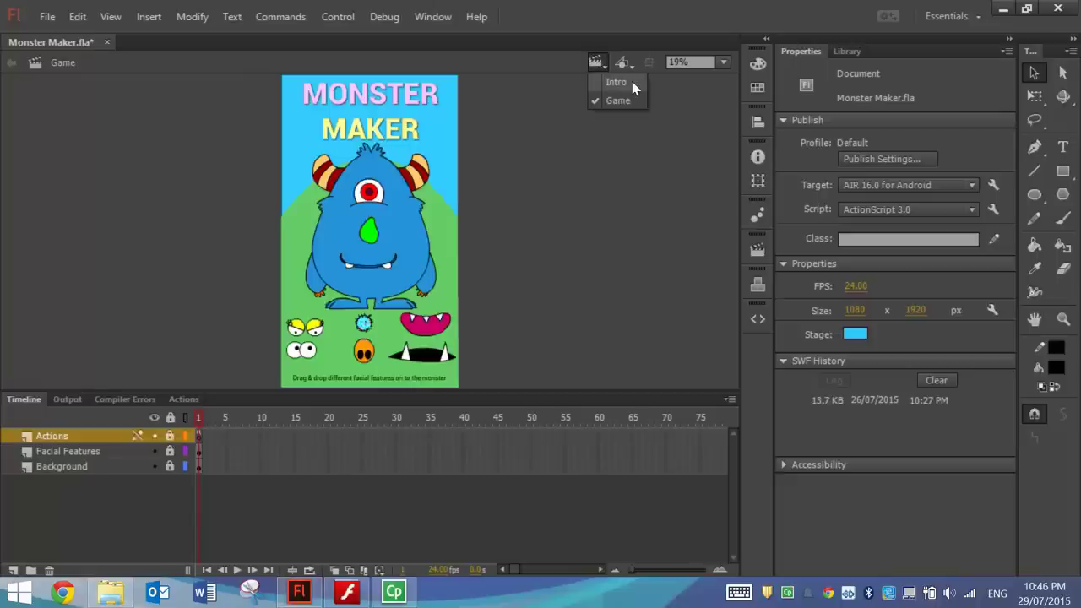
{"action": "left_click", "coordinate": [616, 82]}
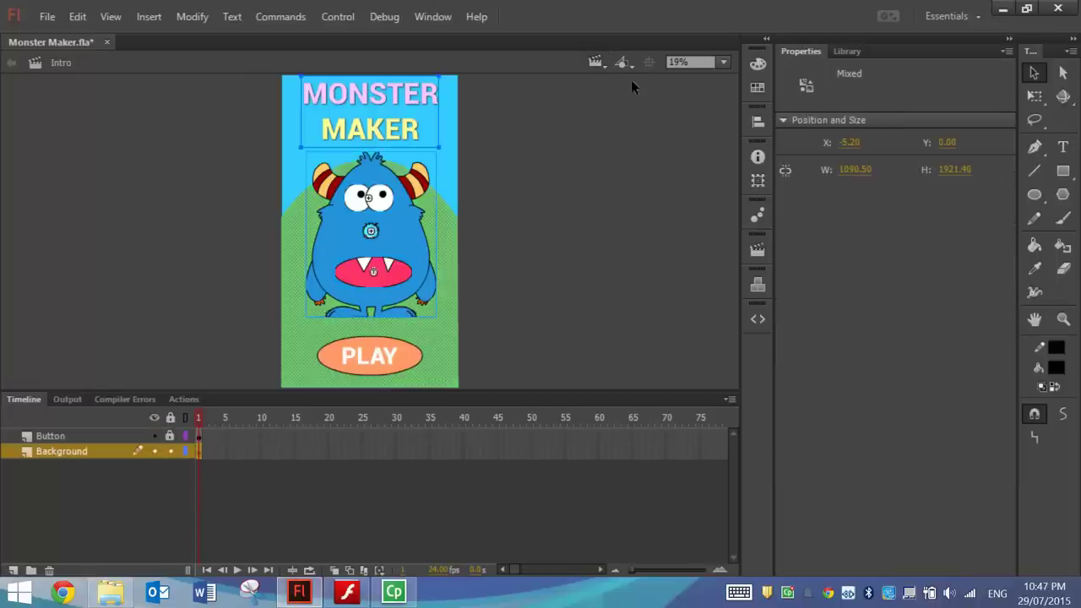
Step: Lock the Intro scene's Background layer and make the Button layer active and unlocked
{"action": "left_click", "coordinate": [81, 438]}
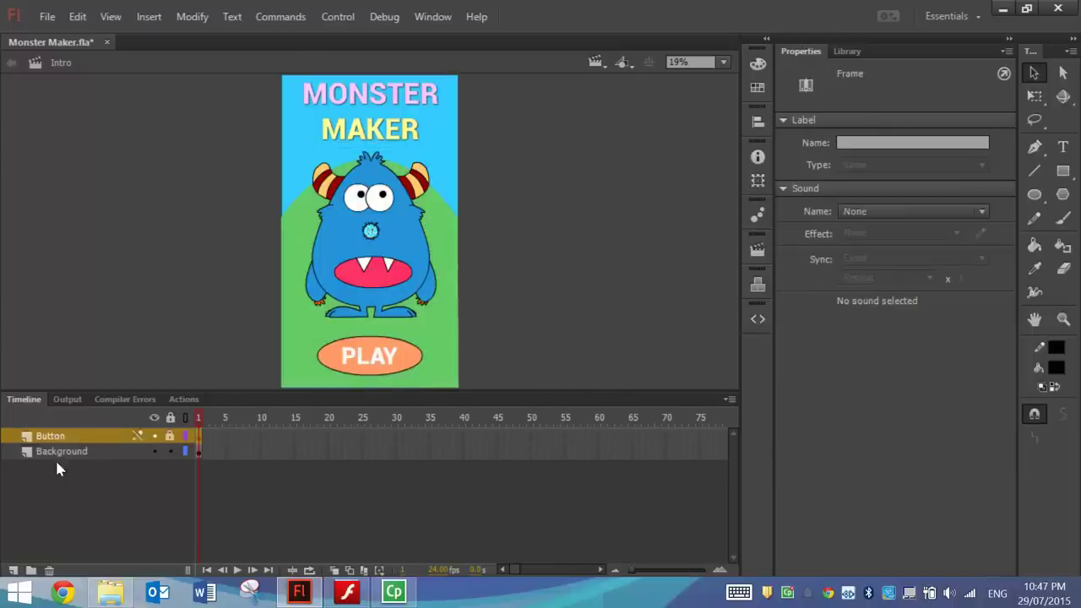
{"action": "left_click", "coordinate": [343, 360]}
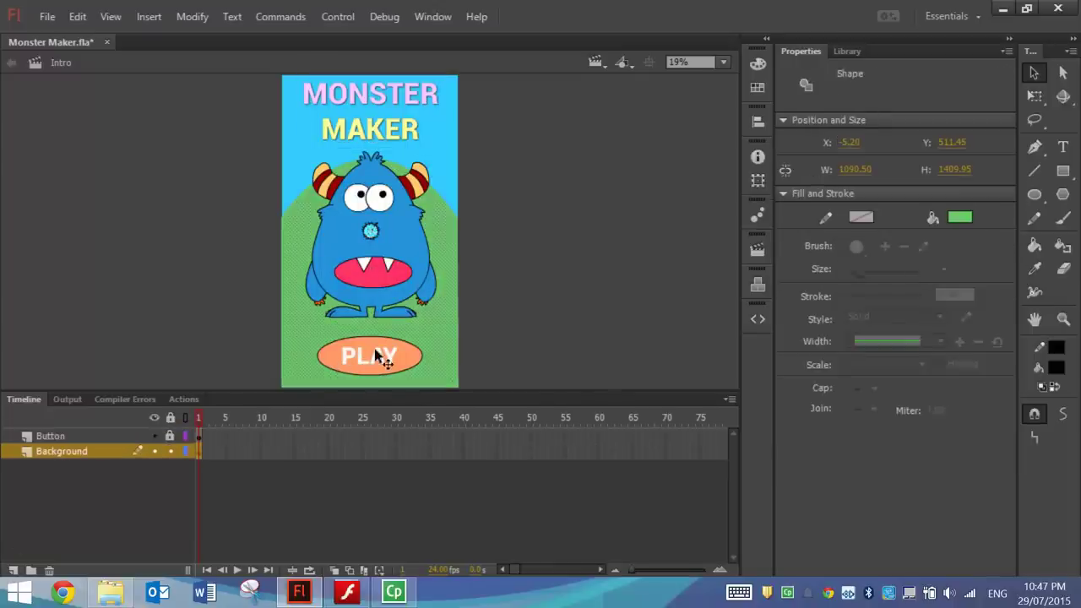
{"action": "left_click", "coordinate": [169, 450]}
{"action": "left_click", "coordinate": [122, 436]}
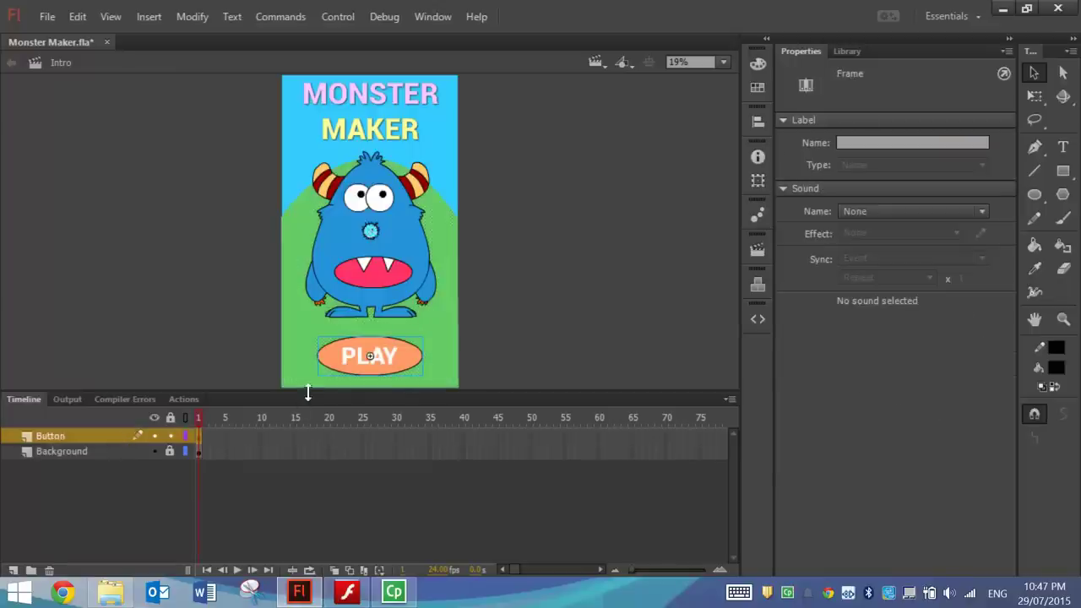
Step: Add the Click to Go to Next Scene and Play code snippet to the PLAY button
{"action": "left_click", "coordinate": [407, 358]}
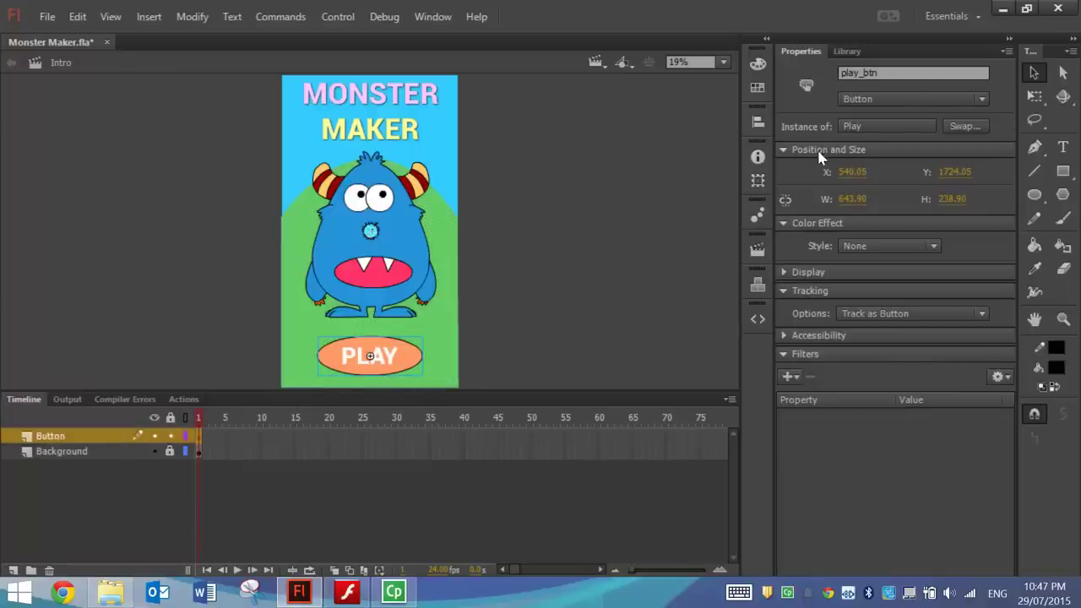
{"action": "left_click", "coordinate": [757, 319]}
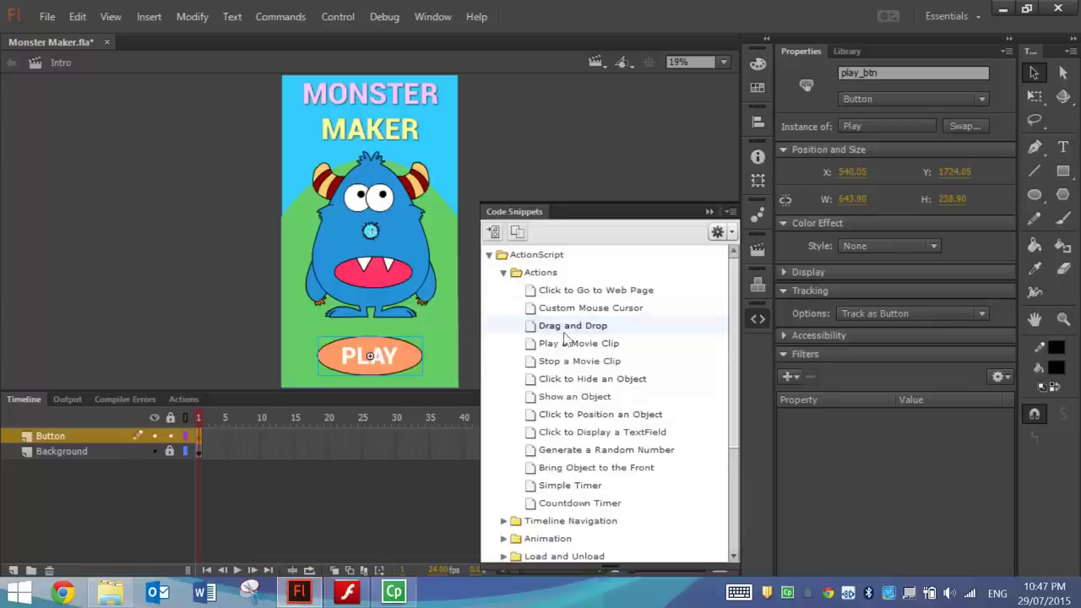
{"action": "left_click", "coordinate": [503, 274]}
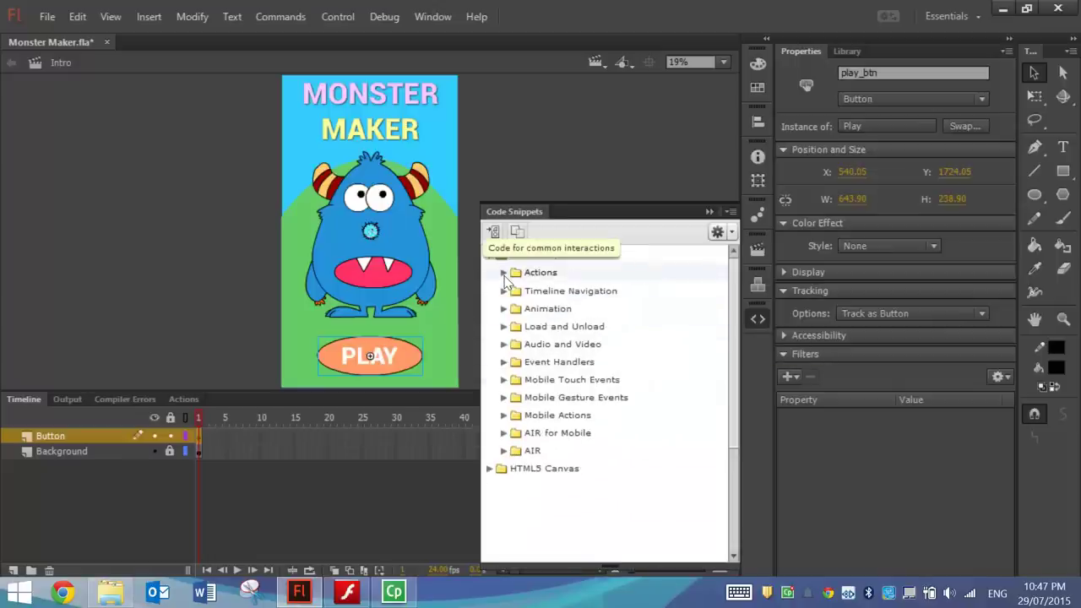
{"action": "left_click", "coordinate": [503, 291]}
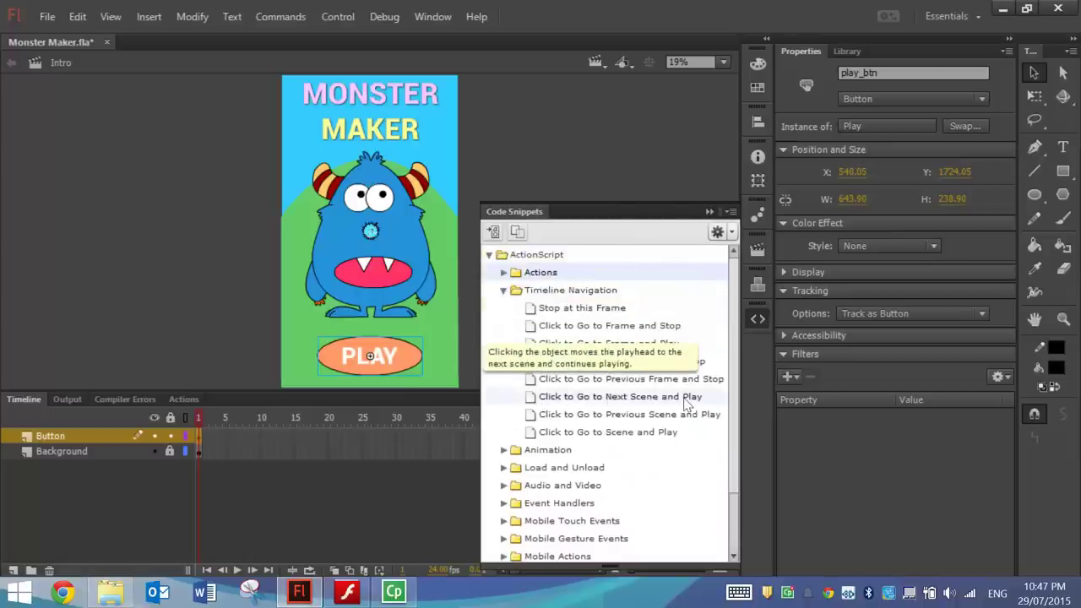
{"action": "double_click", "coordinate": [629, 403]}
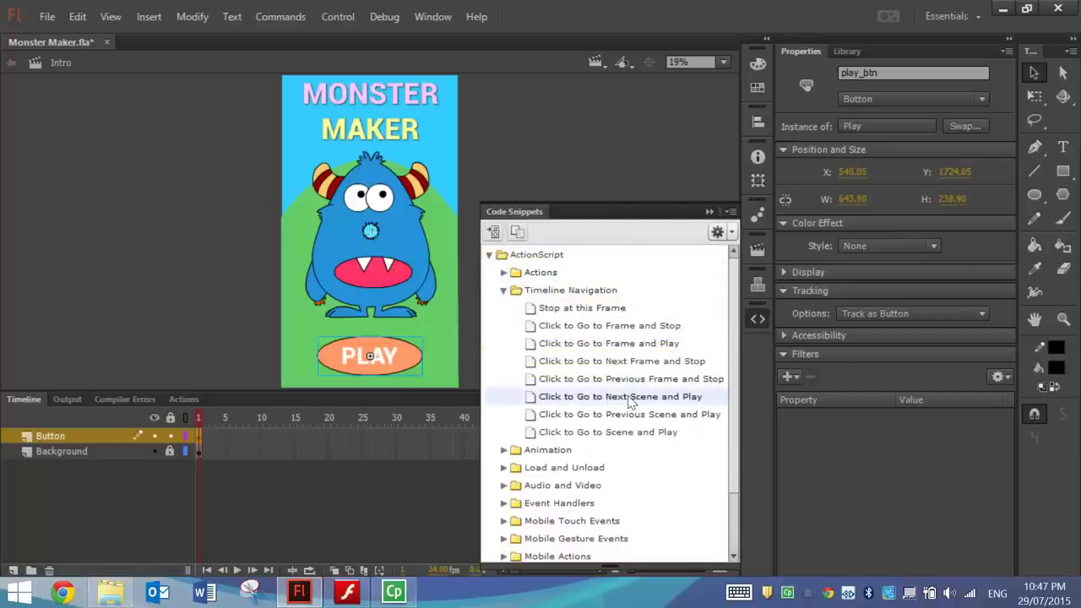
{"action": "left_click", "coordinate": [709, 212]}
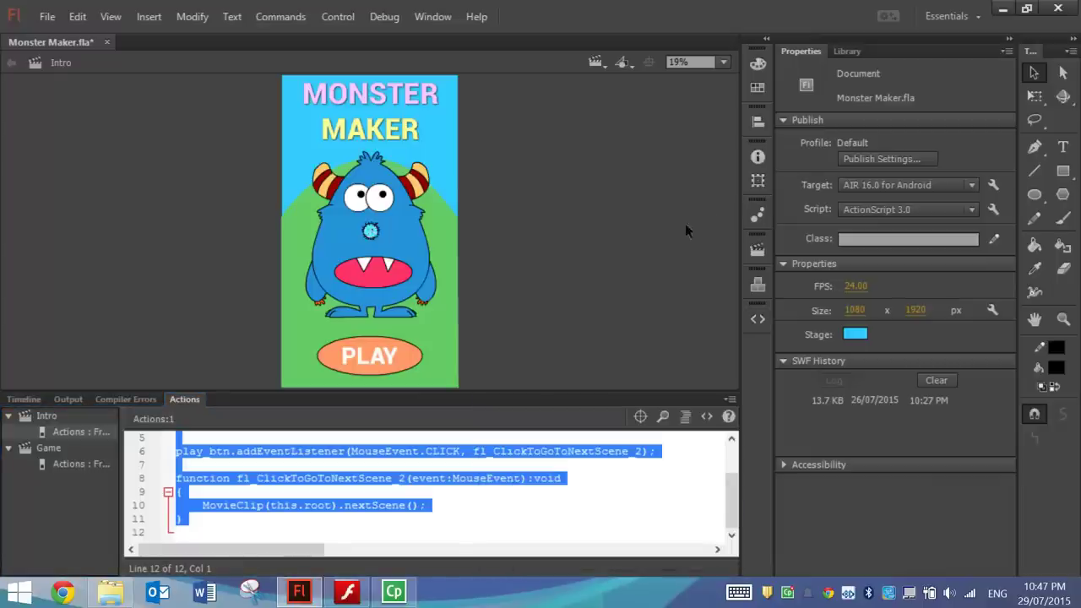
Step: Examine the nextScene(); call in the code generated for play_btn
{"action": "left_click", "coordinate": [384, 481]}
{"action": "left_click_drag", "start_coordinate": [426, 505], "coordinate": [345, 505]}
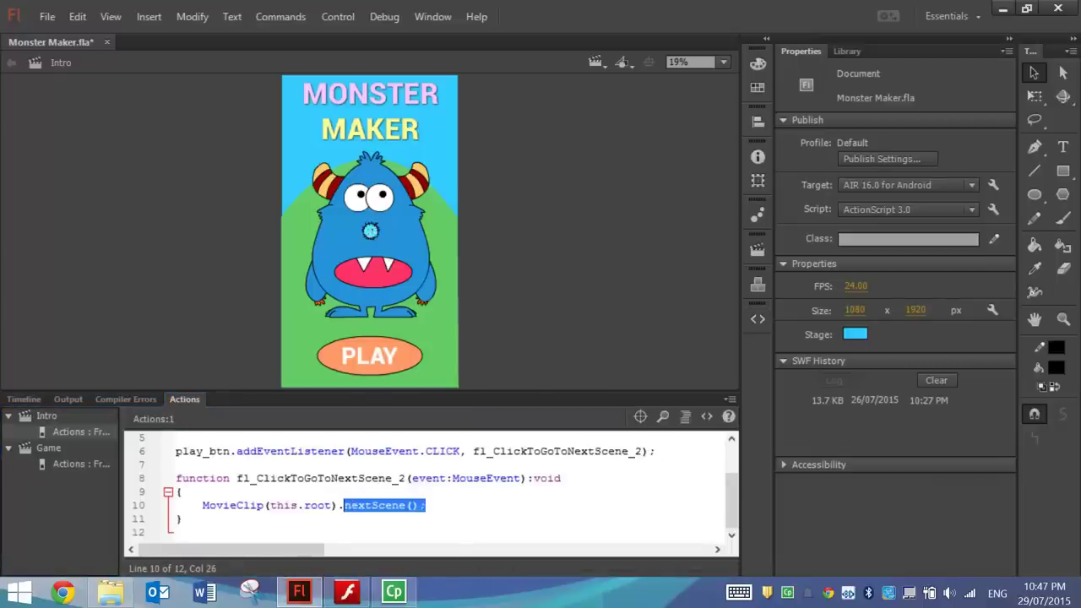
{"action": "left_click", "coordinate": [426, 504]}
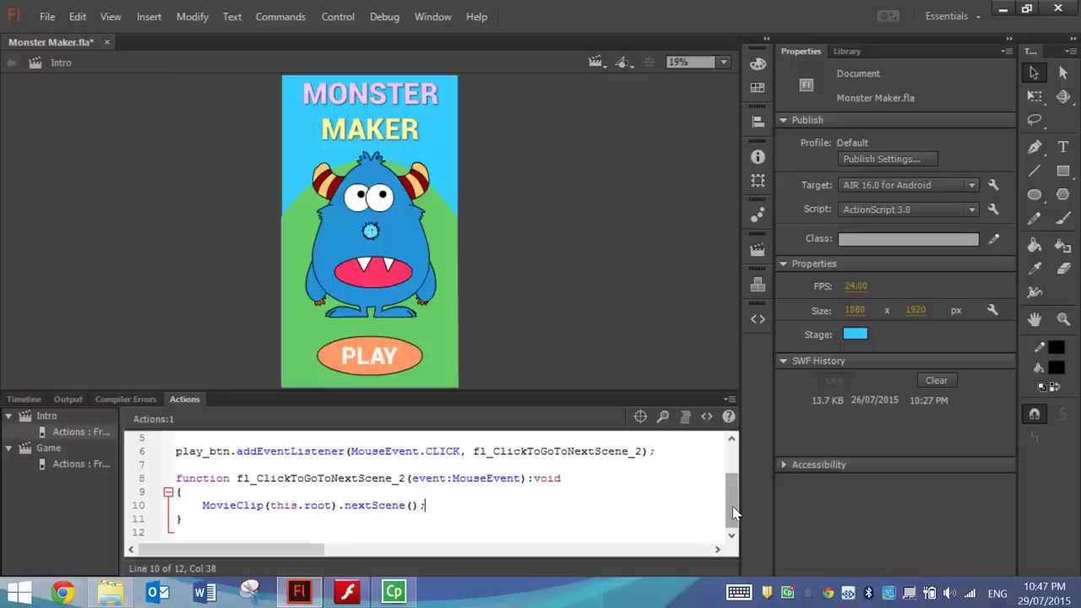
Step: Insert stop(); on the first line of the Intro scene's Actions code
{"action": "left_click_drag", "start_coordinate": [733, 512], "coordinate": [736, 482]}
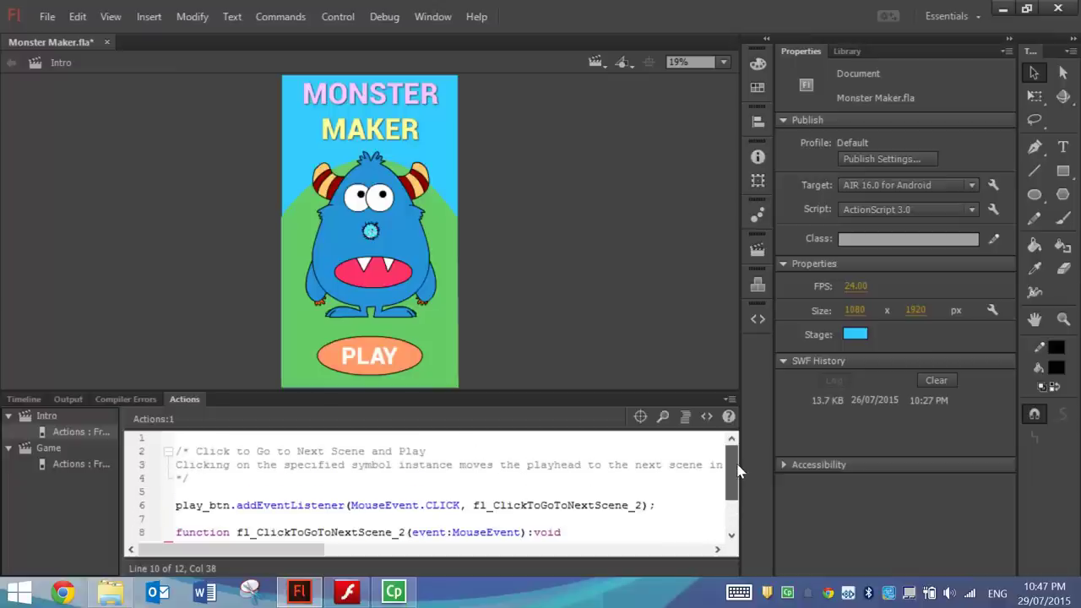
{"action": "left_click", "coordinate": [177, 438]}
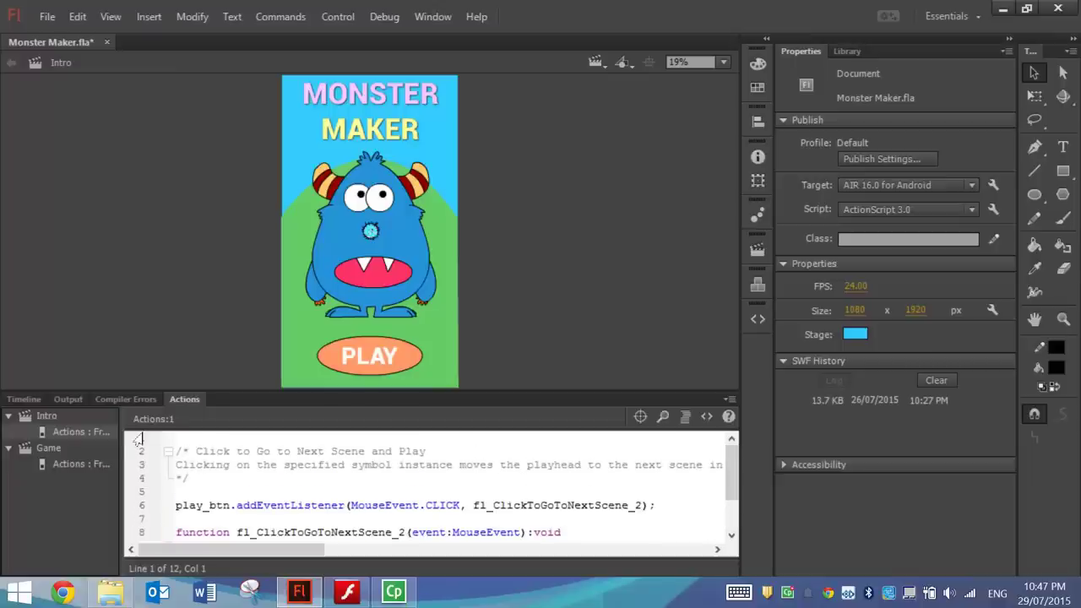
{"action": "type", "text": "stop();"}
{"action": "mouse_move", "coordinate": [223, 437]}
{"action": "left_mouse_down"}
{"action": "mouse_move", "coordinate": [176, 437]}
{"action": "mouse_move", "coordinate": [236, 452]}
{"action": "left_mouse_up"}
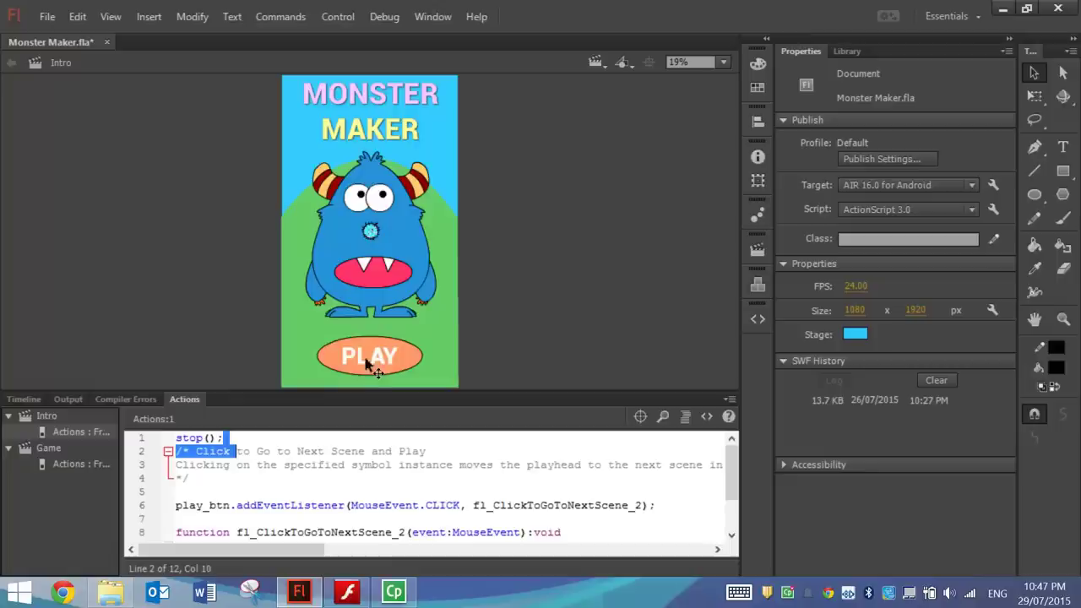
{"action": "left_click", "coordinate": [226, 438]}
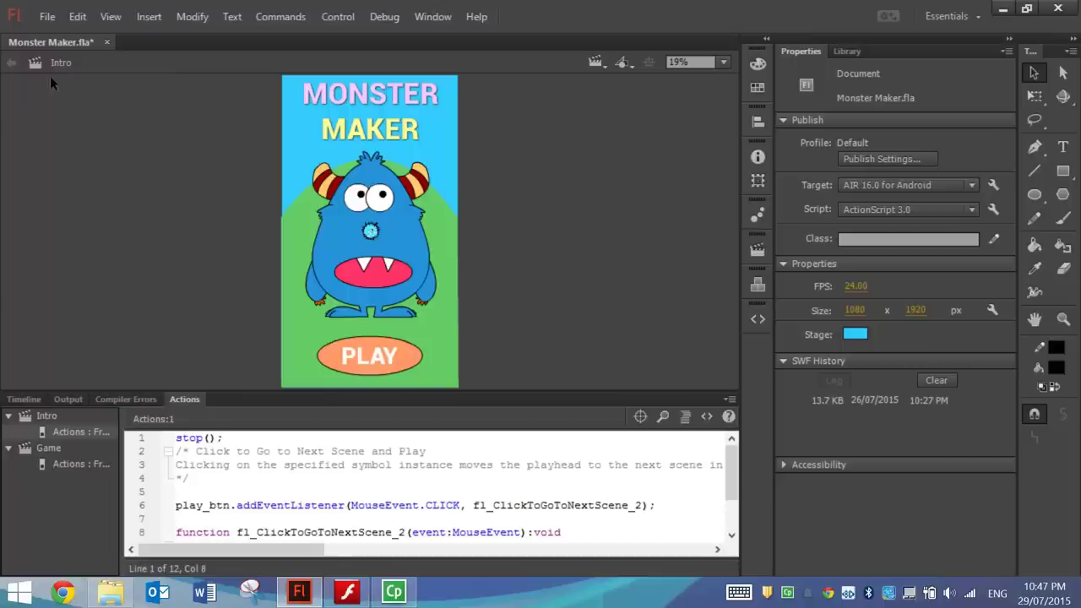
Step: Save the document and open its publish settings at the Flash (.swf) format
{"action": "left_click", "coordinate": [47, 17]}
{"action": "left_click", "coordinate": [83, 179]}
{"action": "left_click", "coordinate": [861, 160]}
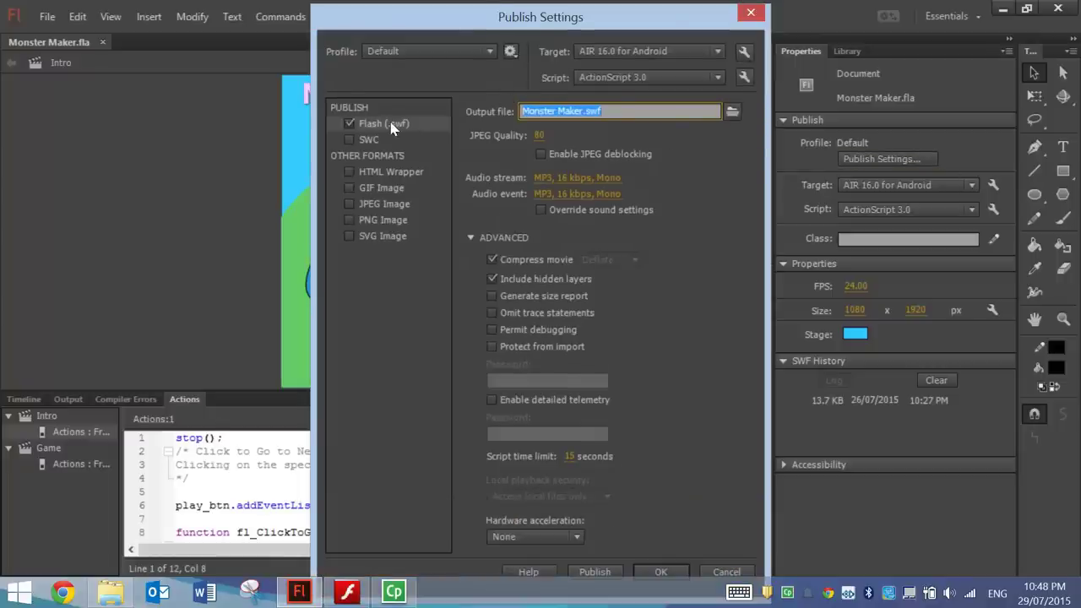
{"action": "left_click", "coordinate": [402, 126]}
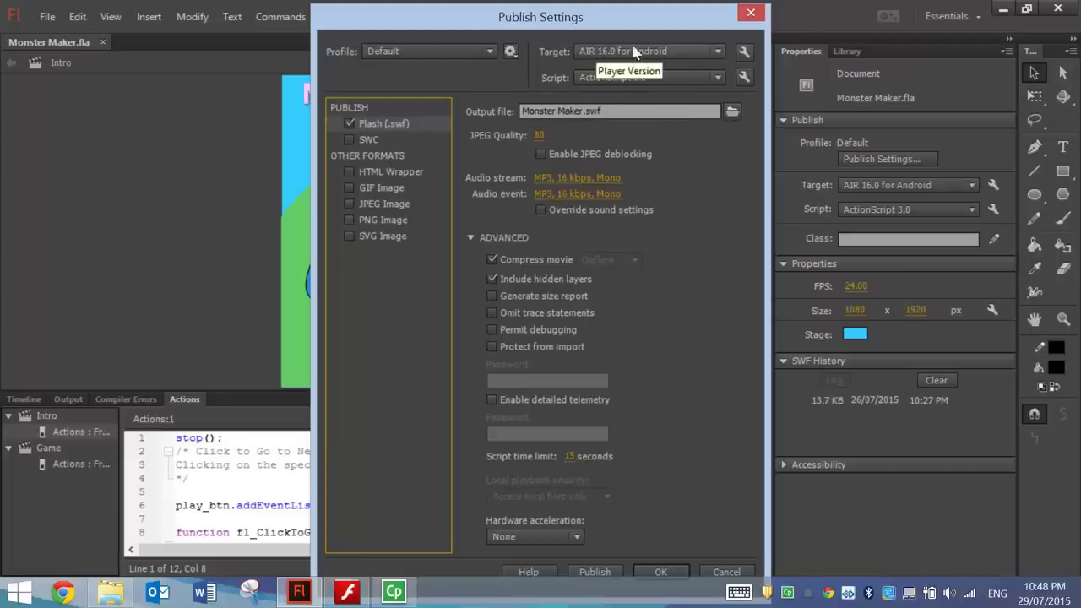
Step: Open the AIR for Android settings, enter the password for Certificate.p12 and have it remembered for this session
{"action": "left_click", "coordinate": [743, 52]}
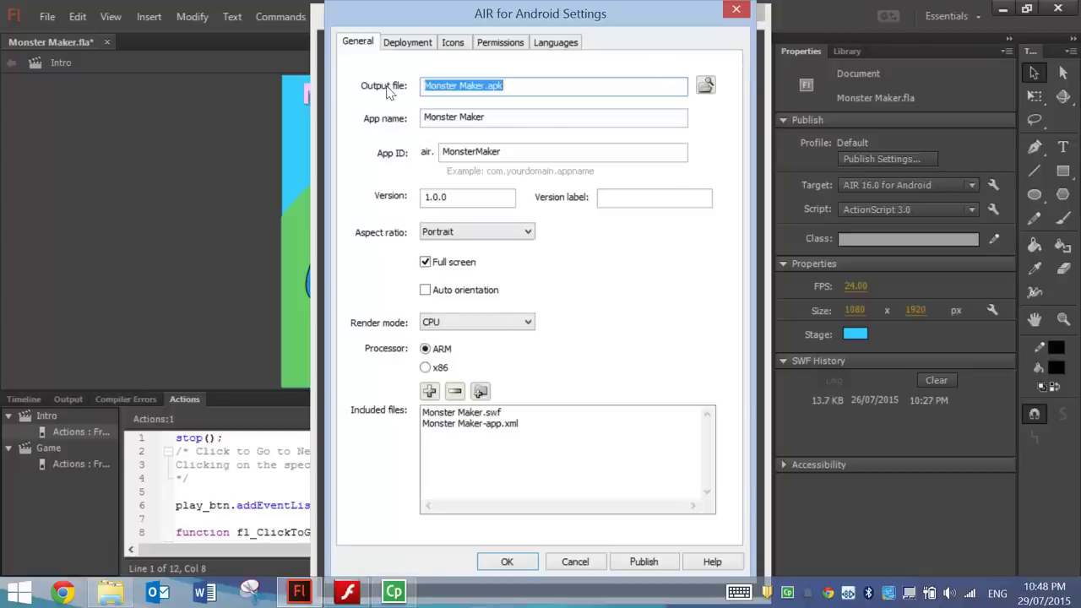
{"action": "left_click", "coordinate": [488, 85]}
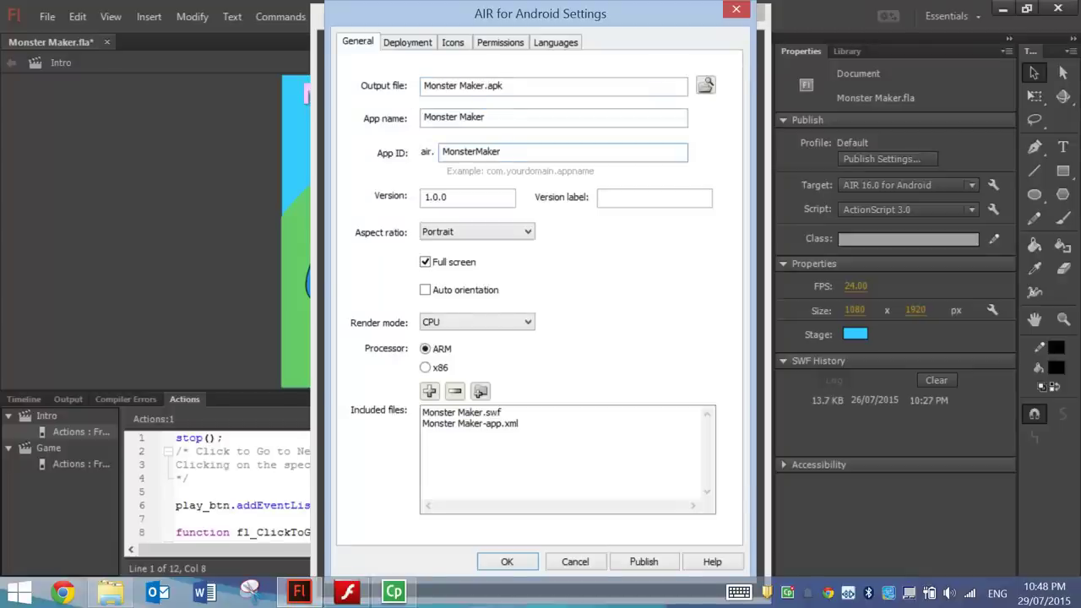
{"action": "left_click", "coordinate": [502, 151]}
{"action": "left_click", "coordinate": [407, 43]}
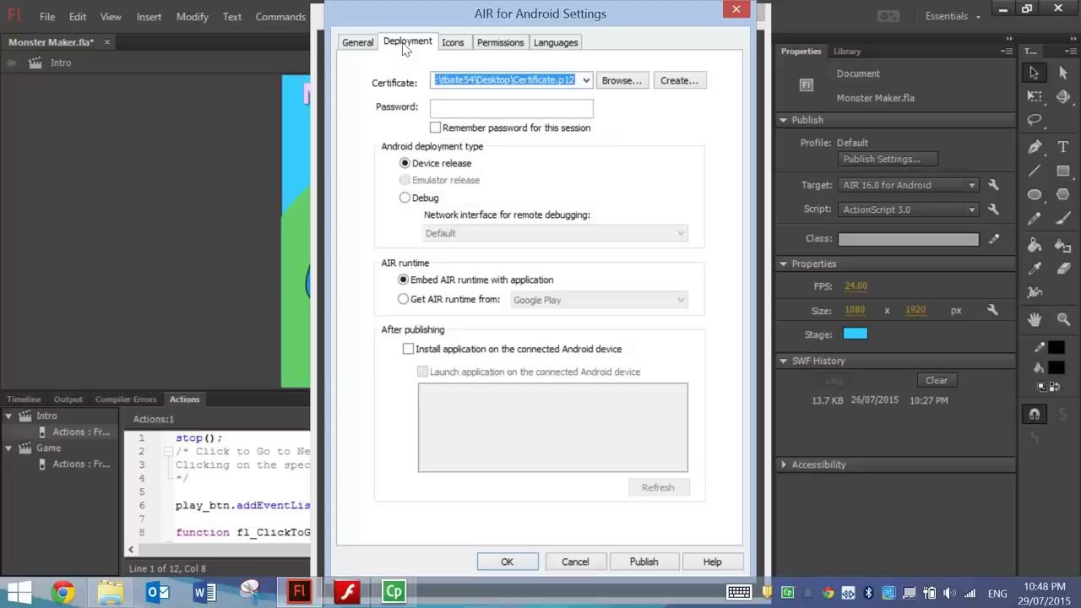
{"action": "left_click", "coordinate": [549, 79]}
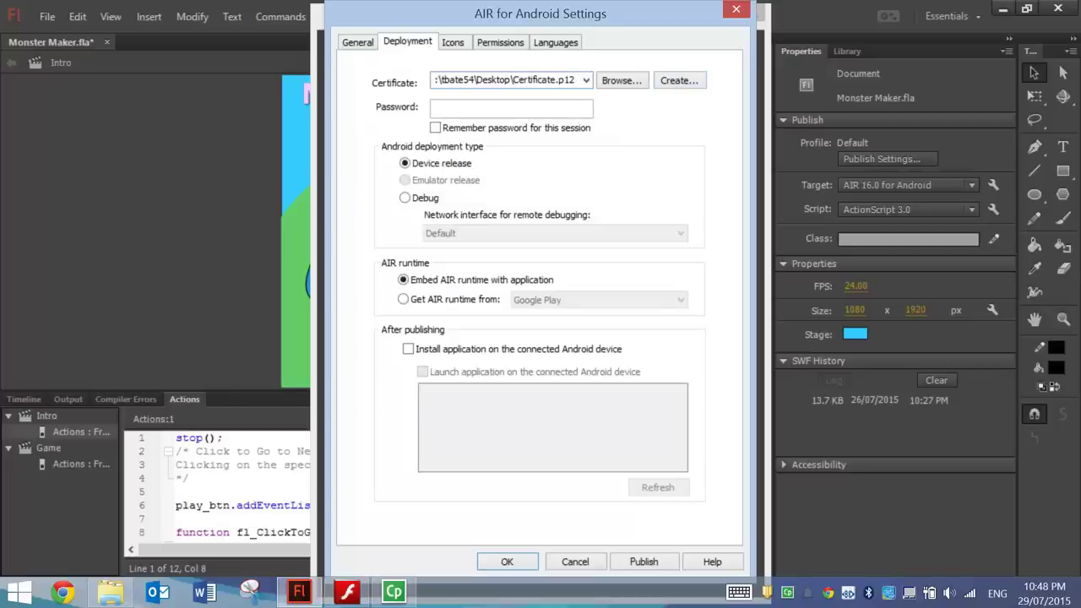
{"action": "left_click", "coordinate": [512, 108]}
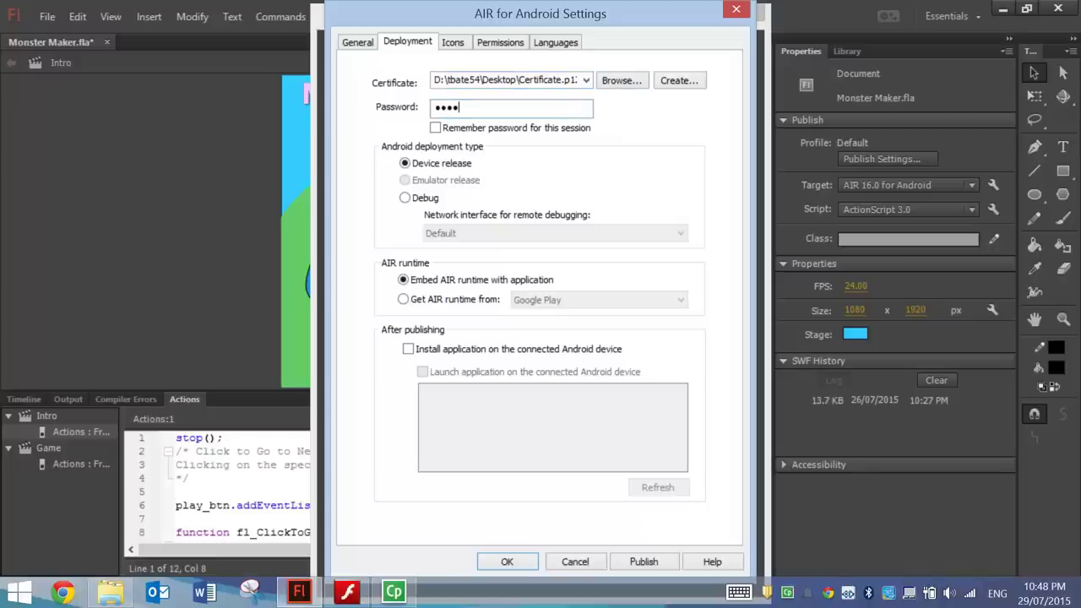
{"action": "left_click", "coordinate": [475, 129]}
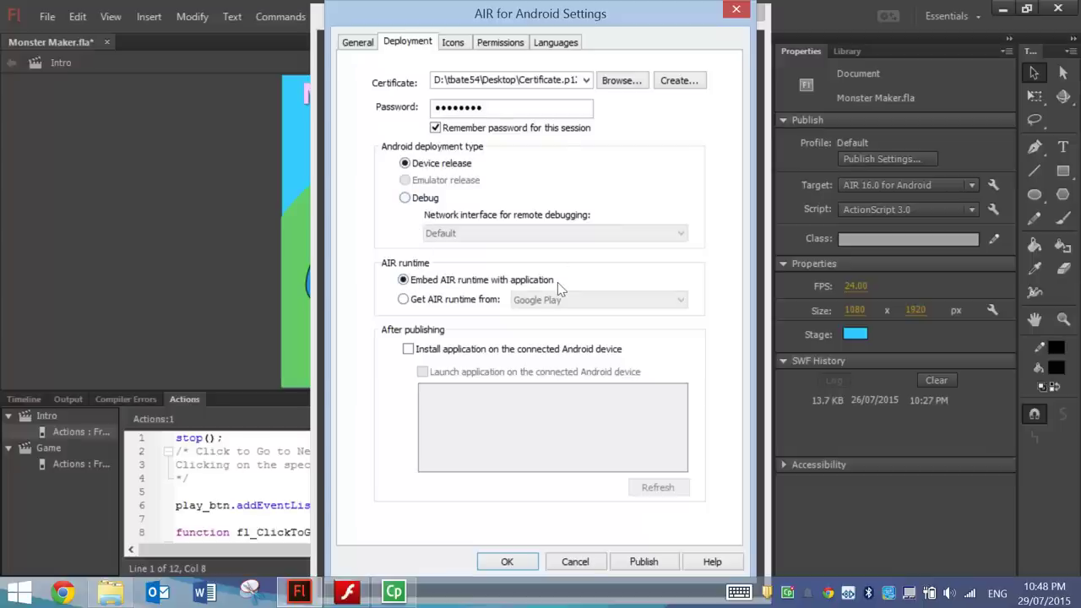
Step: Review the app's icon and general settings, and accept both the AIR for Android settings and the publish settings
{"action": "left_click", "coordinate": [454, 44]}
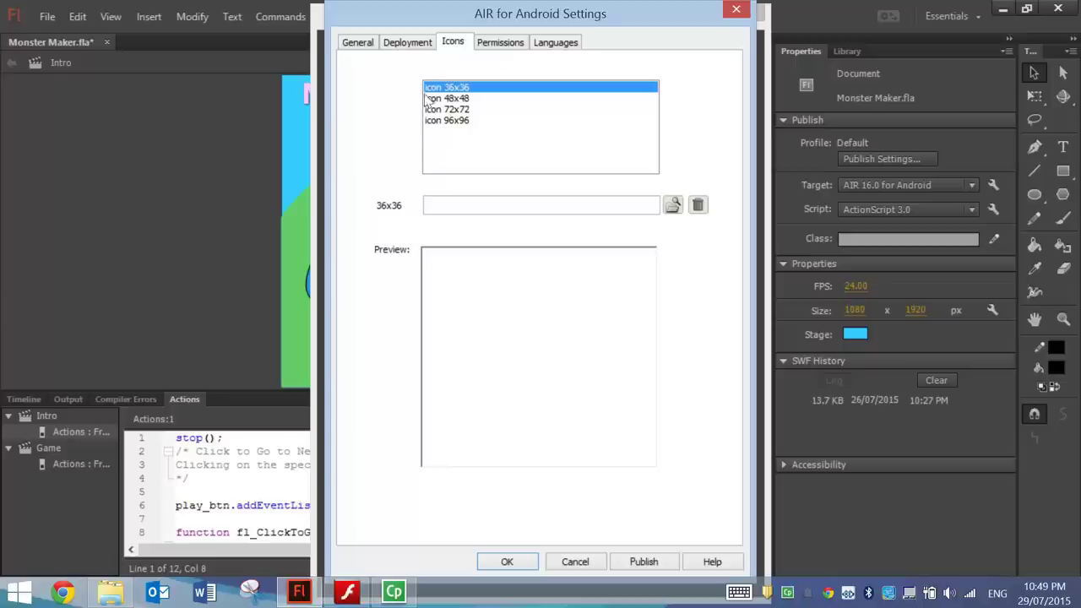
{"action": "left_click", "coordinate": [358, 44]}
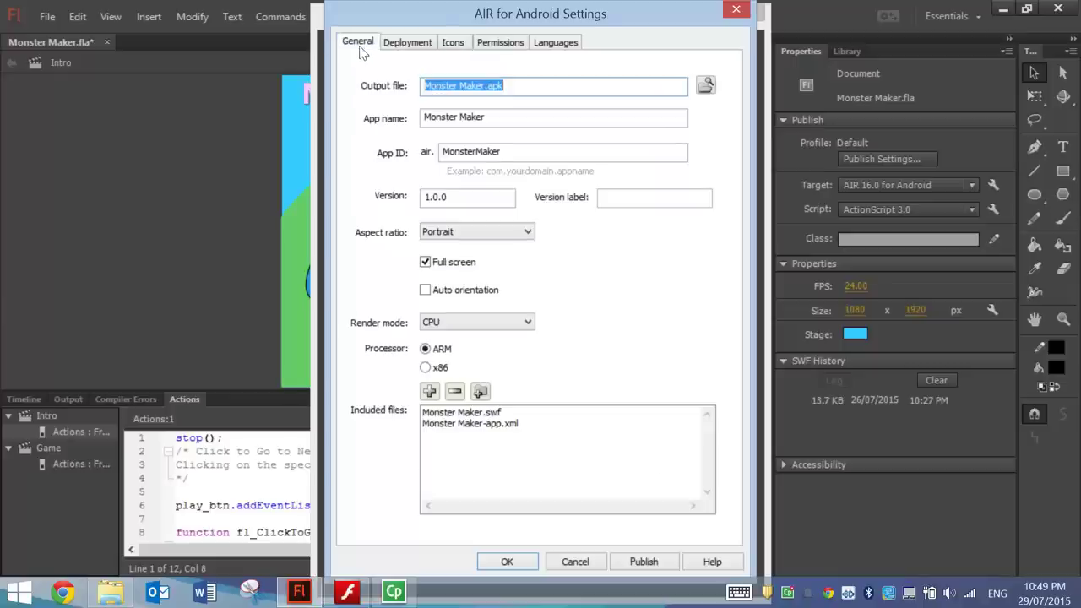
{"action": "left_click", "coordinate": [507, 562]}
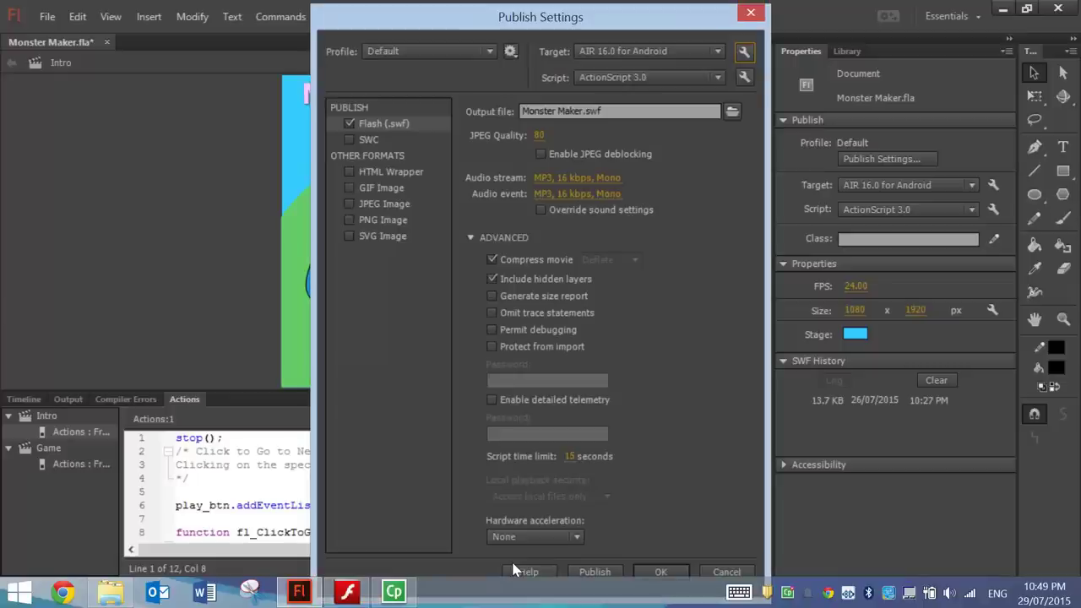
{"action": "left_click", "coordinate": [658, 572]}
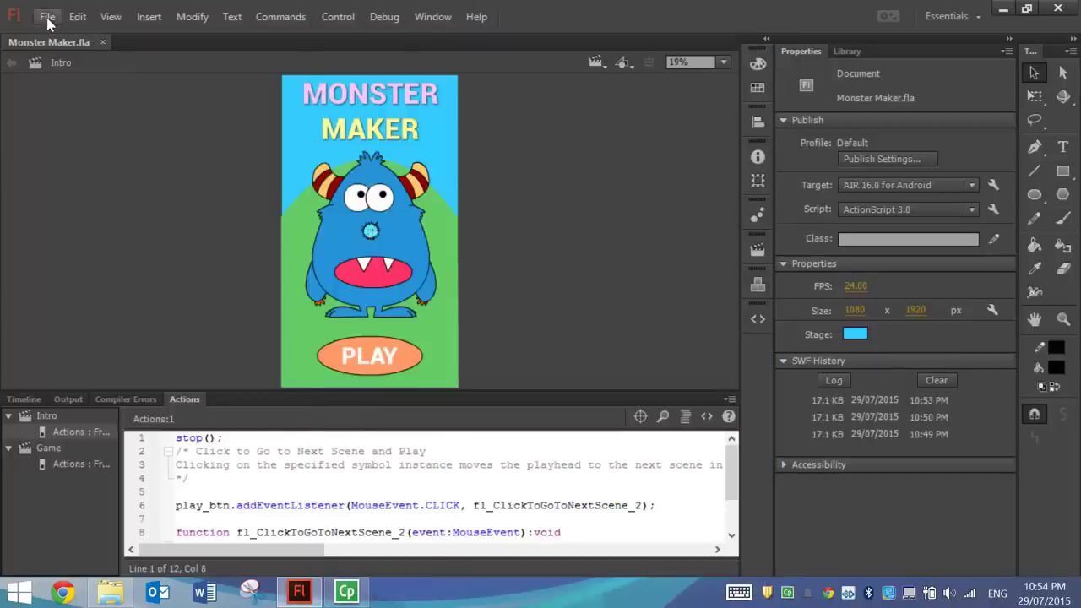
Step: Publish the Monster Maker document for AIR 16.0 for Android
{"action": "left_click", "coordinate": [48, 19]}
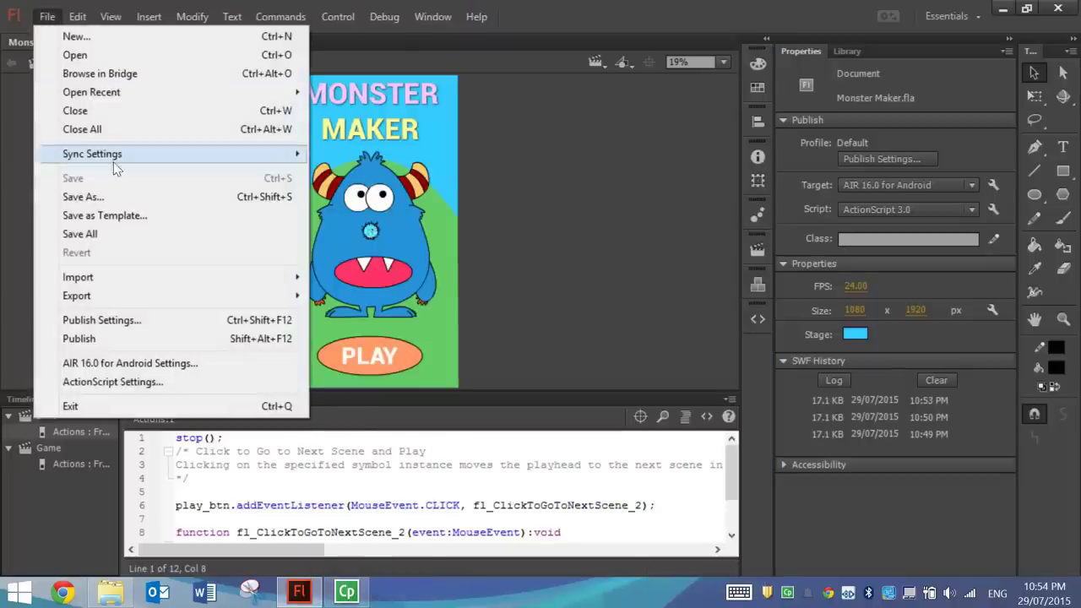
{"action": "left_click", "coordinate": [56, 18]}
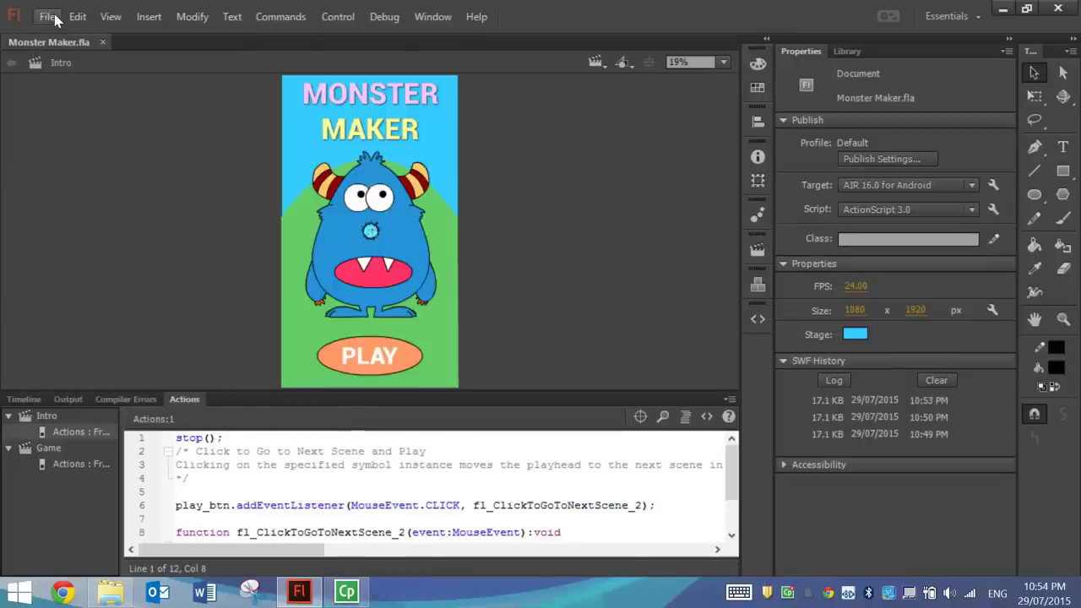
{"action": "left_click", "coordinate": [55, 19]}
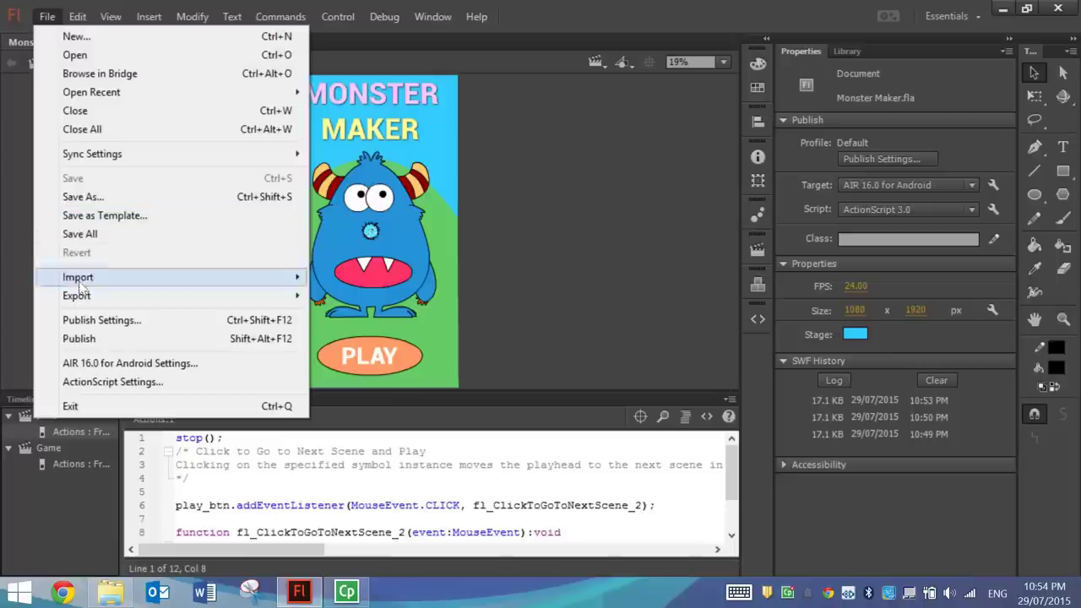
{"action": "left_click", "coordinate": [82, 341]}
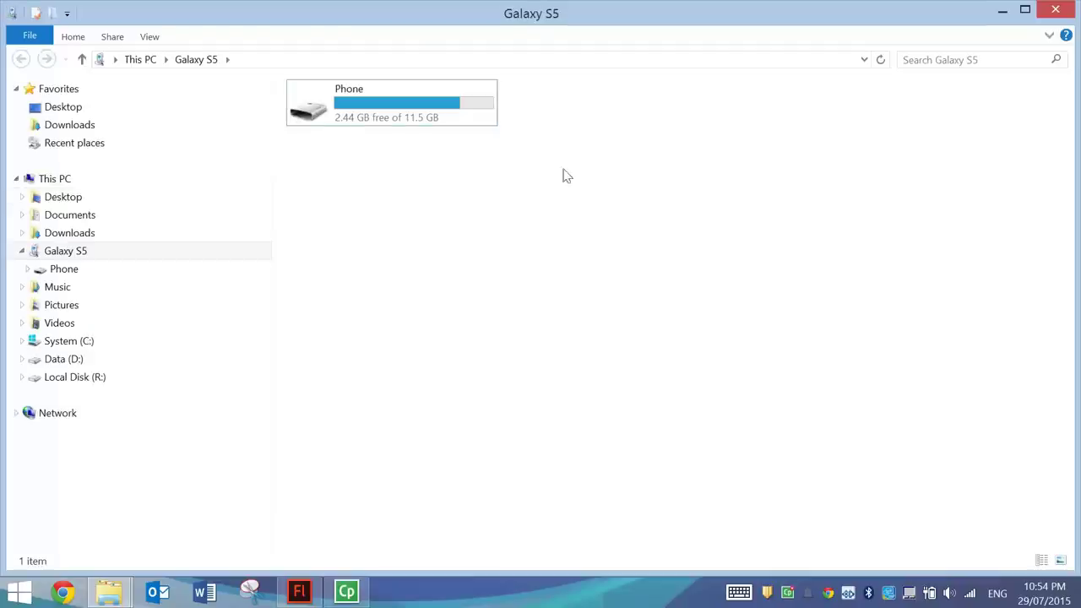
Step: Open the Documents folder in the Galaxy S5's Phone storage in File Explorer, and dismiss the APK packaging message in Flash
{"action": "double_click", "coordinate": [375, 108]}
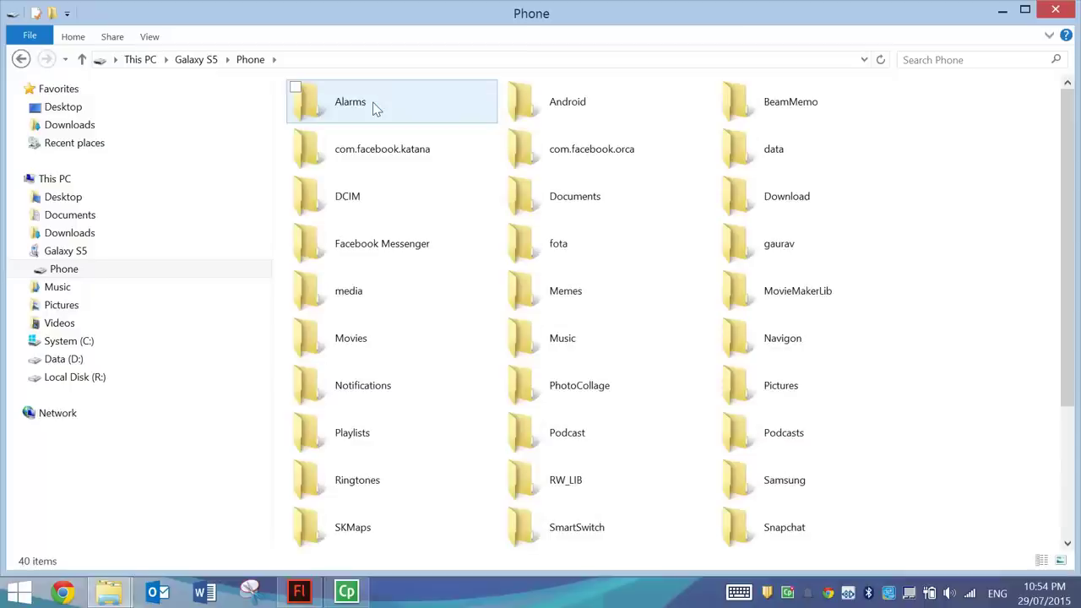
{"action": "double_click", "coordinate": [545, 200]}
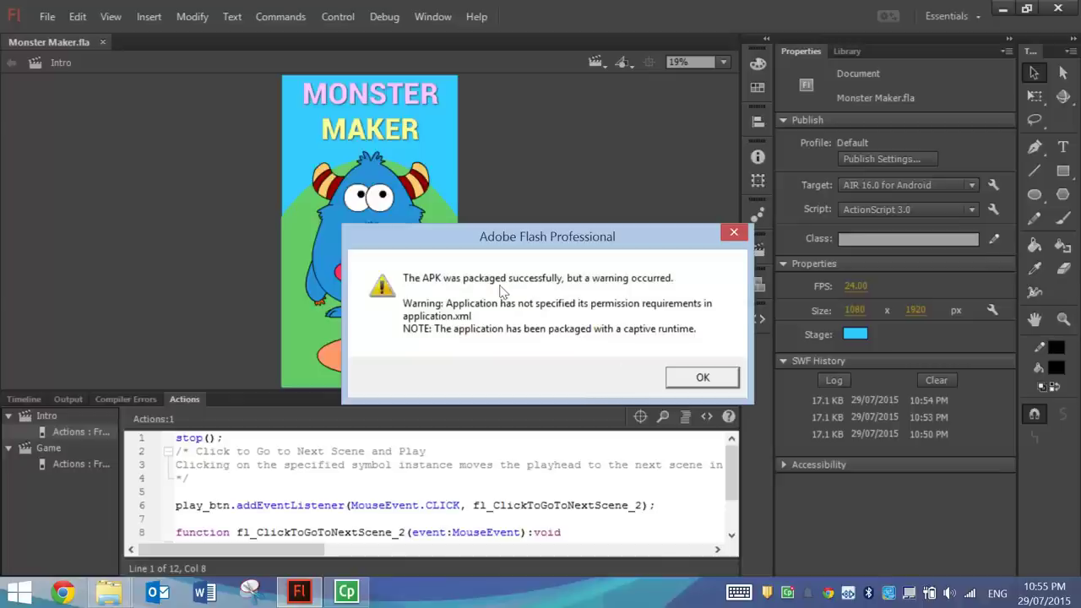
{"action": "left_click", "coordinate": [699, 379]}
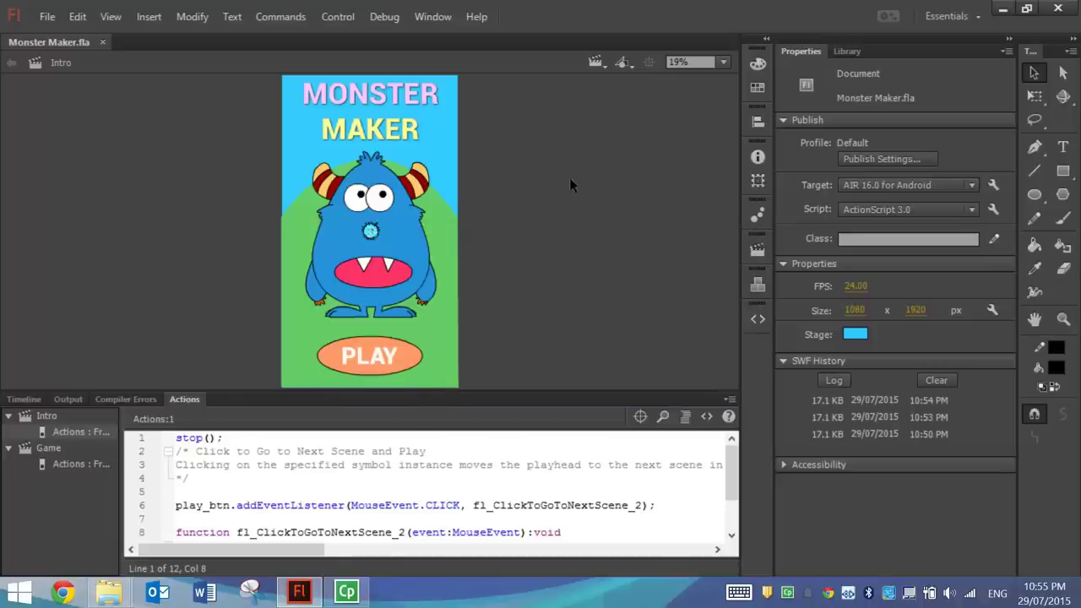
Step: Switch to the Monster App folder in File Explorer and copy Monster Maker.apk
{"action": "mouse_move", "coordinate": [108, 591]}
{"action": "left_click", "coordinate": [103, 499]}
{"action": "left_click", "coordinate": [355, 108]}
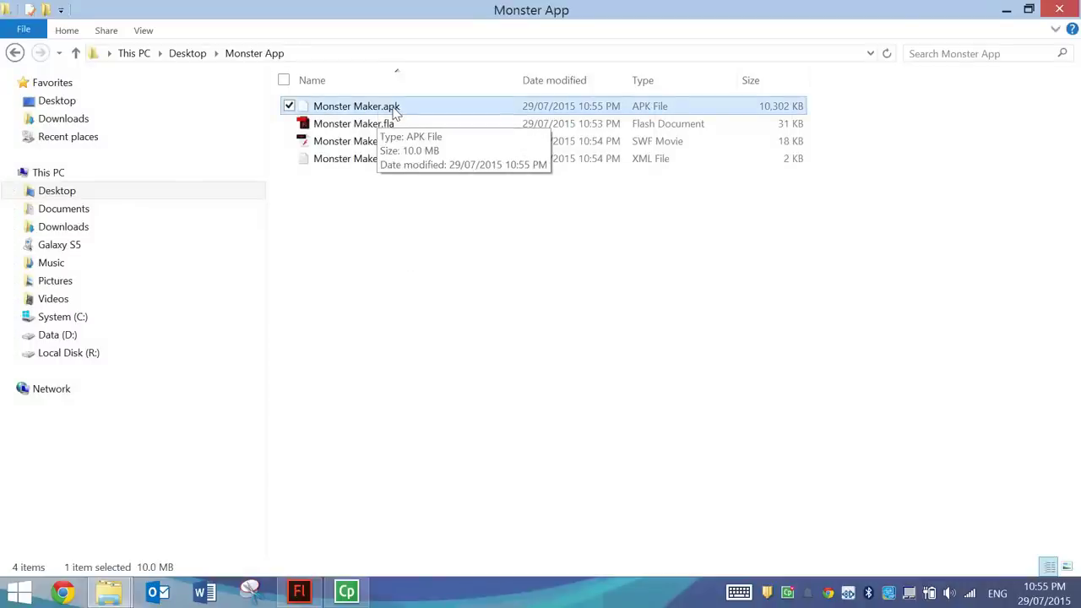
{"action": "right_click", "coordinate": [363, 106]}
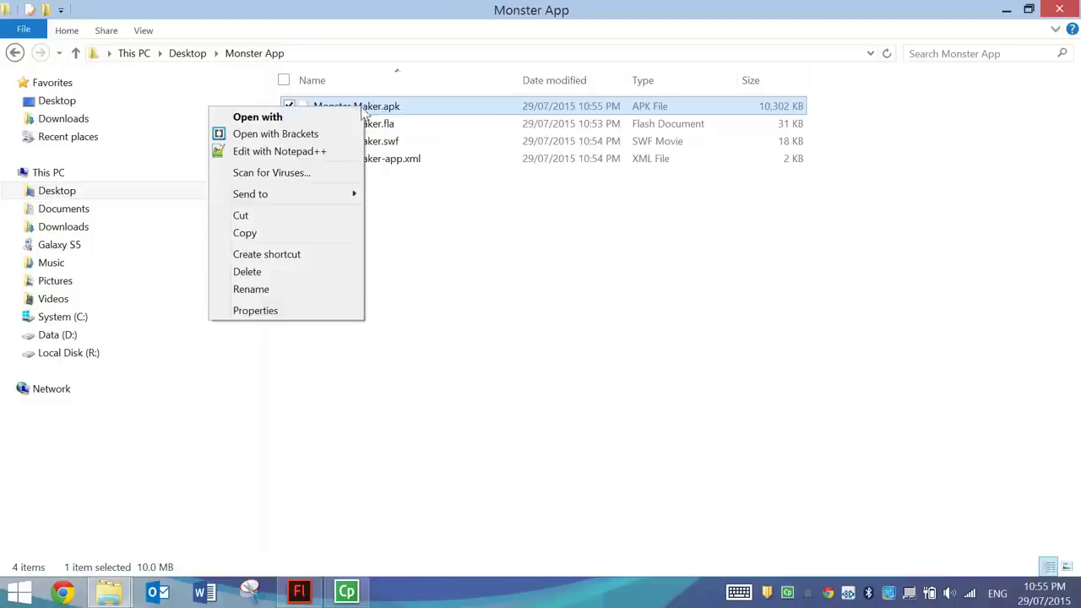
{"action": "left_click", "coordinate": [267, 234]}
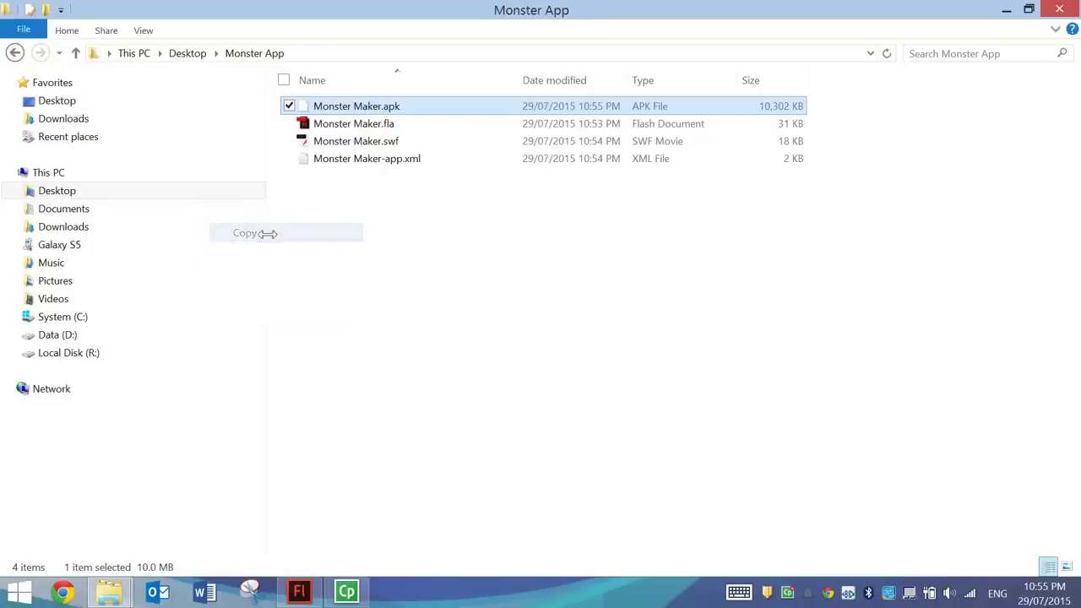
Step: Paste Monster Maker.apk into the Galaxy S5's Documents folder, replacing the existing file of the same name
{"action": "left_click", "coordinate": [108, 591]}
{"action": "left_click", "coordinate": [277, 511]}
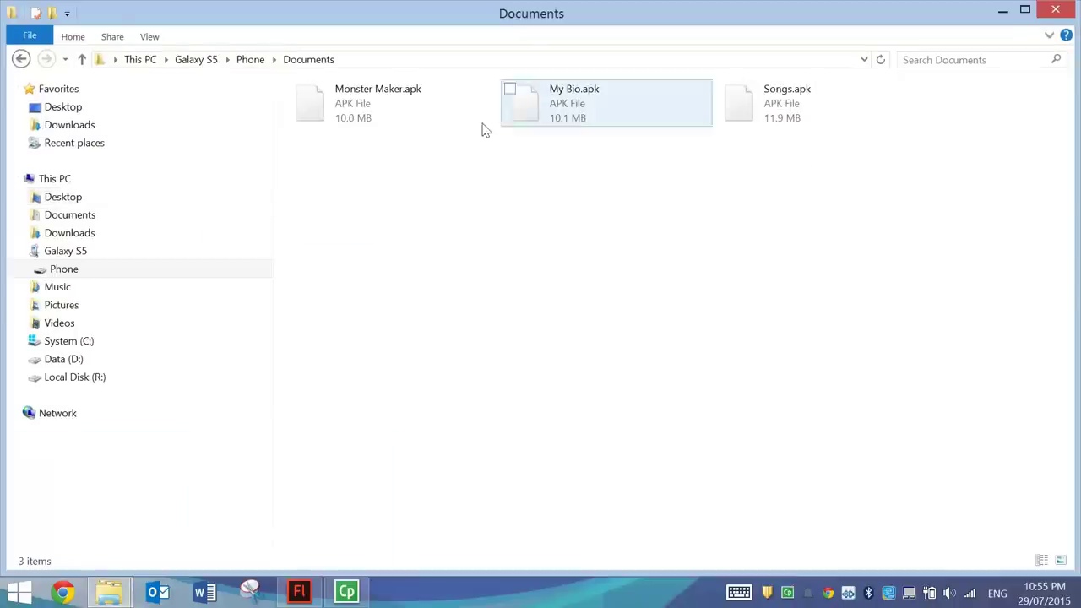
{"action": "right_click", "coordinate": [461, 177]}
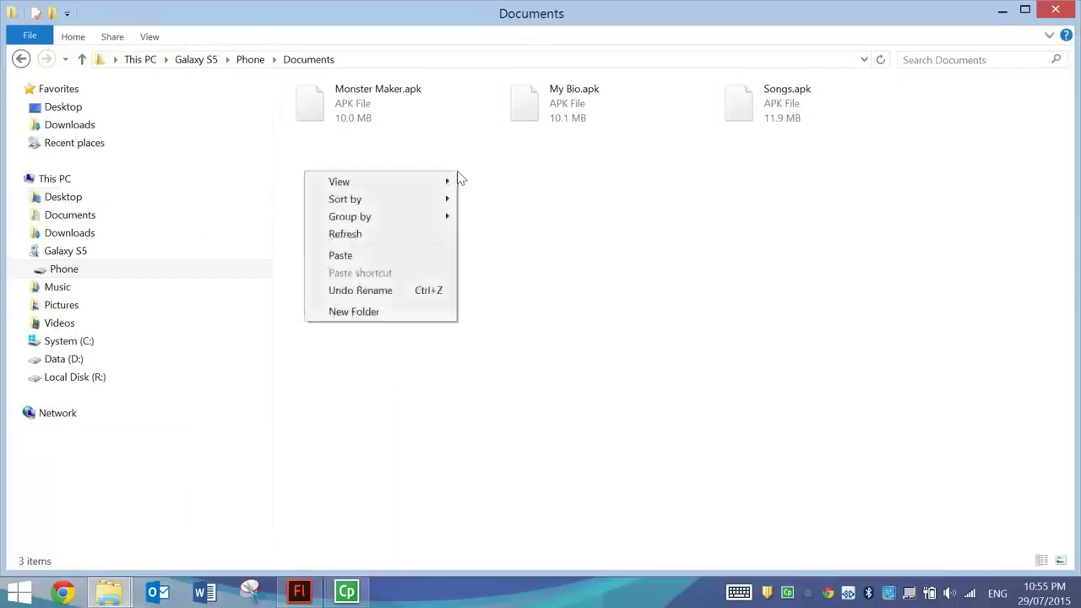
{"action": "left_click", "coordinate": [371, 255]}
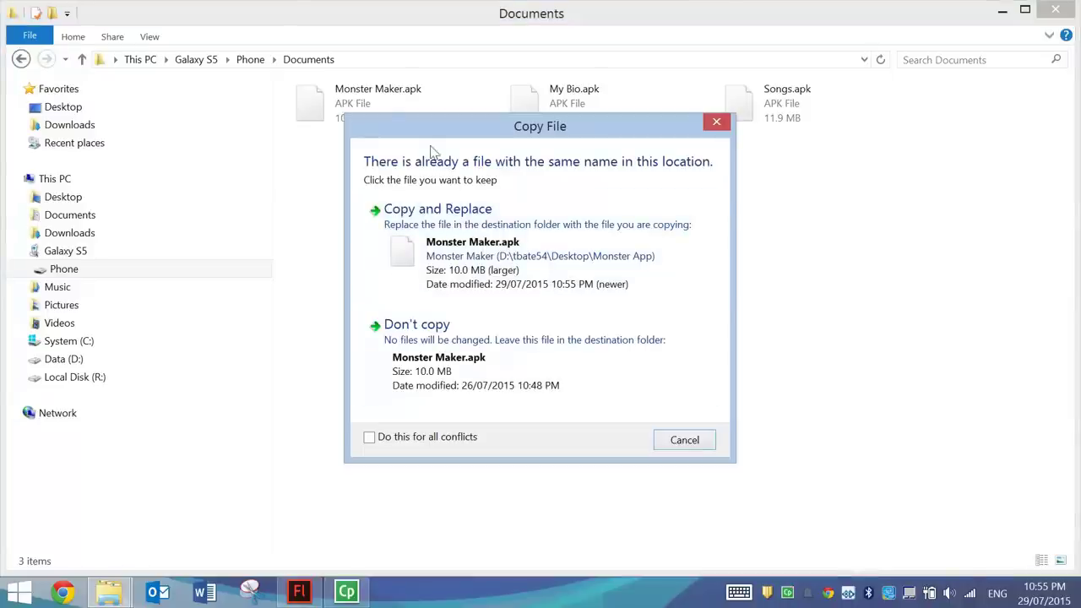
{"action": "left_click", "coordinate": [506, 244]}
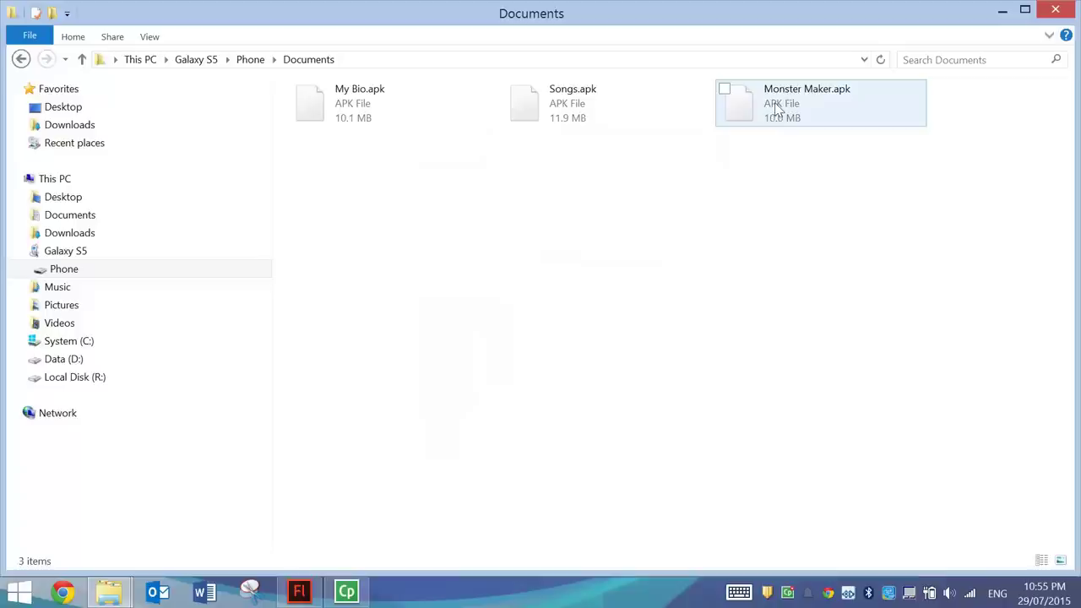
{"action": "mouse_move", "coordinate": [784, 102]}
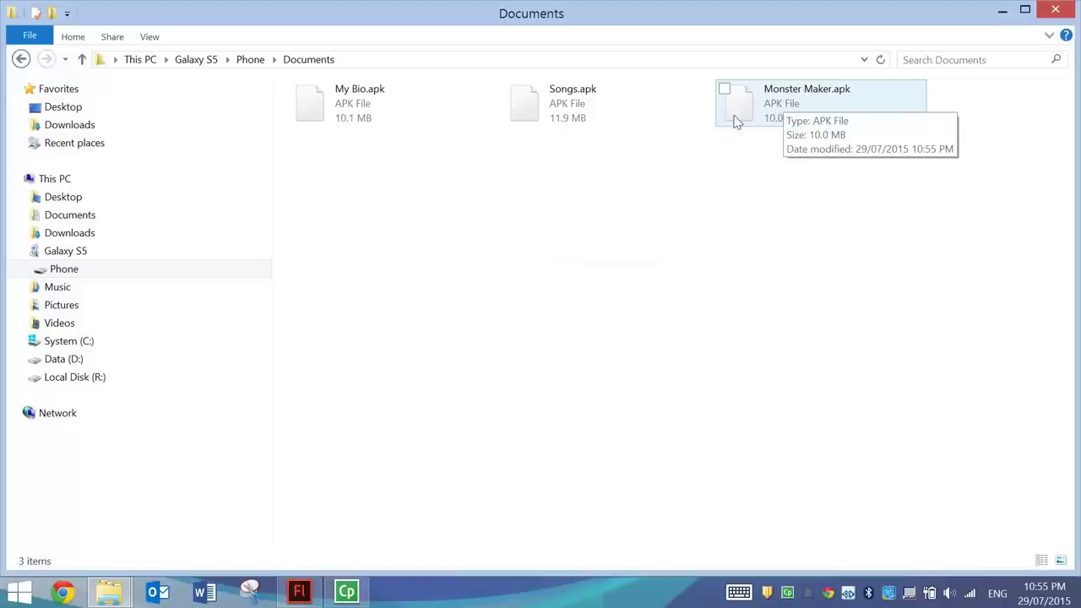
Step: Search Windows for "camera" and open the Camera app to show the app running on the phone
{"action": "left_click", "coordinate": [17, 593]}
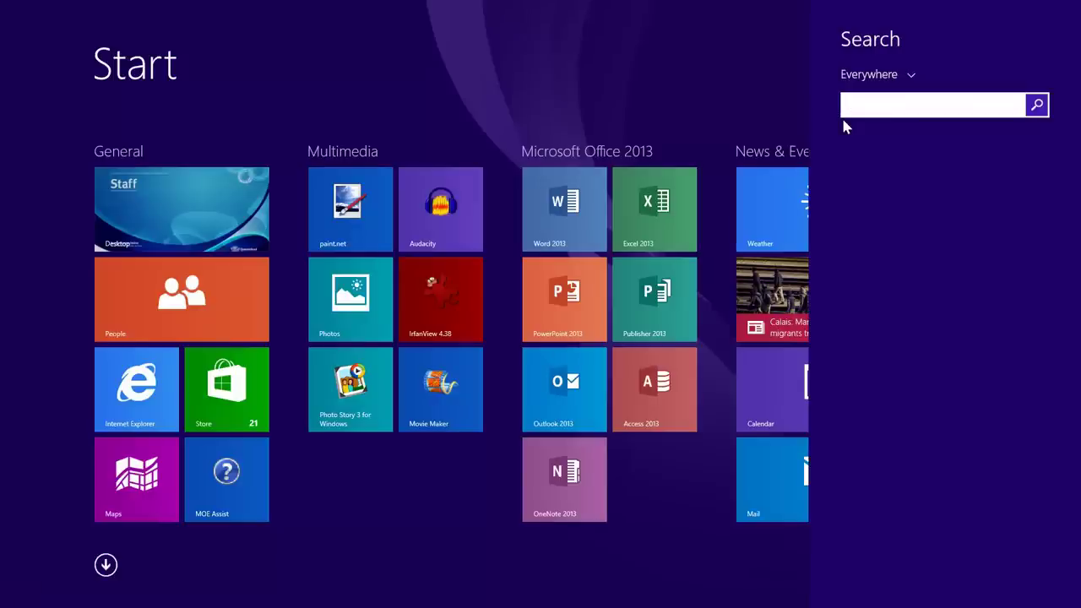
{"action": "type", "text": "camera"}
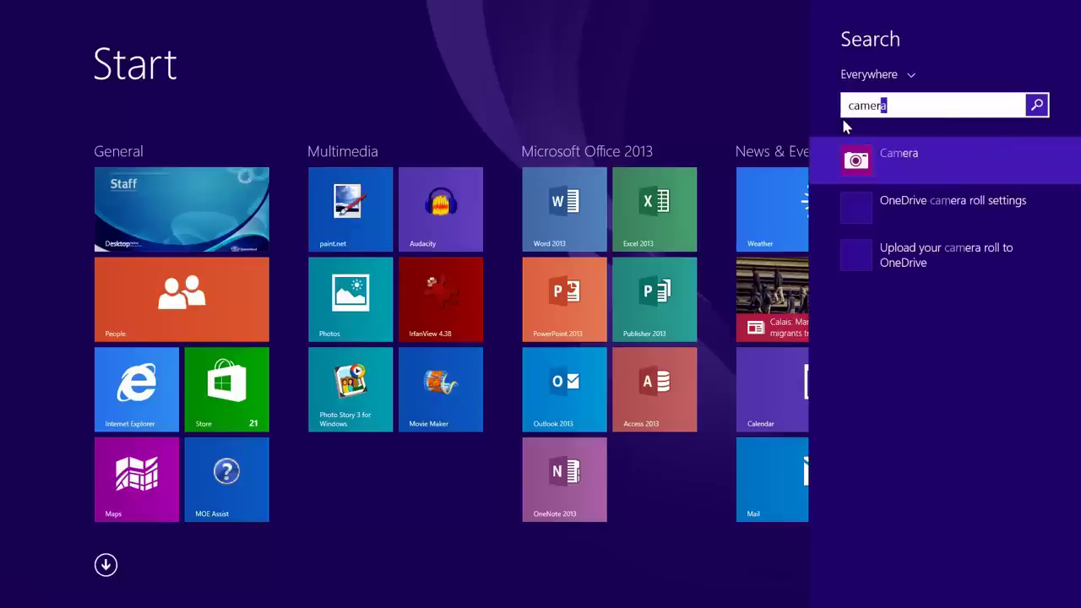
{"action": "left_click", "coordinate": [929, 161]}
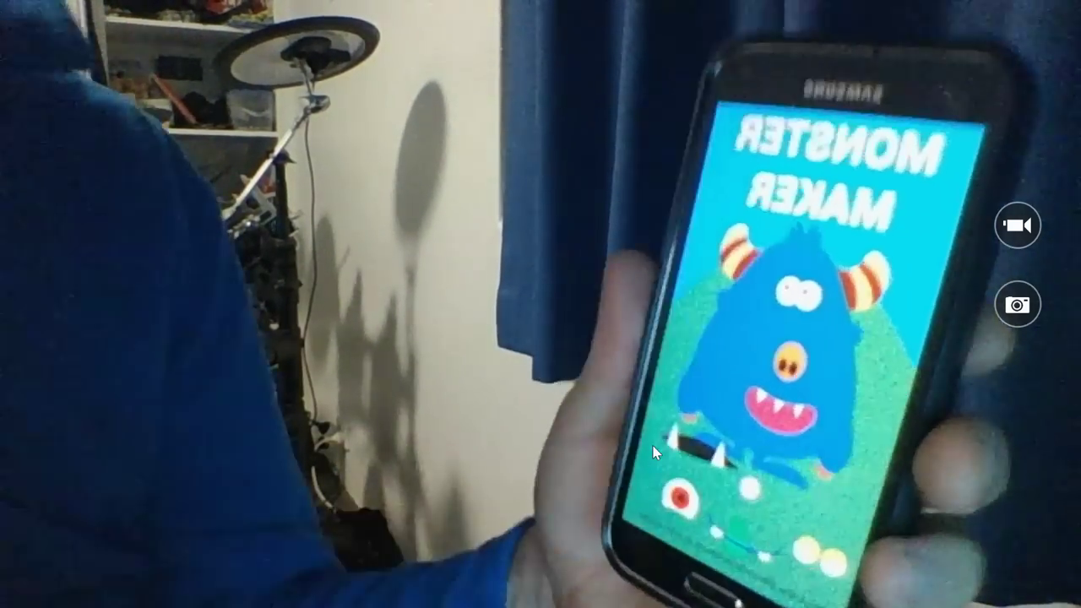
Step: Switch from the Camera app back to the Monster Maker document in Flash
{"action": "key", "text": "alt+Tab"}
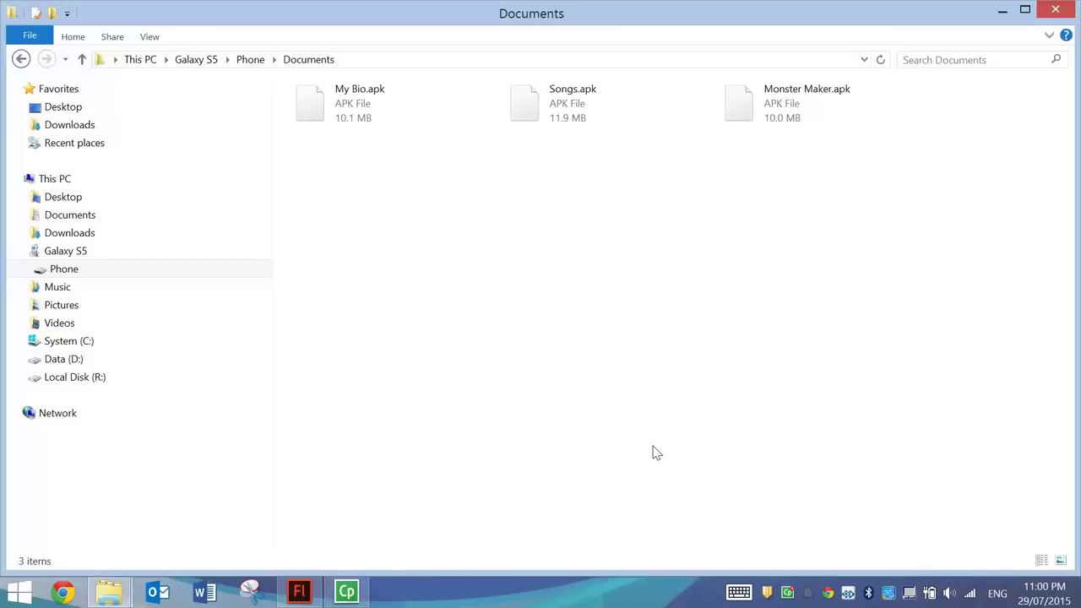
{"action": "key", "text": "alt+Tab"}
{"action": "key", "text": "Tab"}
{"action": "key", "text": "Tab"}
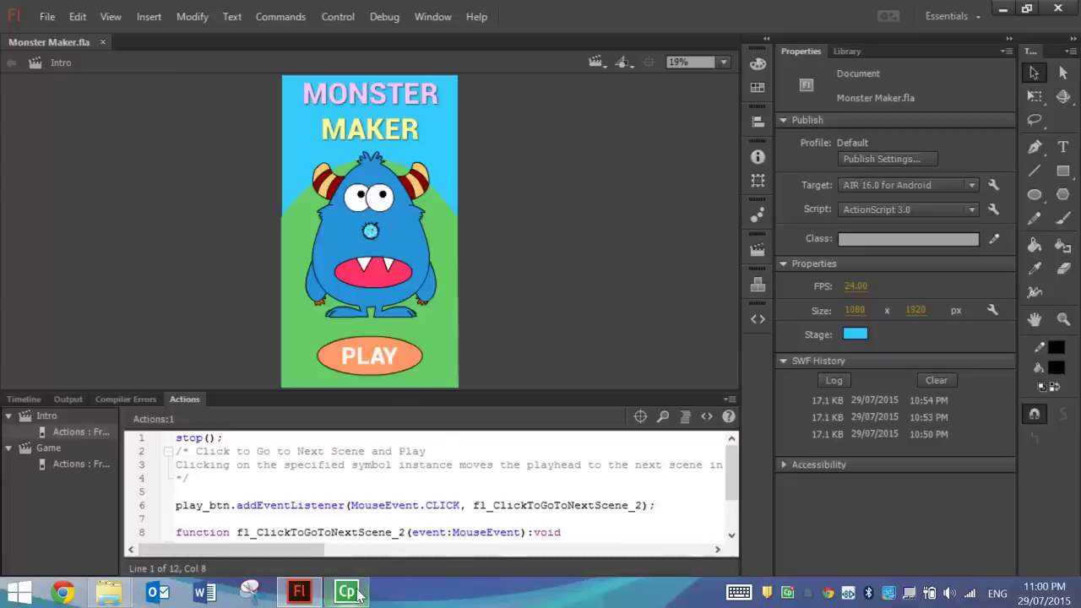
{"action": "left_click", "coordinate": [446, 441]}
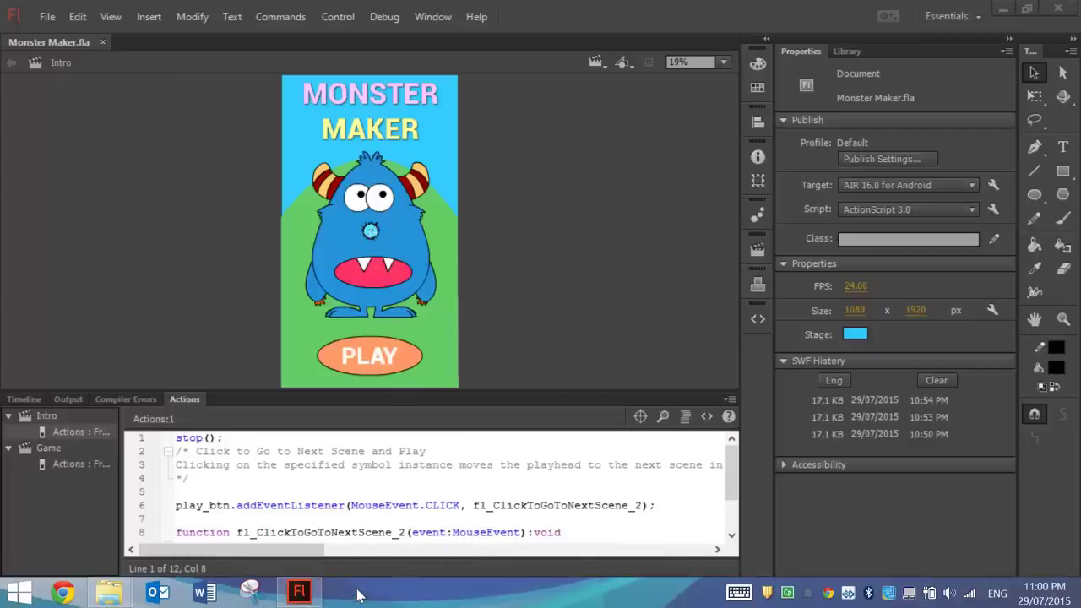